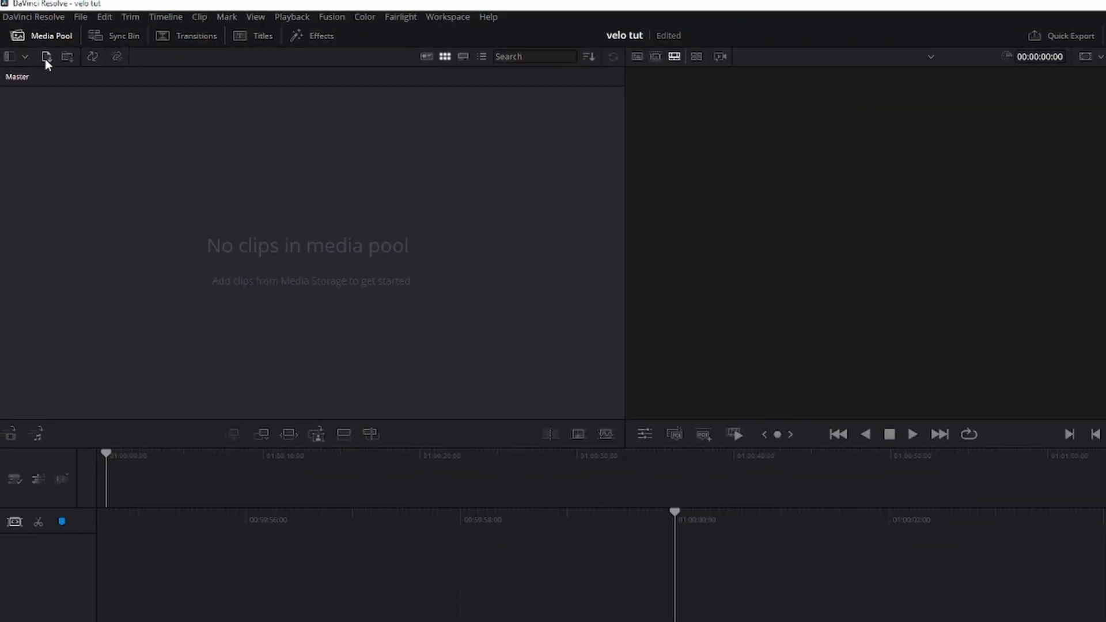
# Step: Import the two recorded .mkv clips into the empty media pool
pyautogui.click(46, 57)
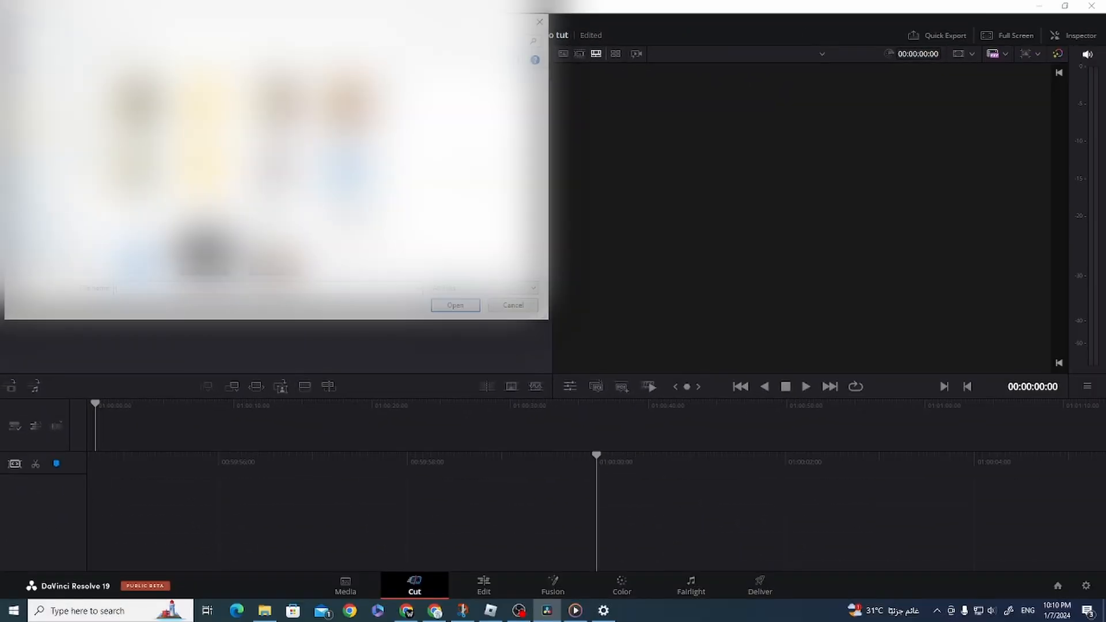
pyautogui.scroll(-10, 247, 173)
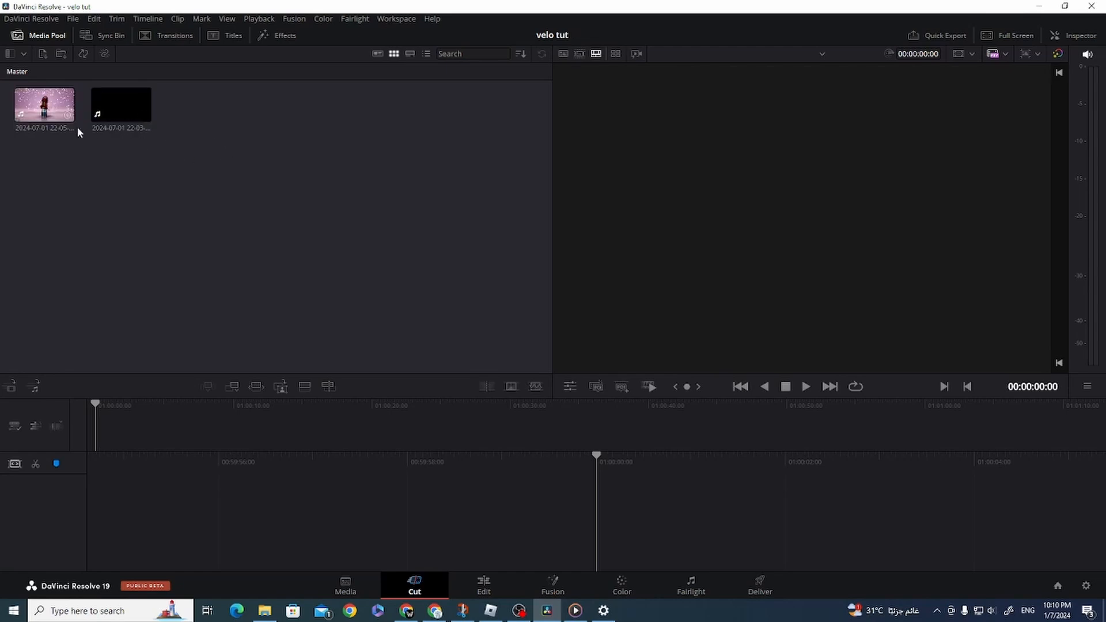
# Step: Enable vertical resolution for the timeline format in the project settings
pyautogui.click(72, 19)
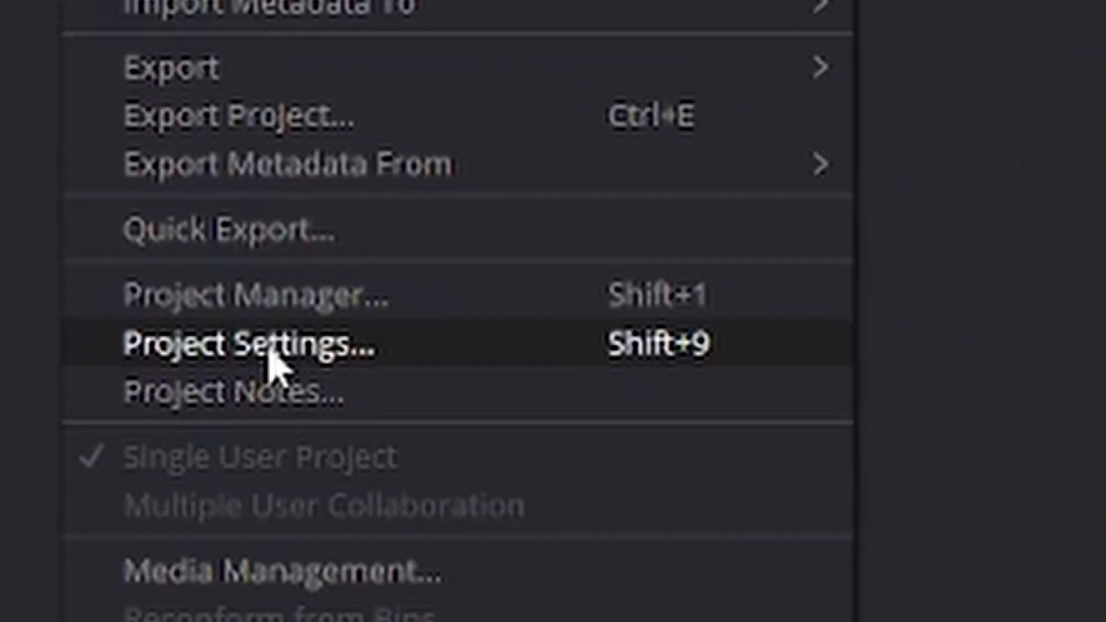
pyautogui.click(328, 527)
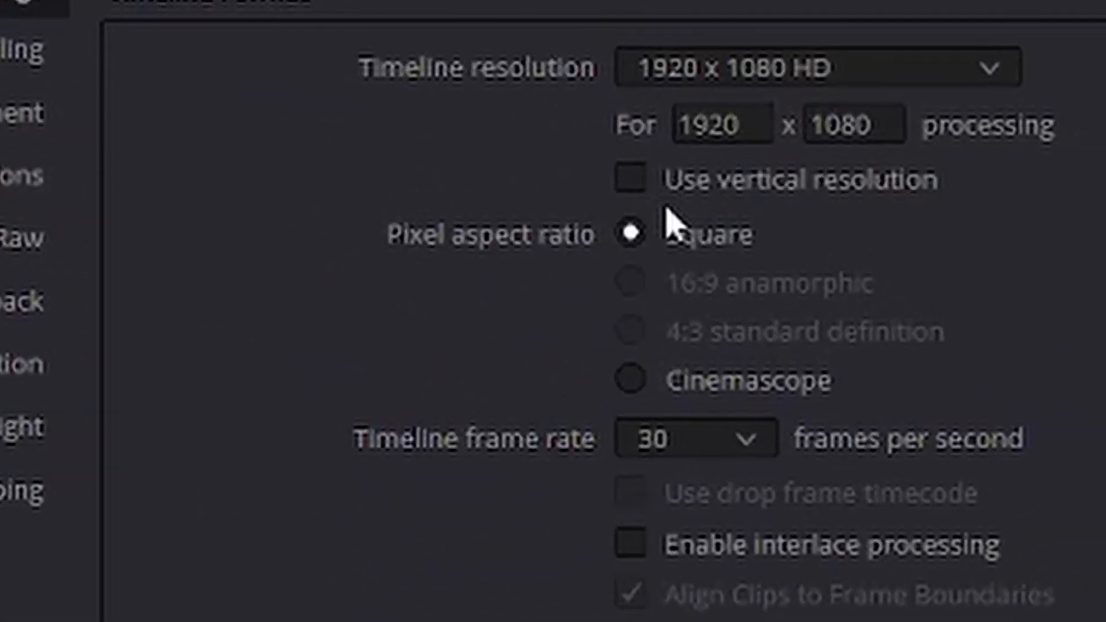
pyautogui.click(461, 138)
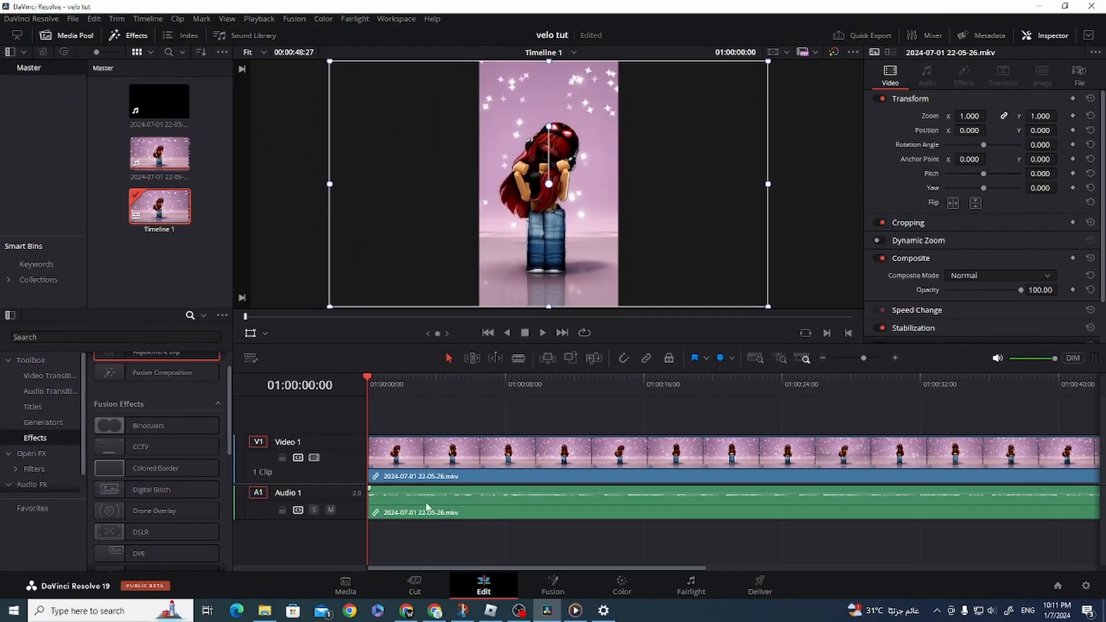
pyautogui.click(426, 507)
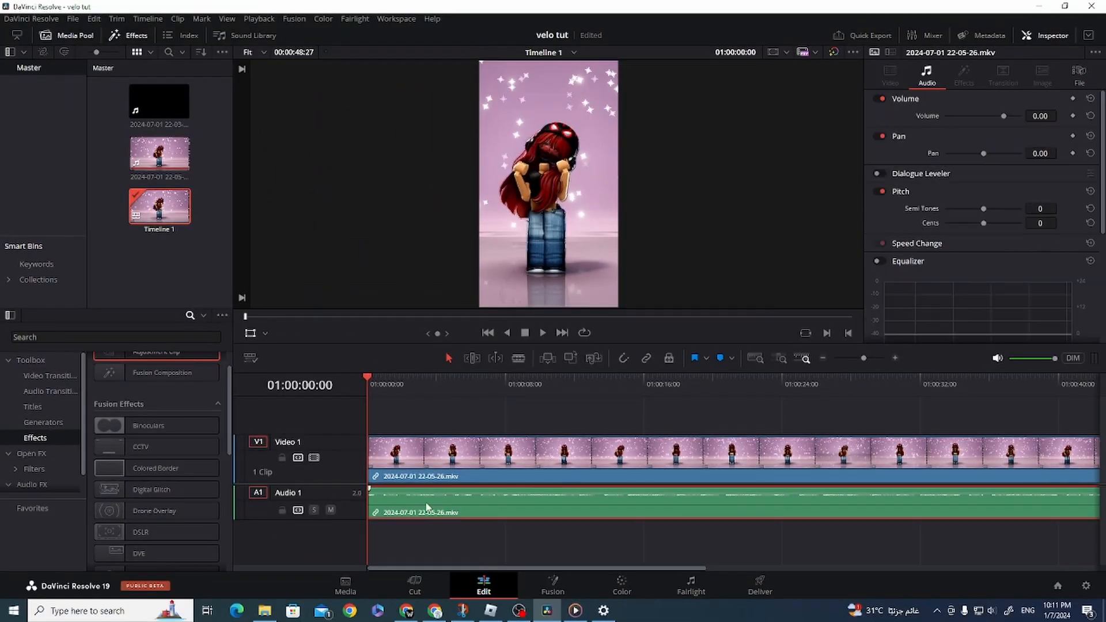
pyautogui.press('Delete')
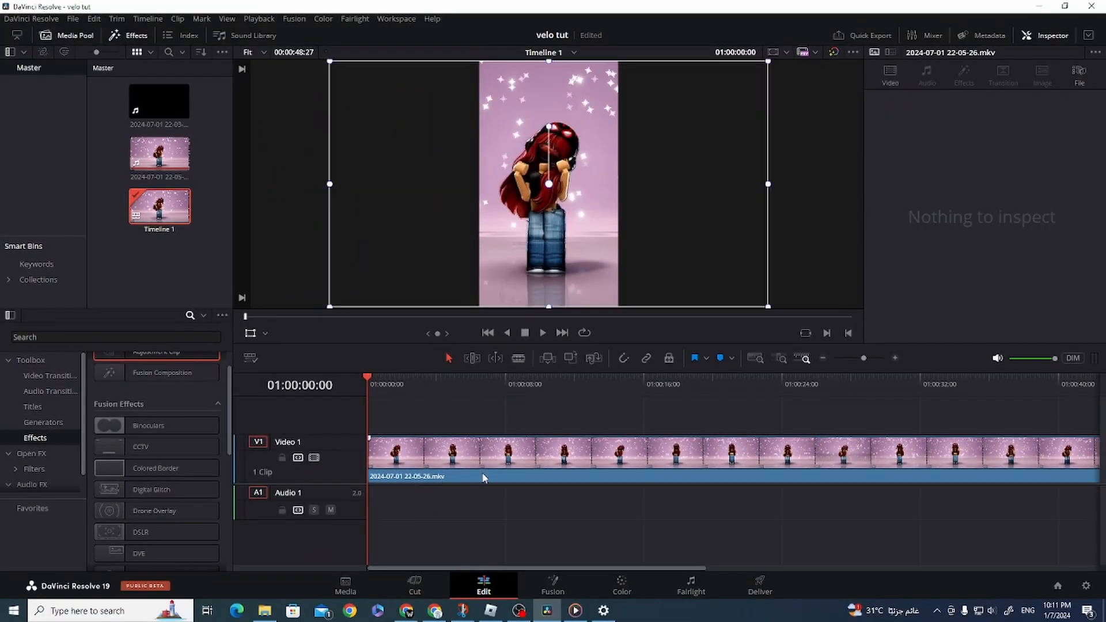
pyautogui.moveTo(159, 102); pyautogui.dragTo(382, 427)
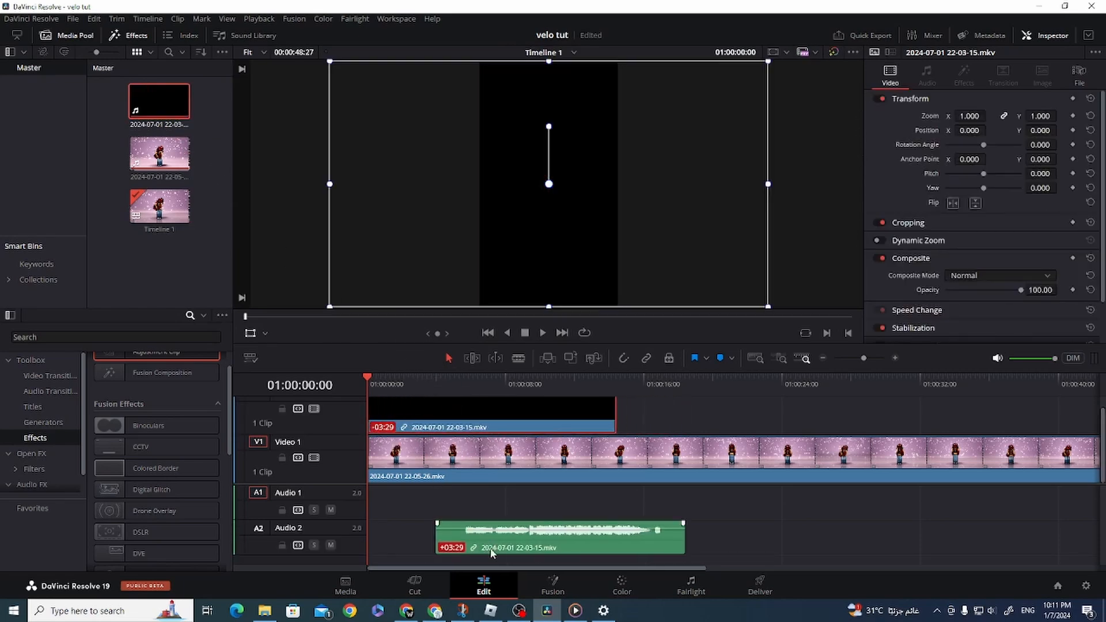
pyautogui.press('Delete')
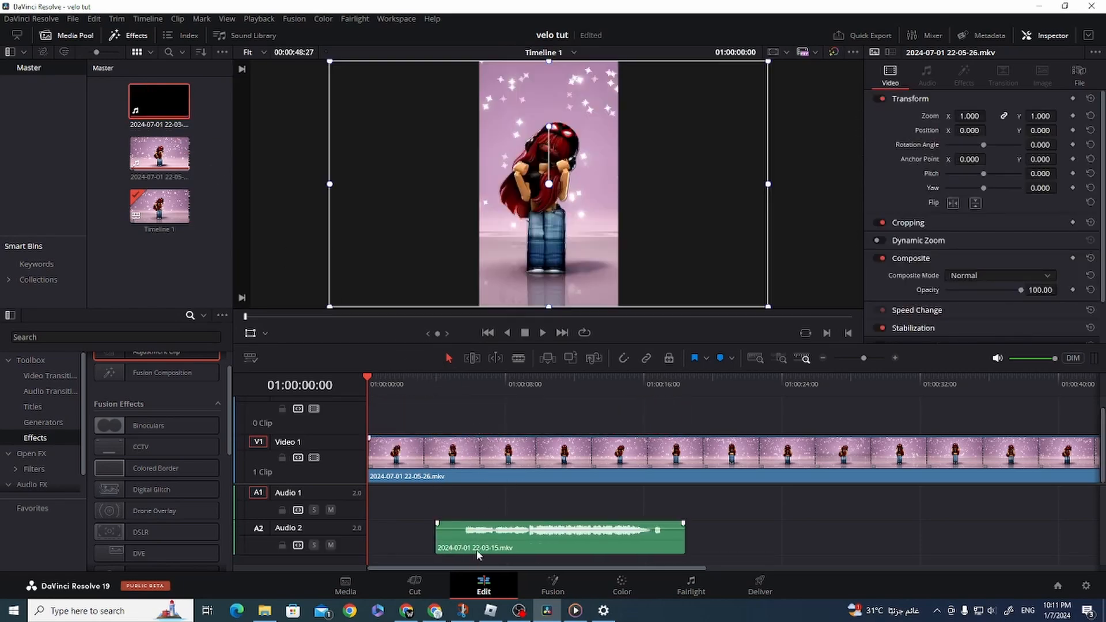
pyautogui.moveTo(477, 555); pyautogui.dragTo(409, 521)
pyautogui.moveTo(1002, 117); pyautogui.dragTo(1005, 116)
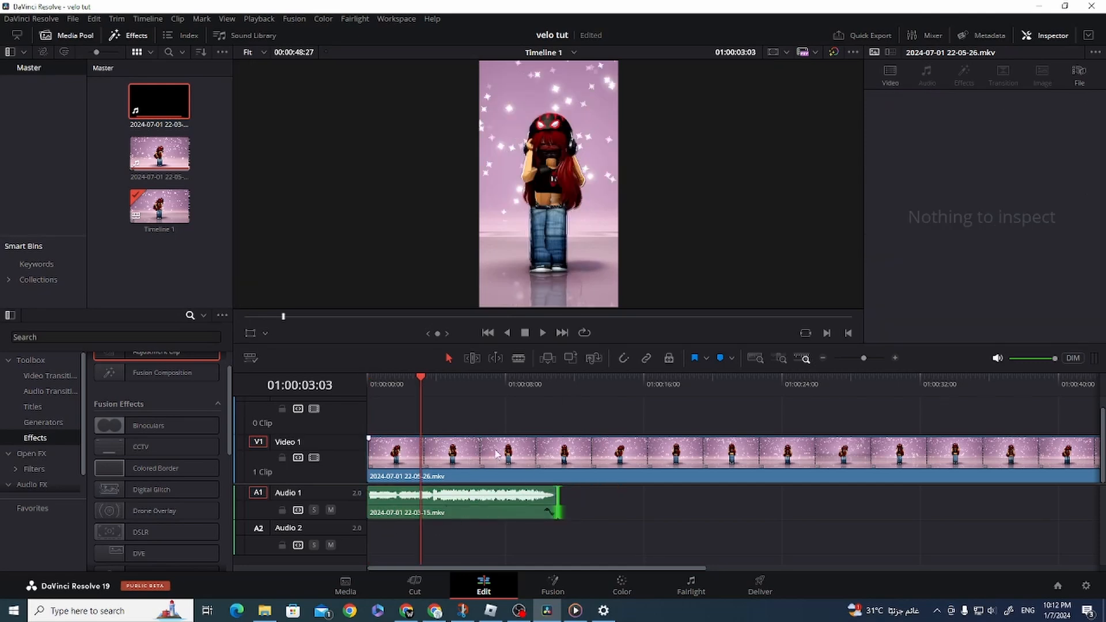
# Step: Enlarge the video clip to a zoom of about 1.22 and shift it vertically to a Y position of about 31.4
pyautogui.click(396, 478)
pyautogui.click(249, 334)
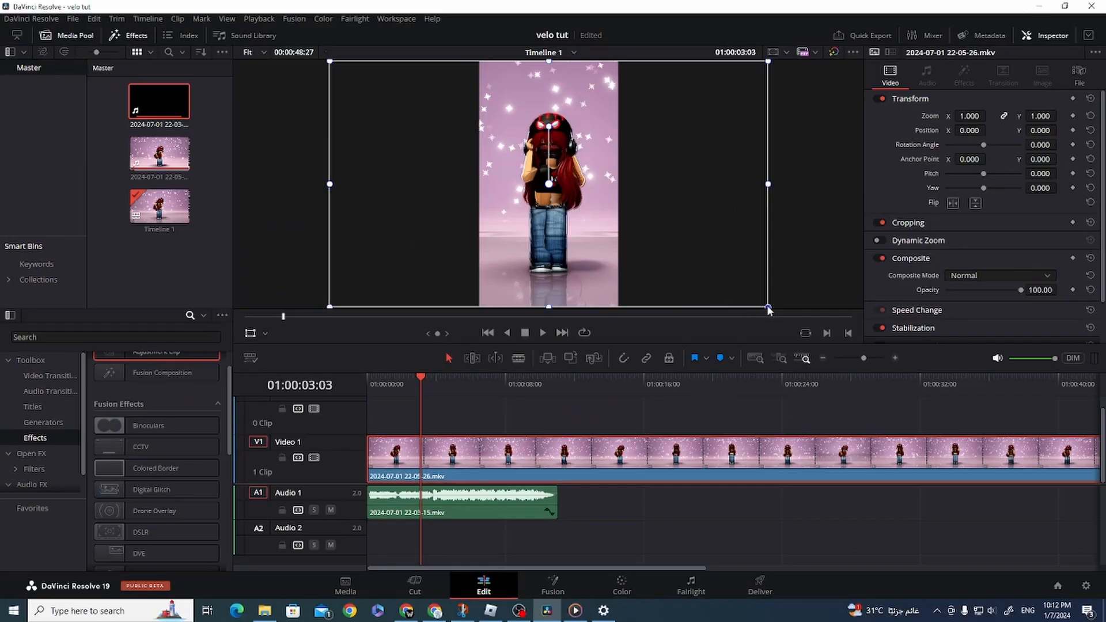
pyautogui.moveTo(769, 310); pyautogui.dragTo(811, 331)
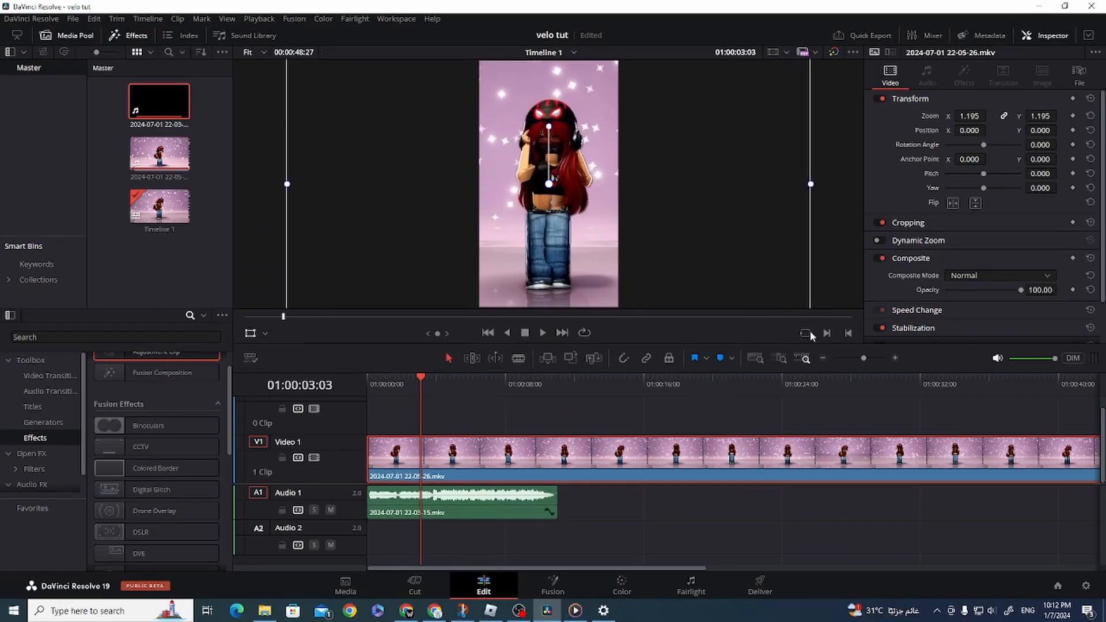
pyautogui.moveTo(728, 236); pyautogui.dragTo(731, 235)
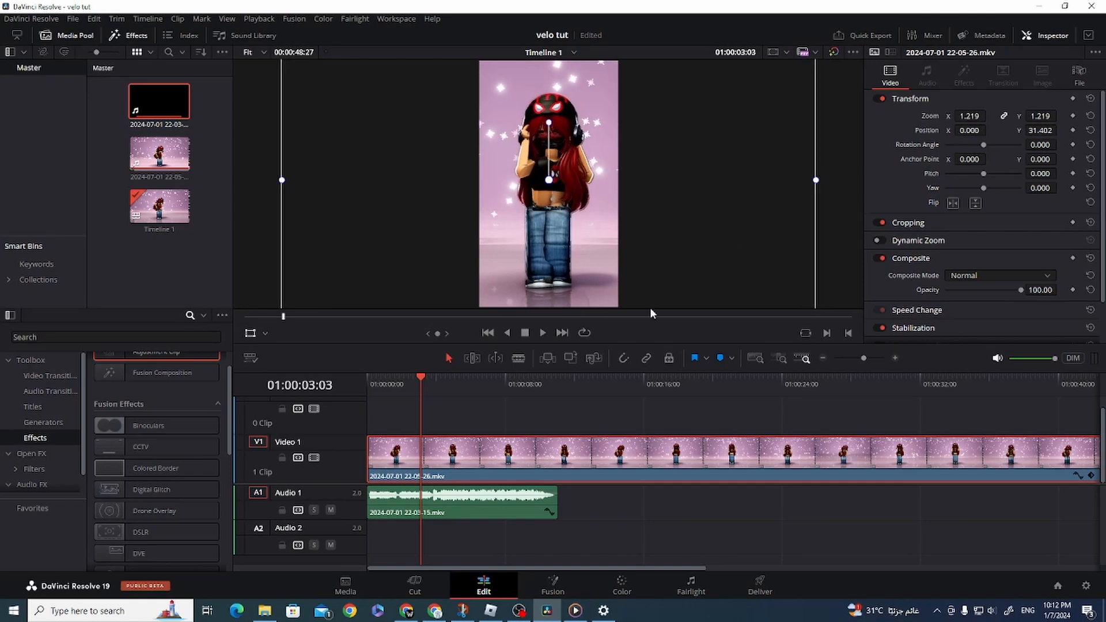
# Step: Play the audio clip from the start and add a marker on every beat from about 4 seconds to its end
pyautogui.click(442, 511)
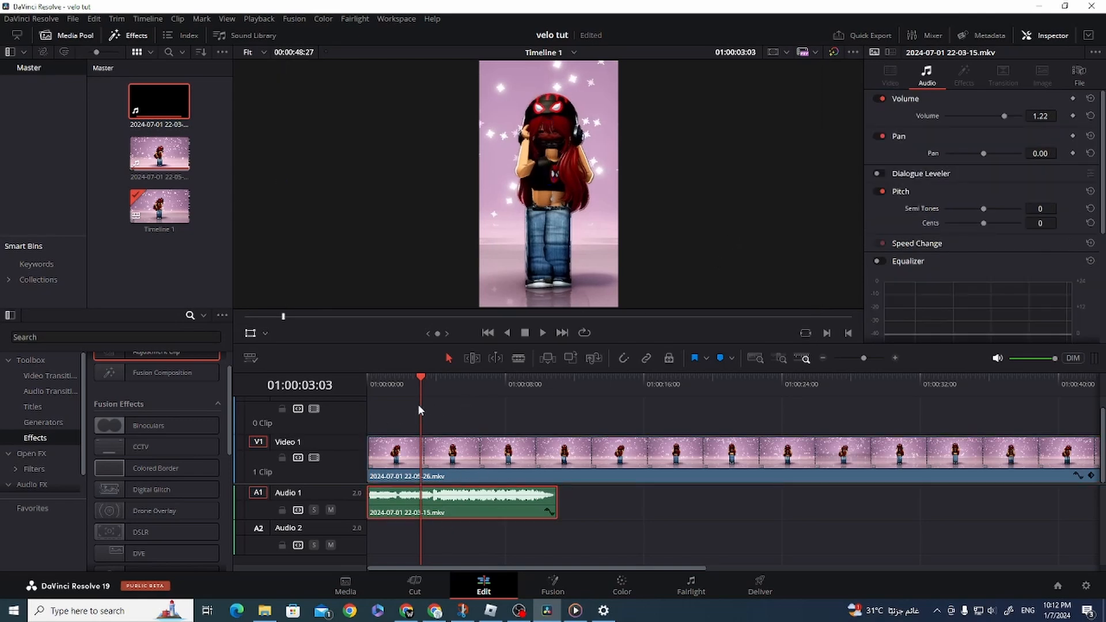
pyautogui.press('Home')
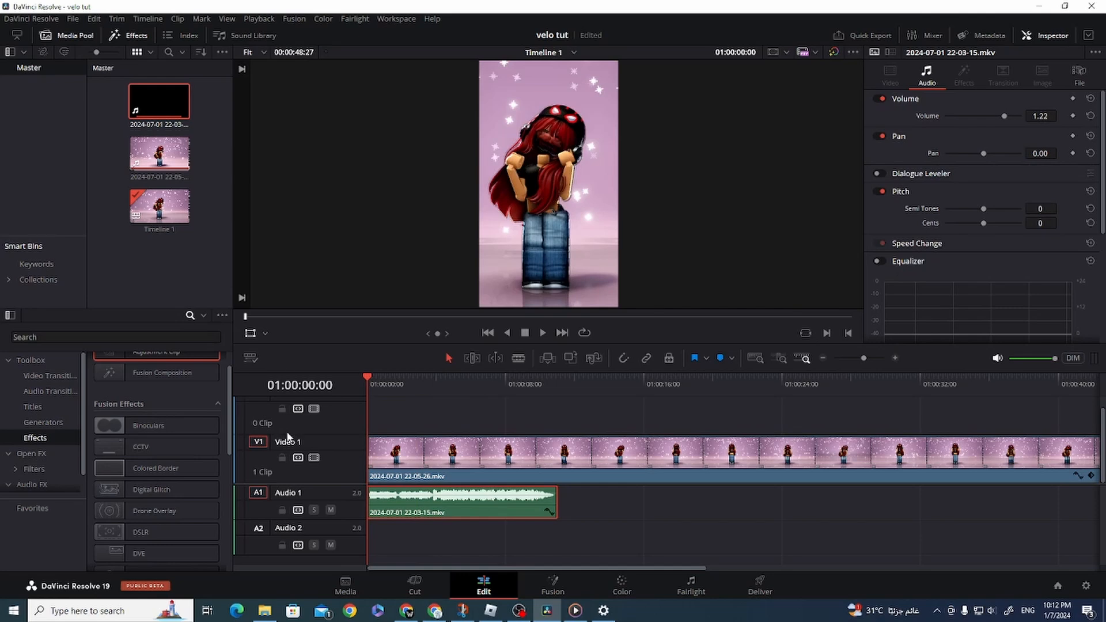
pyautogui.press('m')
pyautogui.press('space')
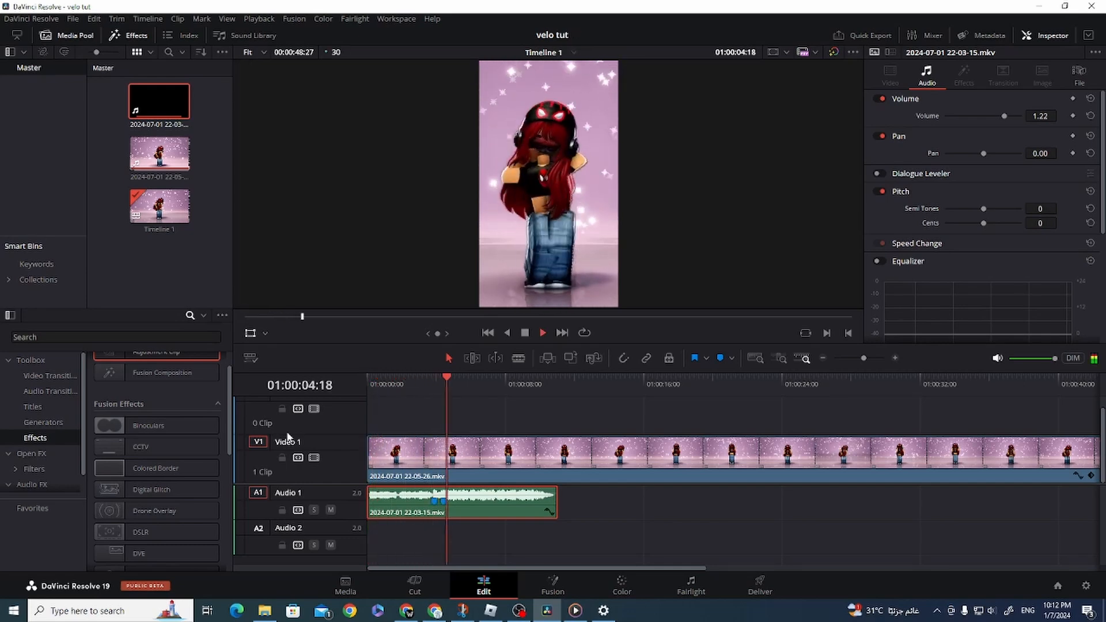
pyautogui.press('m')
pyautogui.press('m')
pyautogui.press('m')
pyautogui.press('m')
pyautogui.press('m')
pyautogui.press('m')
pyautogui.press('m')
pyautogui.press('m')
pyautogui.press('m')
pyautogui.press('m')
pyautogui.press('m')
pyautogui.press('space')
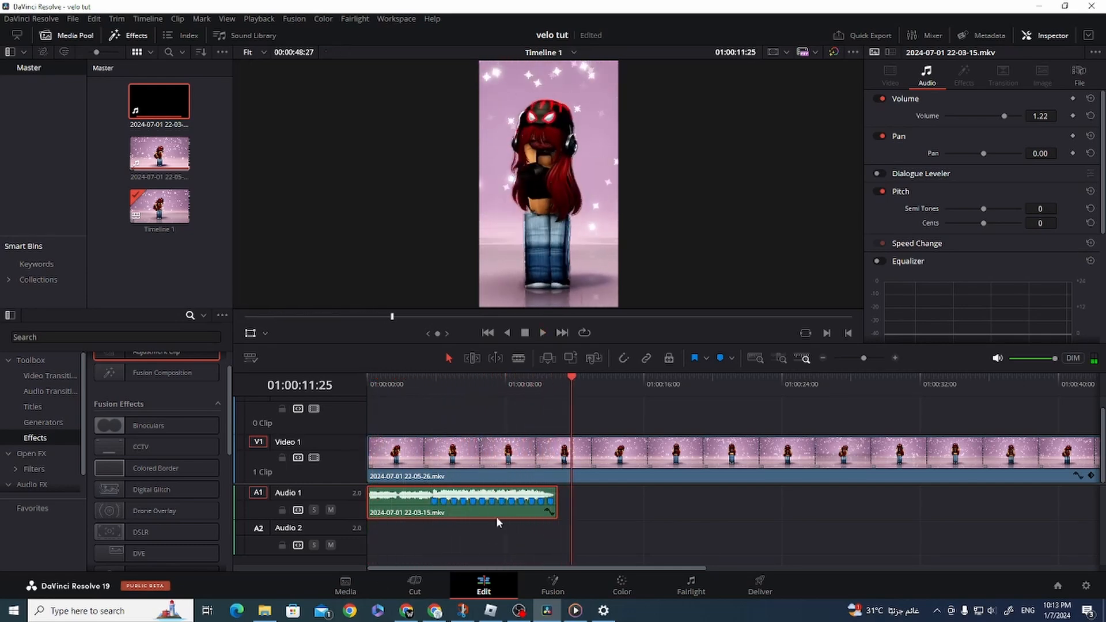
# Step: Split the video clip at the first beat marker, at 01:00:03:25
pyautogui.click(418, 381)
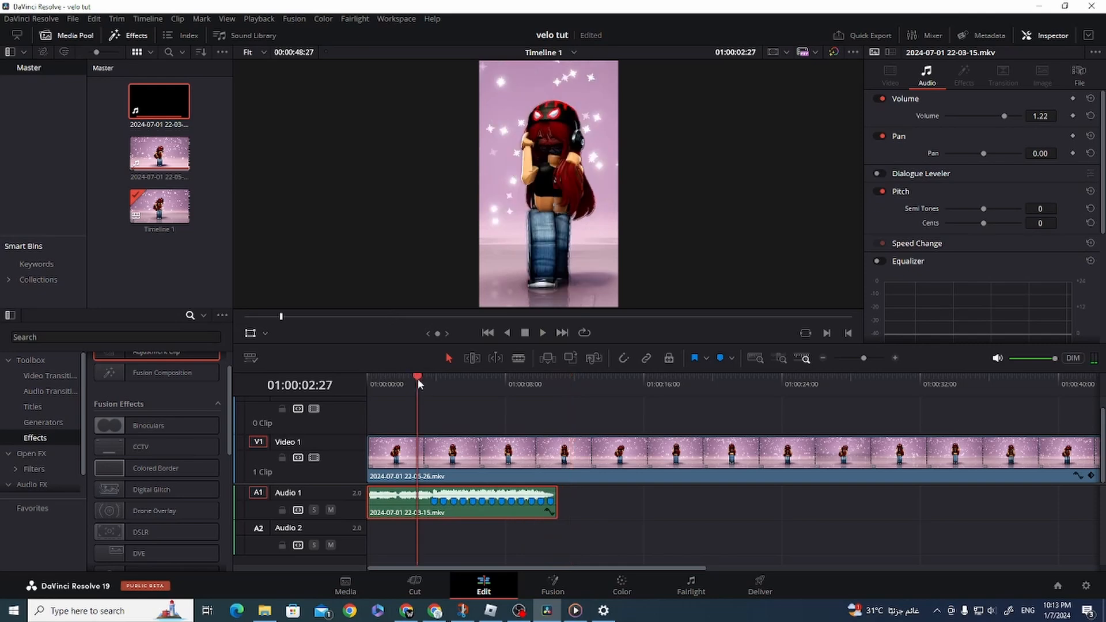
pyautogui.press('space')
pyautogui.press('space')
pyautogui.press('b')
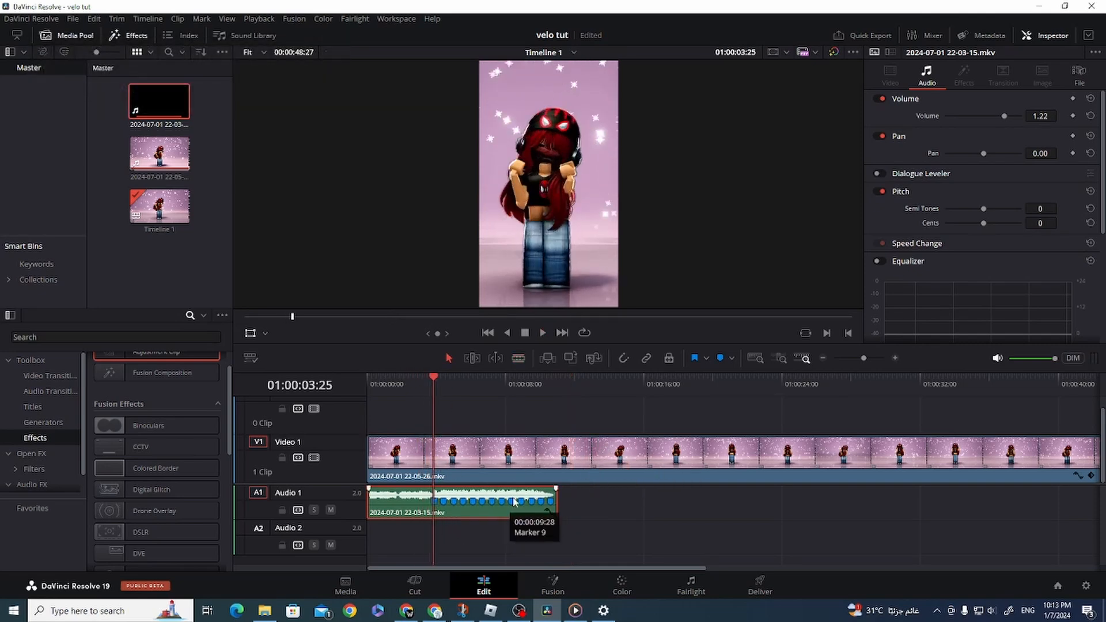
pyautogui.press('b')
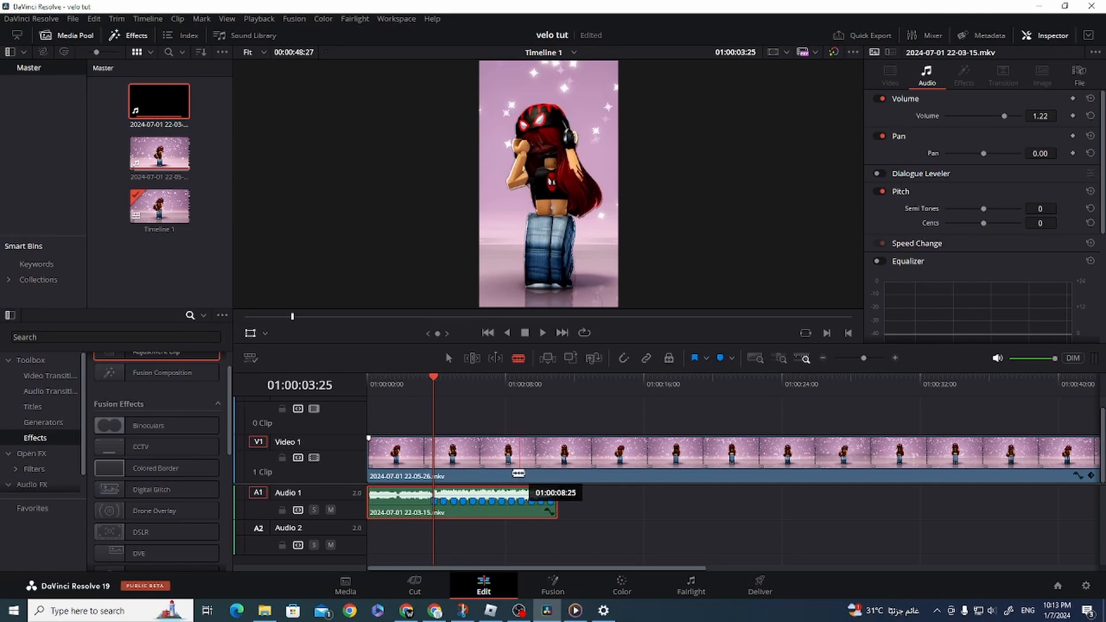
pyautogui.click(435, 476)
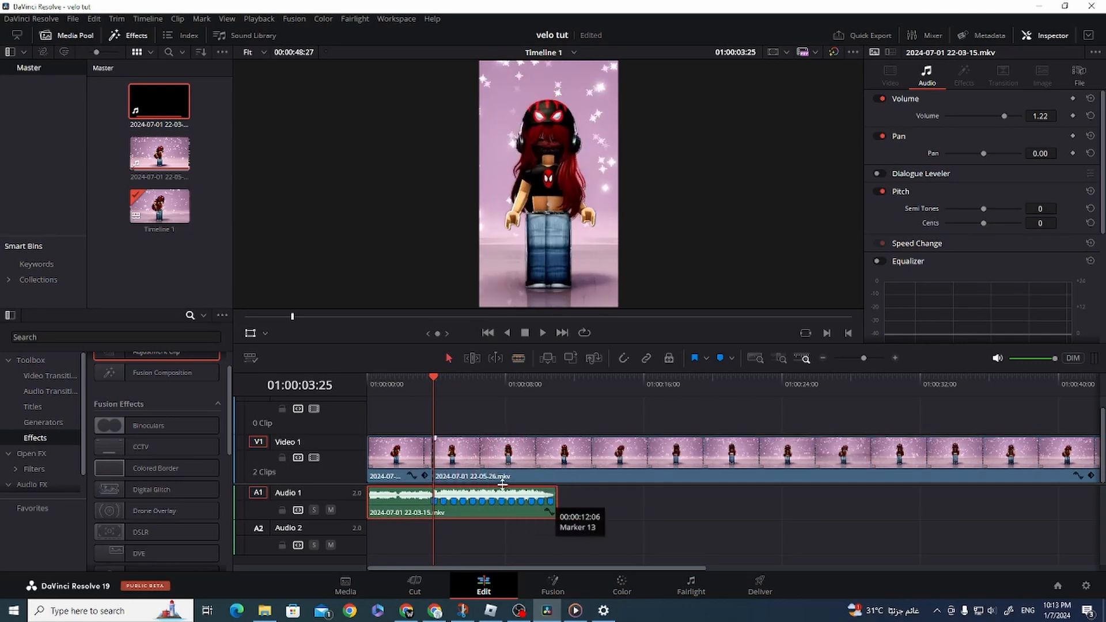
pyautogui.press('a')
# Step: Show the speed change controls on the second video clip in the timeline
pyautogui.moveTo(435, 392); pyautogui.dragTo(477, 384)
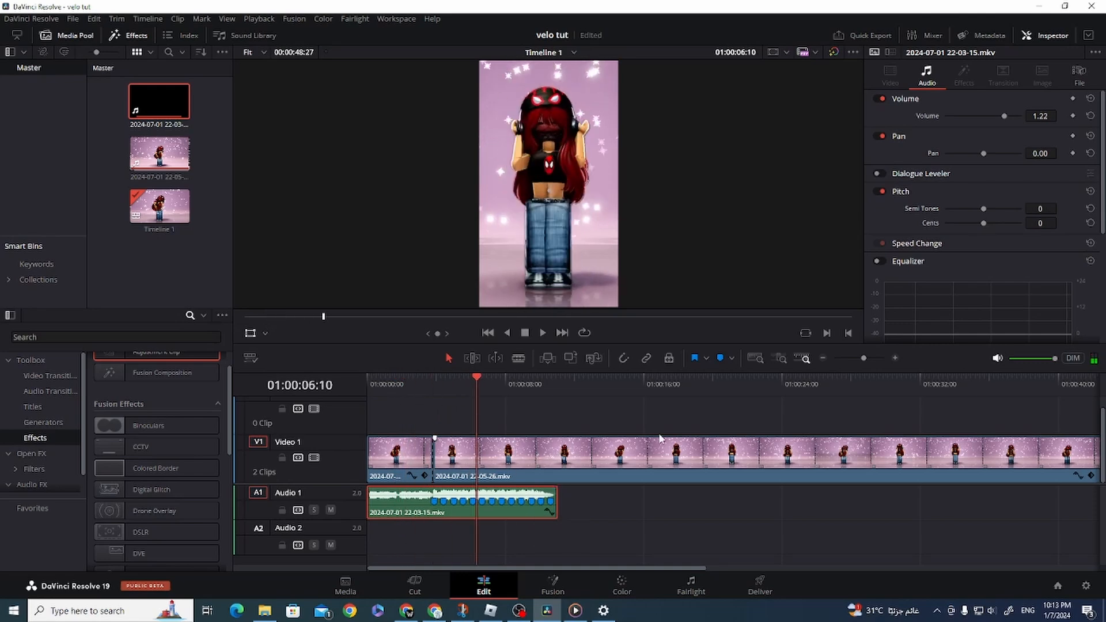
pyautogui.click(587, 469)
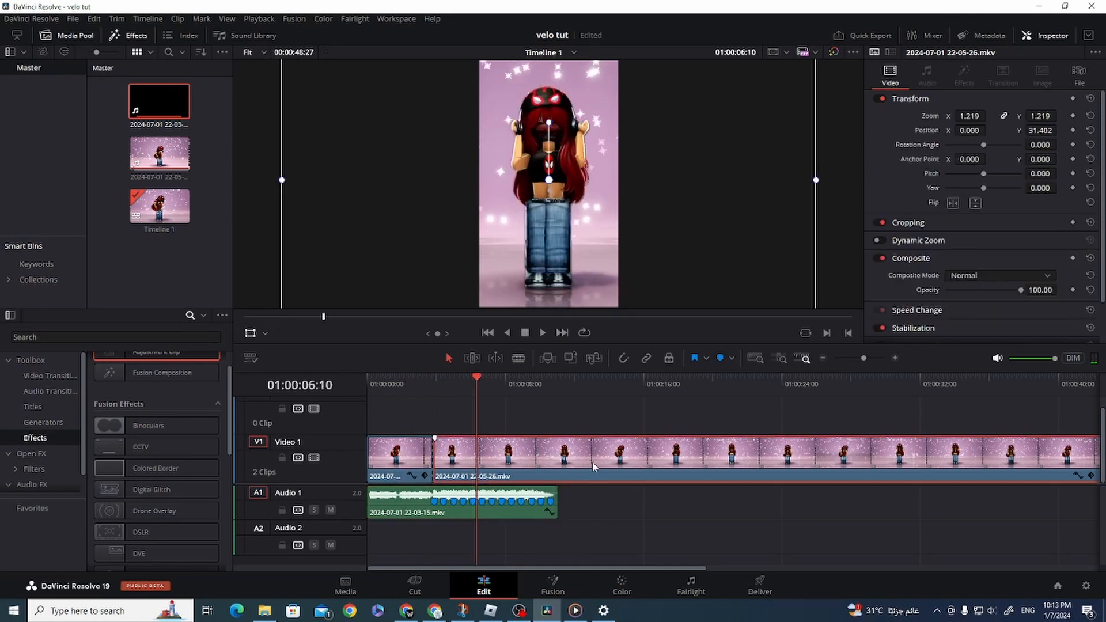
pyautogui.rightClick(593, 462)
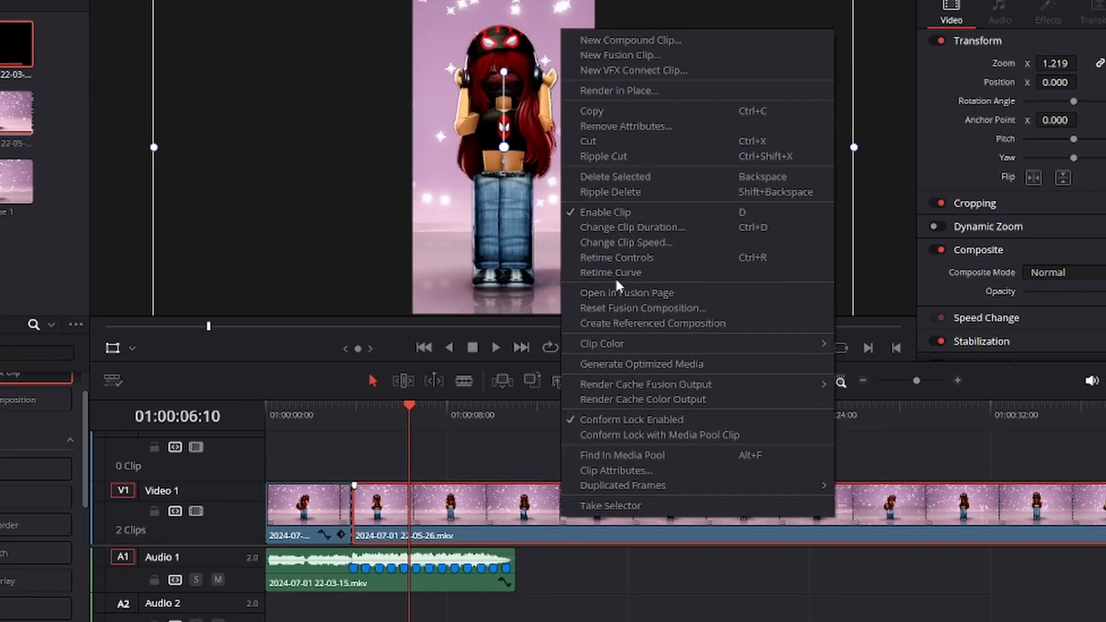
pyautogui.click(615, 272)
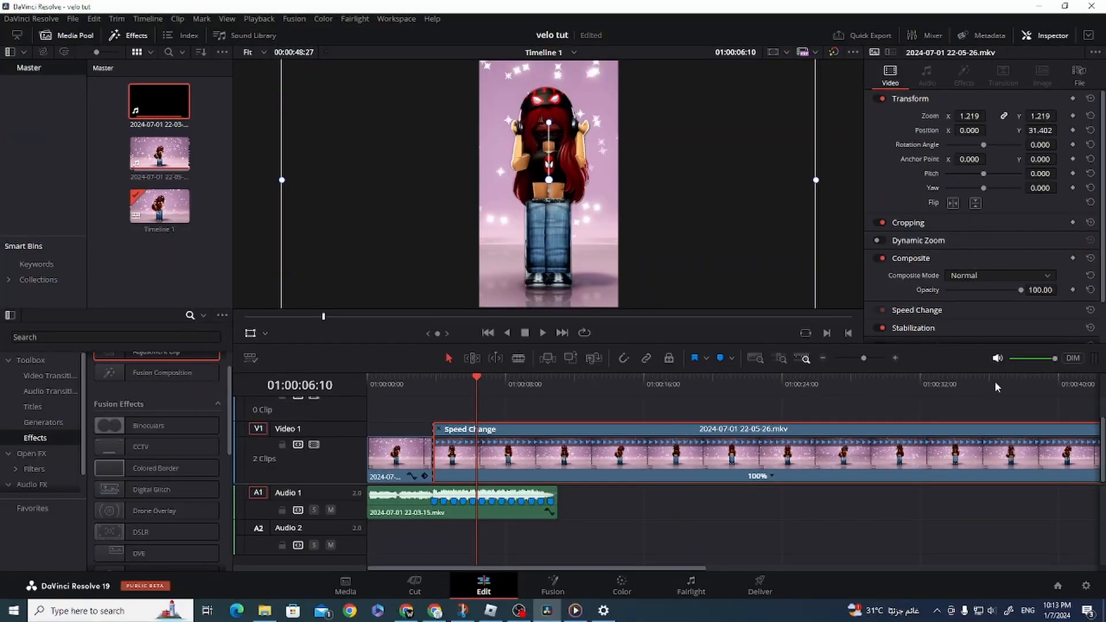
# Step: Split the second video clip at 01:00:36:10 and delete the part after the cut
pyautogui.click(994, 383)
pyautogui.press('b')
pyautogui.click(999, 449)
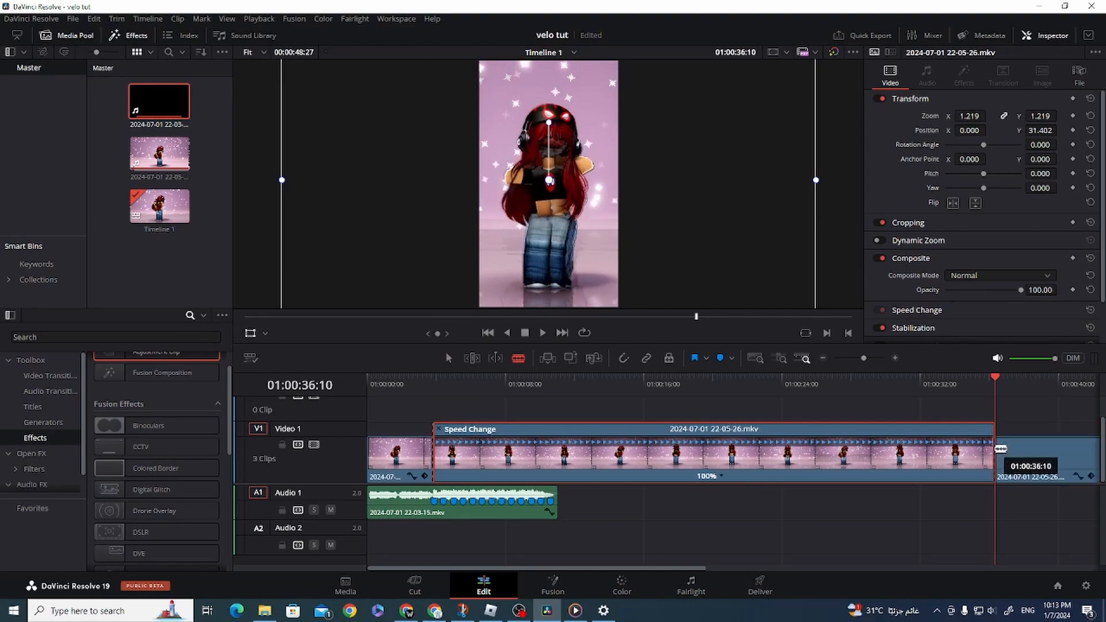
pyautogui.press('a')
pyautogui.click(1035, 459)
pyautogui.press('Delete')
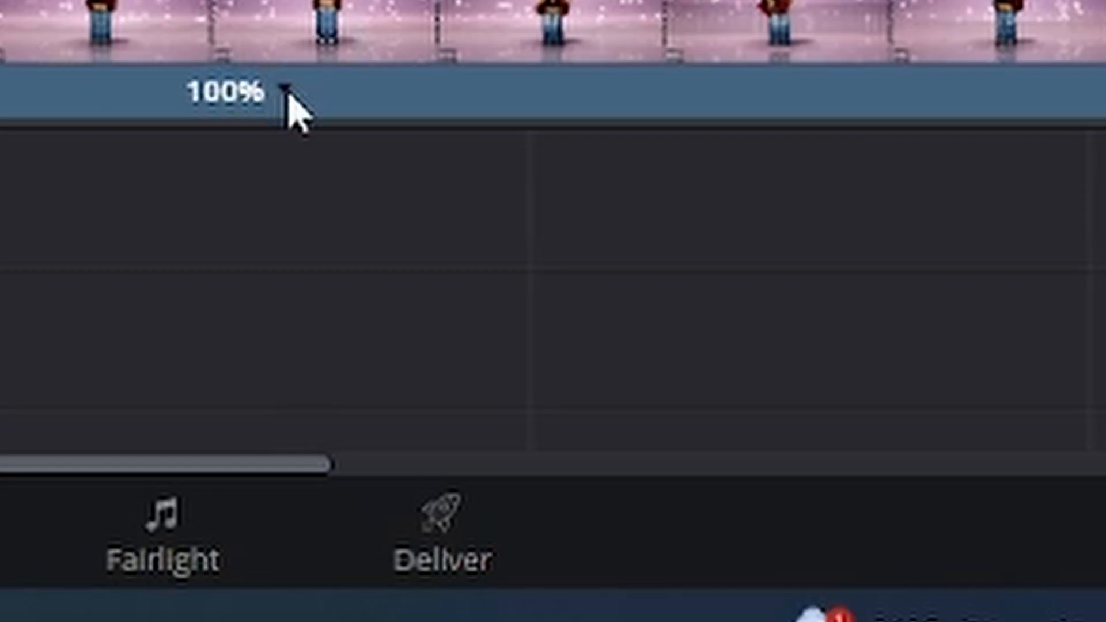
# Step: Slow the second video clip to 25% speed and save the project
pyautogui.click(720, 477)
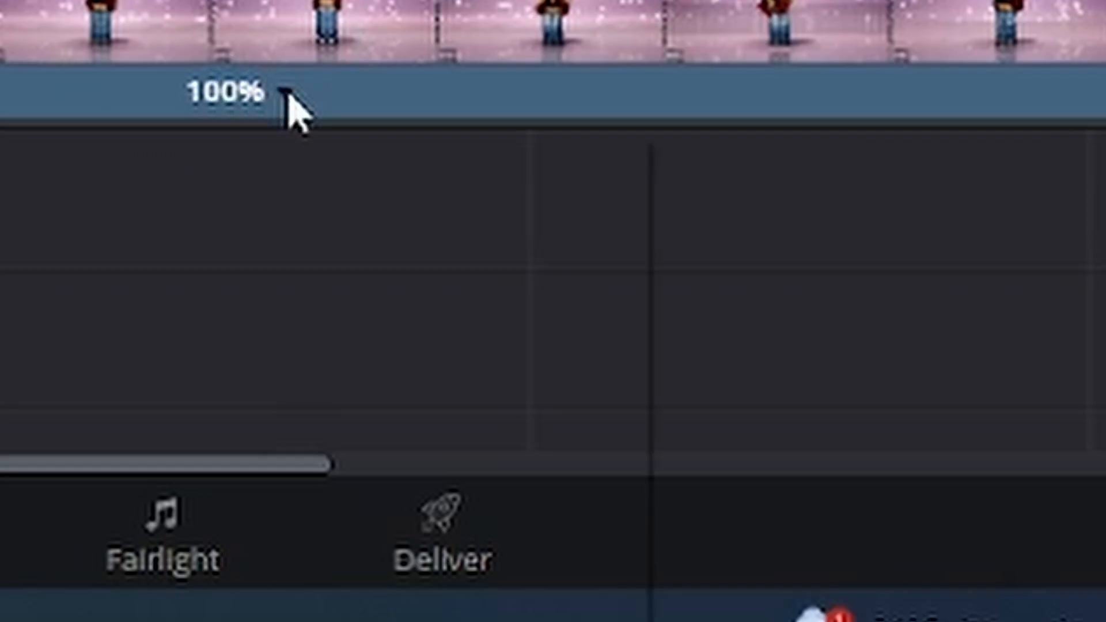
pyautogui.moveTo(354, 274)
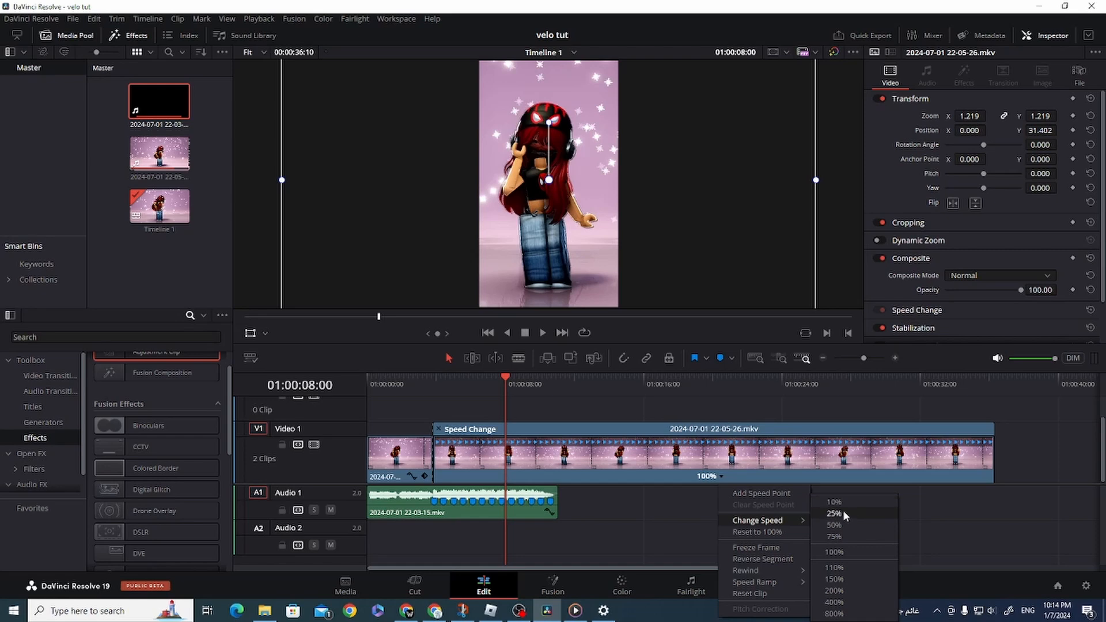
pyautogui.click(840, 513)
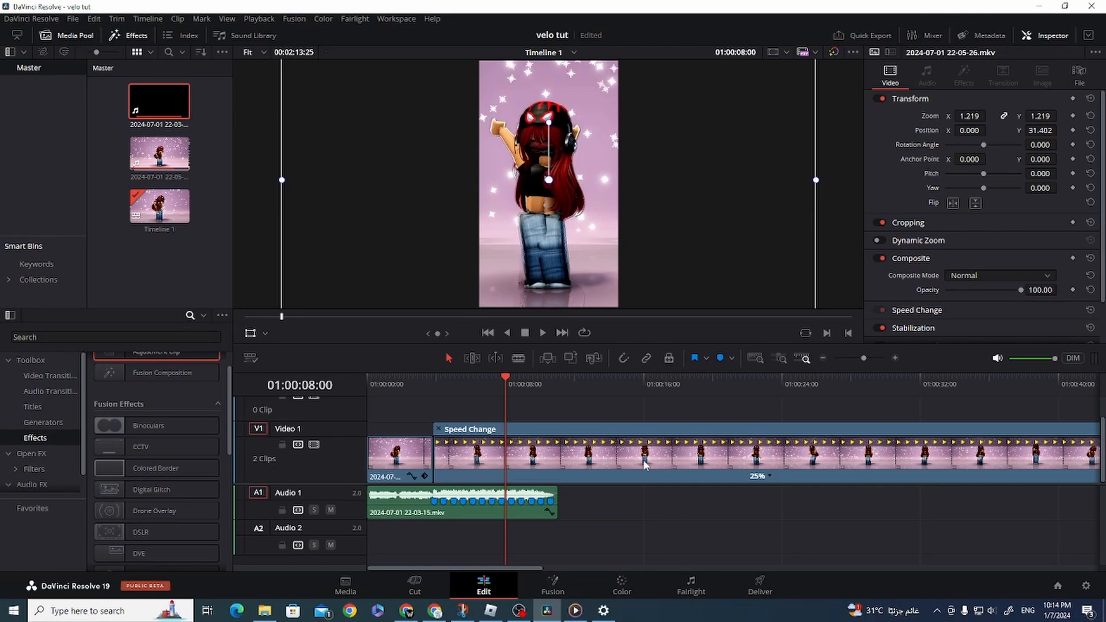
pyautogui.hotkey('ctrl', 's')
pyautogui.press('Down')
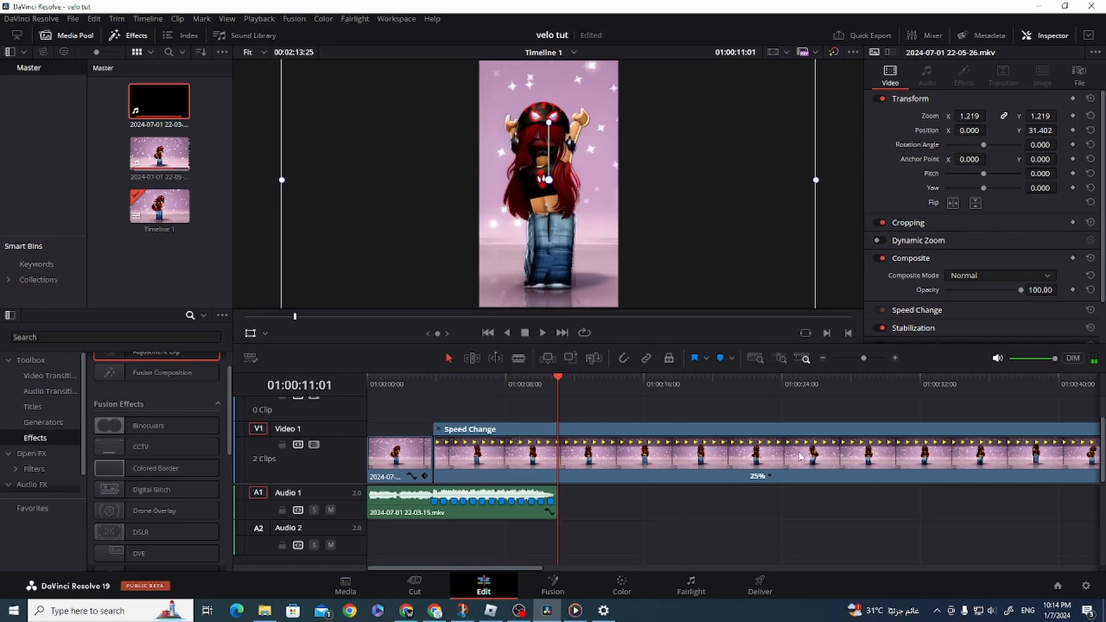
pyautogui.press('space')
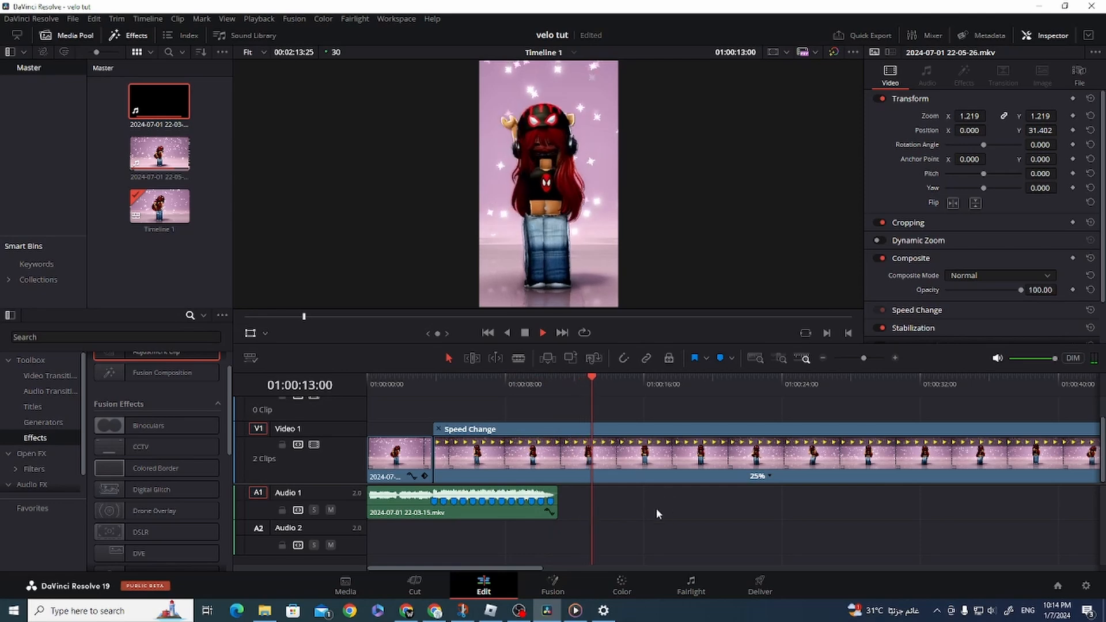
pyautogui.press('space')
# Step: Set the second video clip's Retime Process to Optical Flow
pyautogui.click(643, 467)
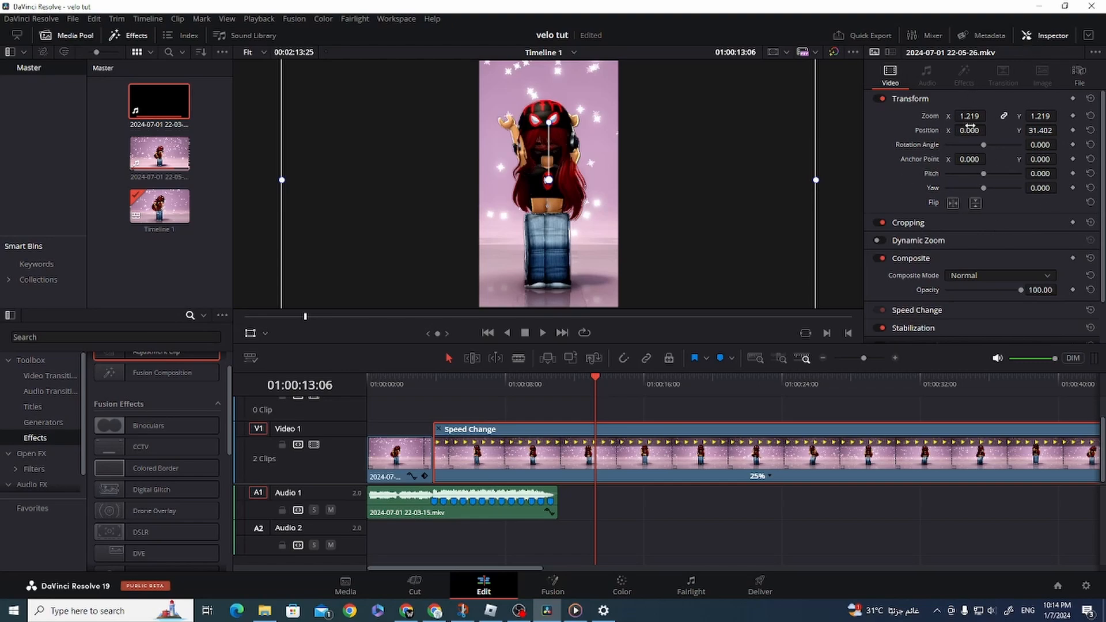
pyautogui.scroll(-2, 896, 213)
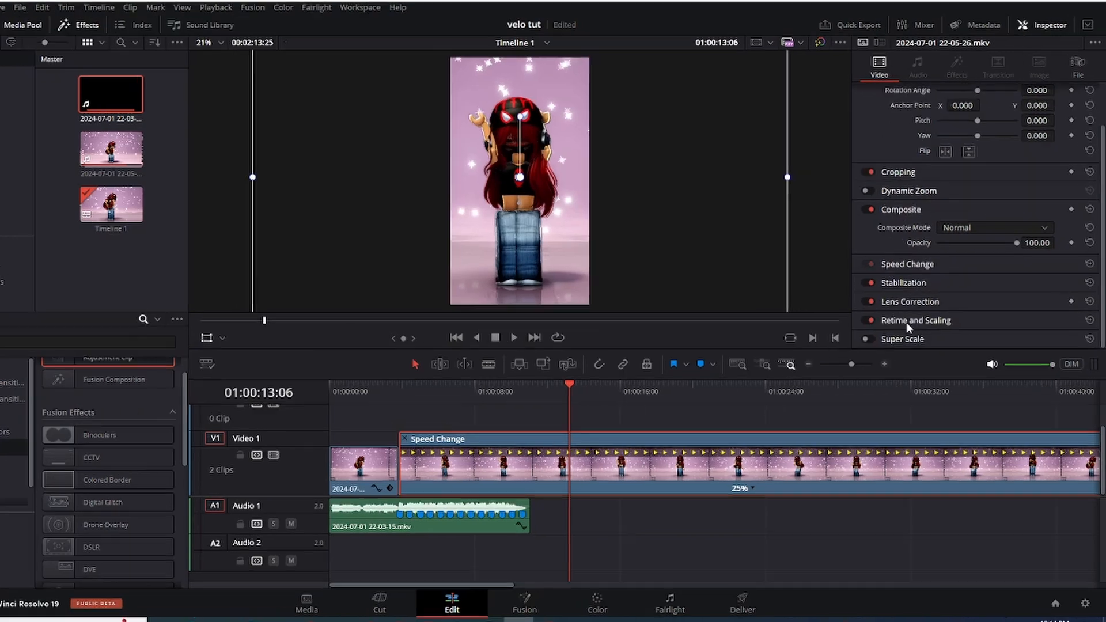
pyautogui.click(907, 322)
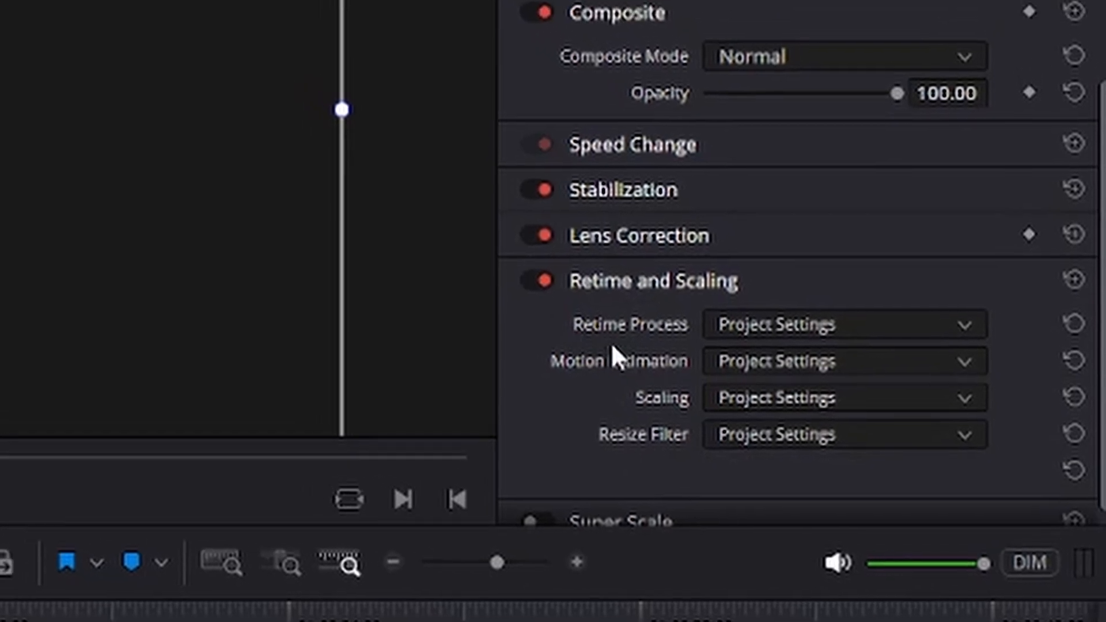
pyautogui.click(759, 329)
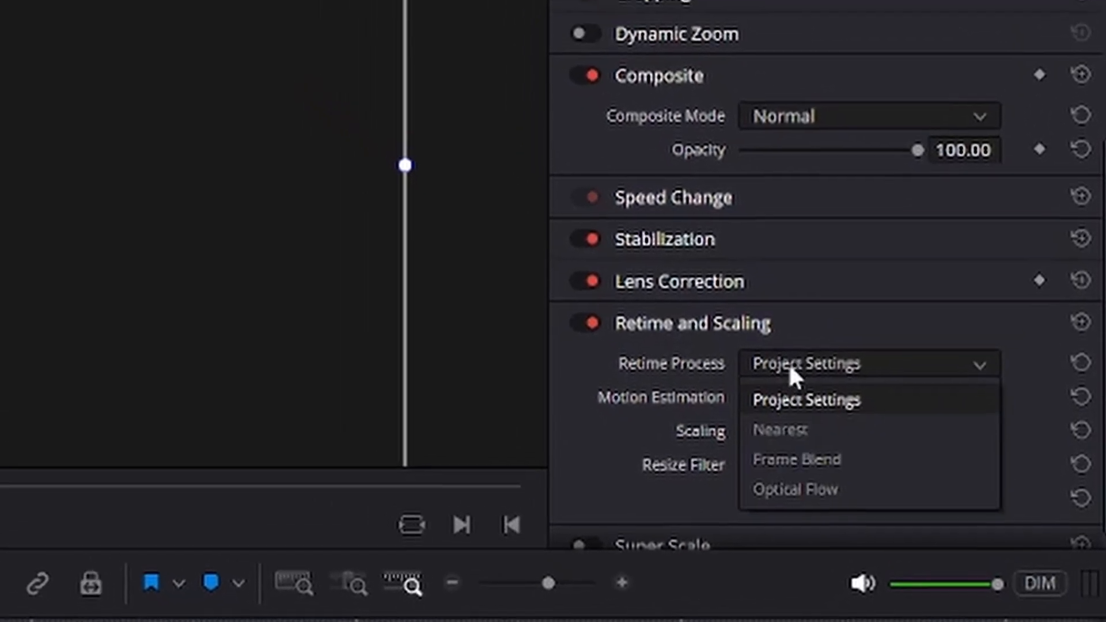
pyautogui.click(796, 489)
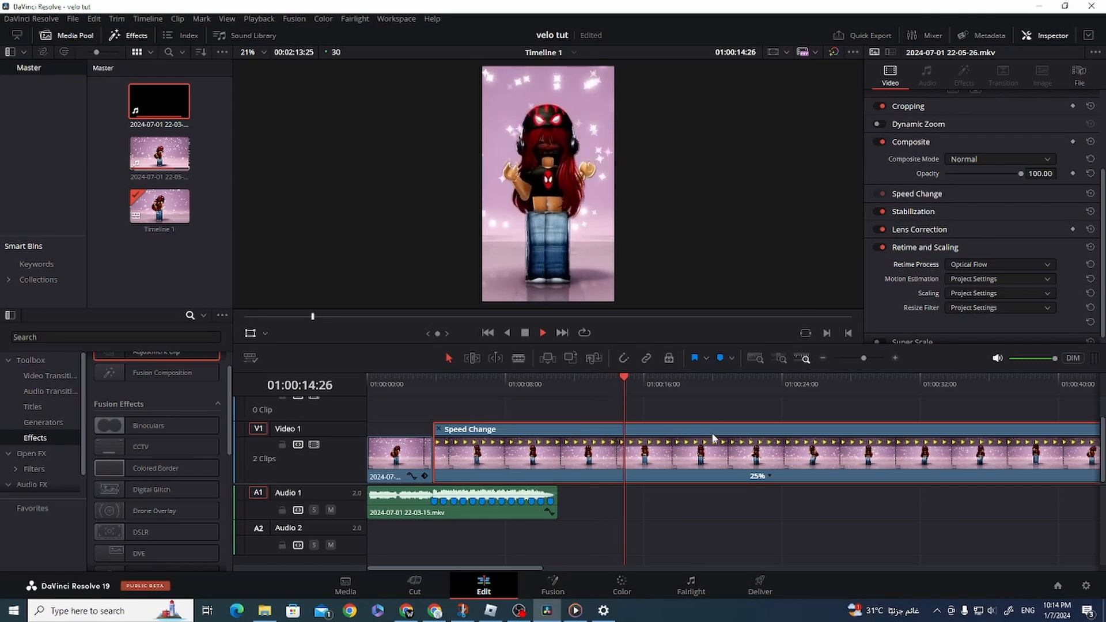
# Step: Add a speed point to the second video clip at 01:00:04:09, just before the second beat marker
pyautogui.moveTo(625, 399); pyautogui.dragTo(474, 426)
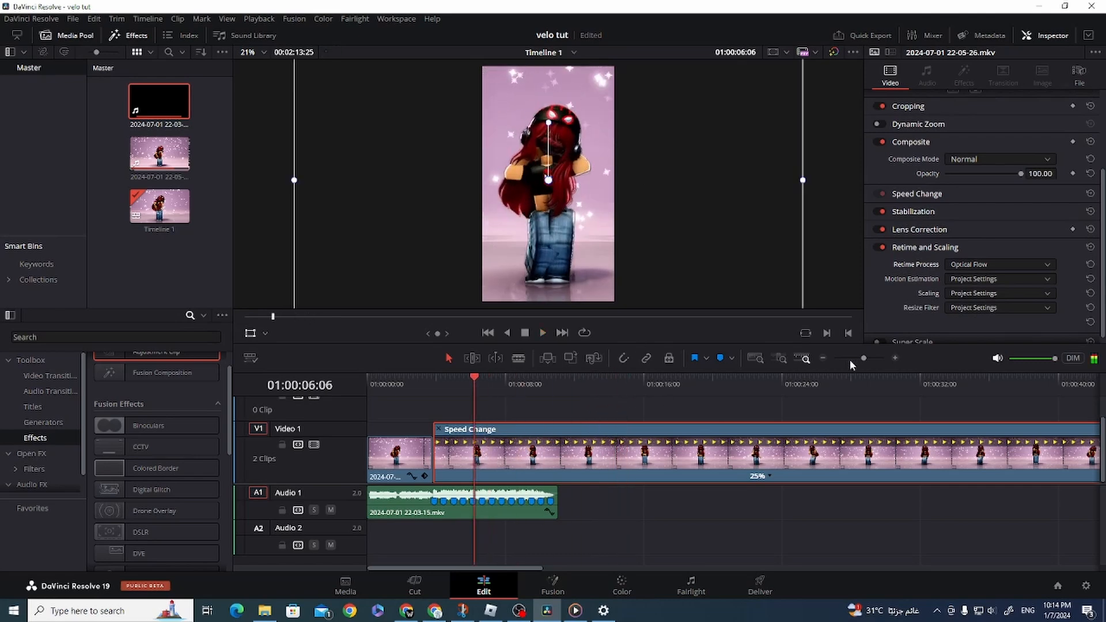
pyautogui.click(897, 361)
pyautogui.click(896, 360)
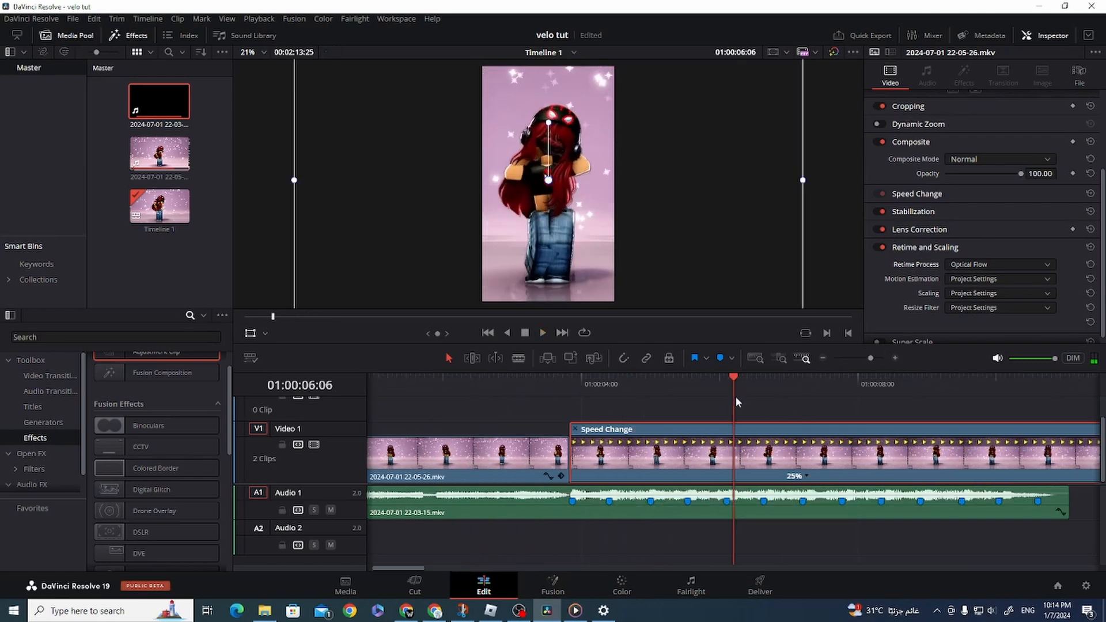
pyautogui.moveTo(736, 402); pyautogui.dragTo(612, 442)
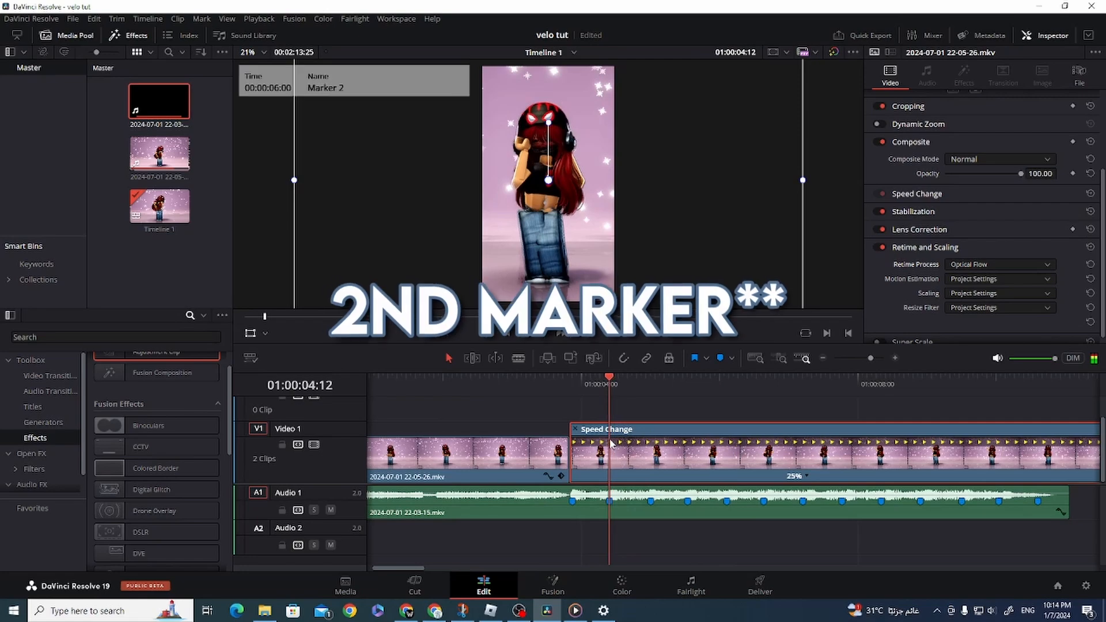
pyautogui.press('Left')
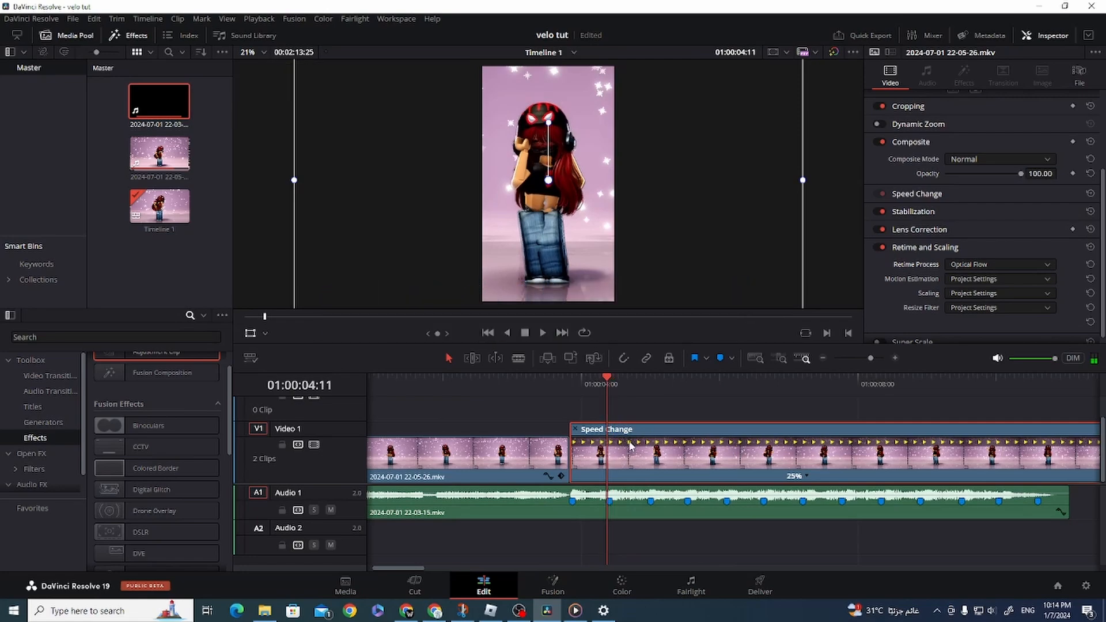
pyautogui.press('Right')
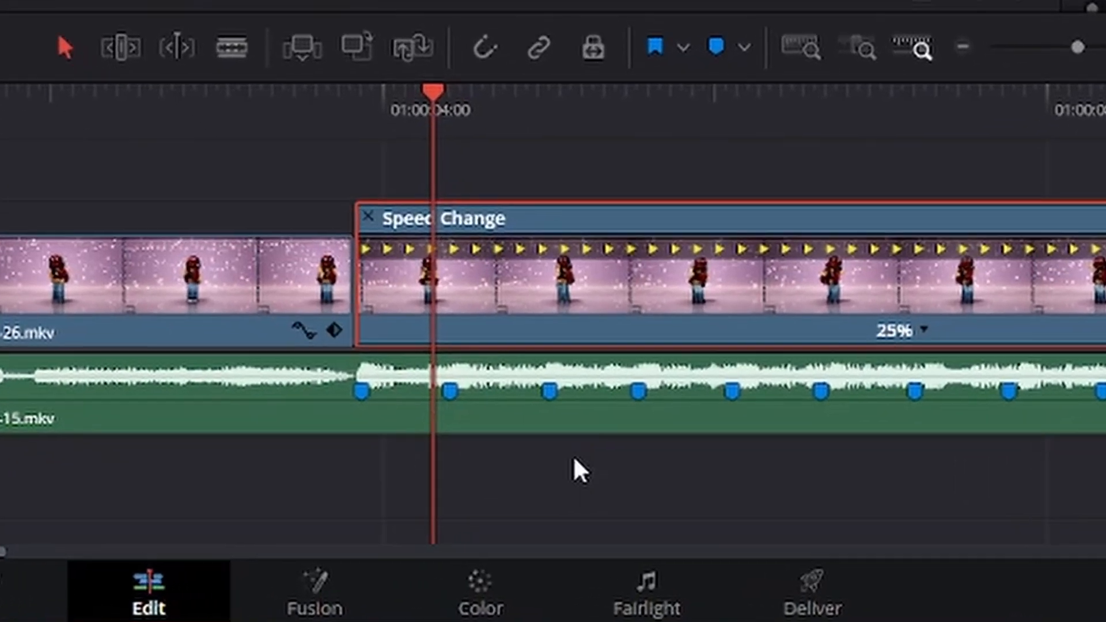
pyautogui.click(922, 332)
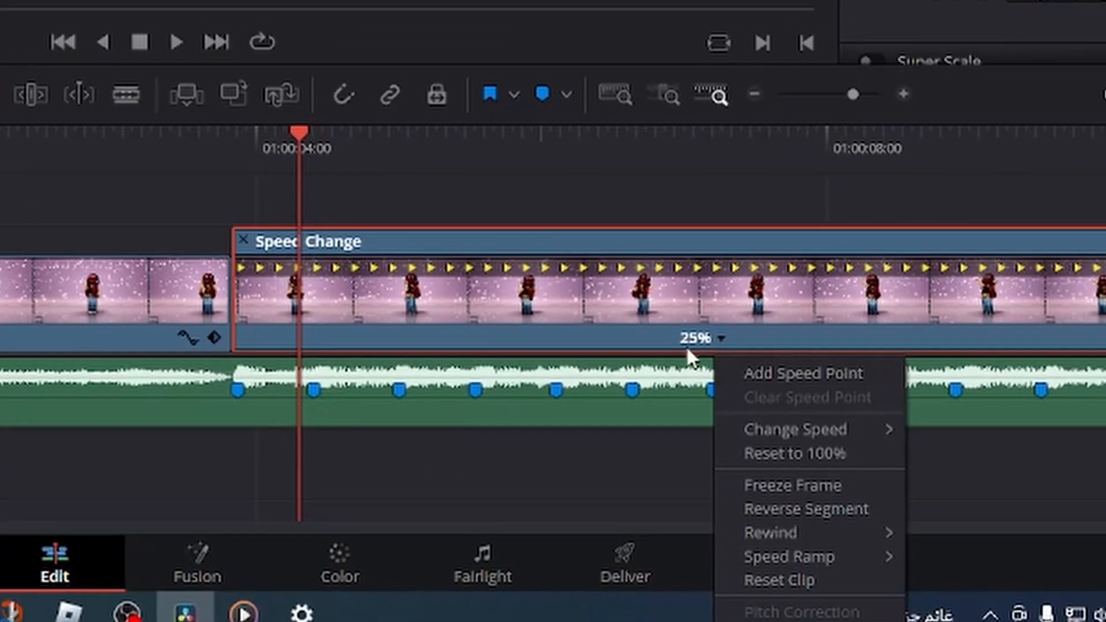
pyautogui.click(747, 376)
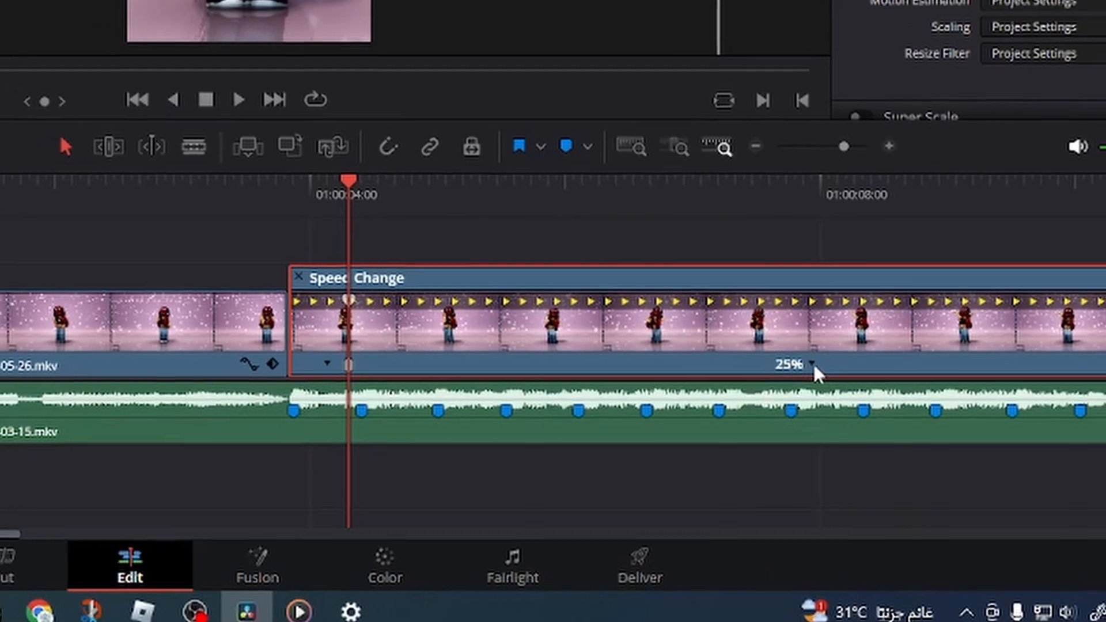
# Step: Set the speed of the segment after the new speed point to 200%
pyautogui.click(812, 363)
pyautogui.moveTo(853, 444)
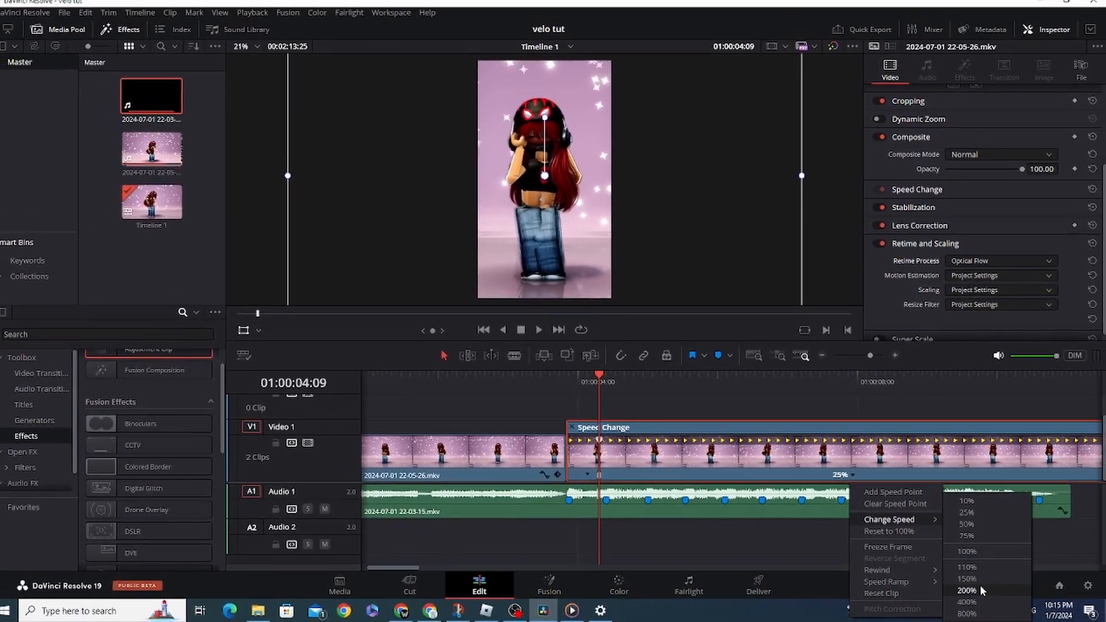
pyautogui.click(980, 585)
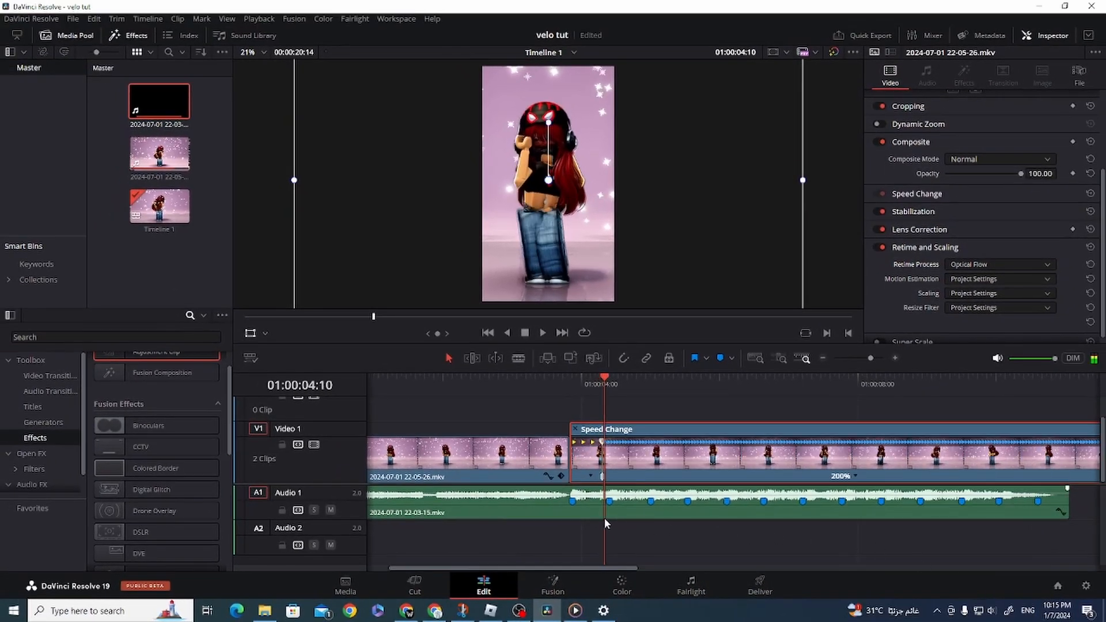
# Step: Add a speed point at 01:00:04:15, slow the segment after it to 25%, and play back the ramp
pyautogui.press('Left')
pyautogui.press('Right')
pyautogui.press('Right')
pyautogui.press('Right')
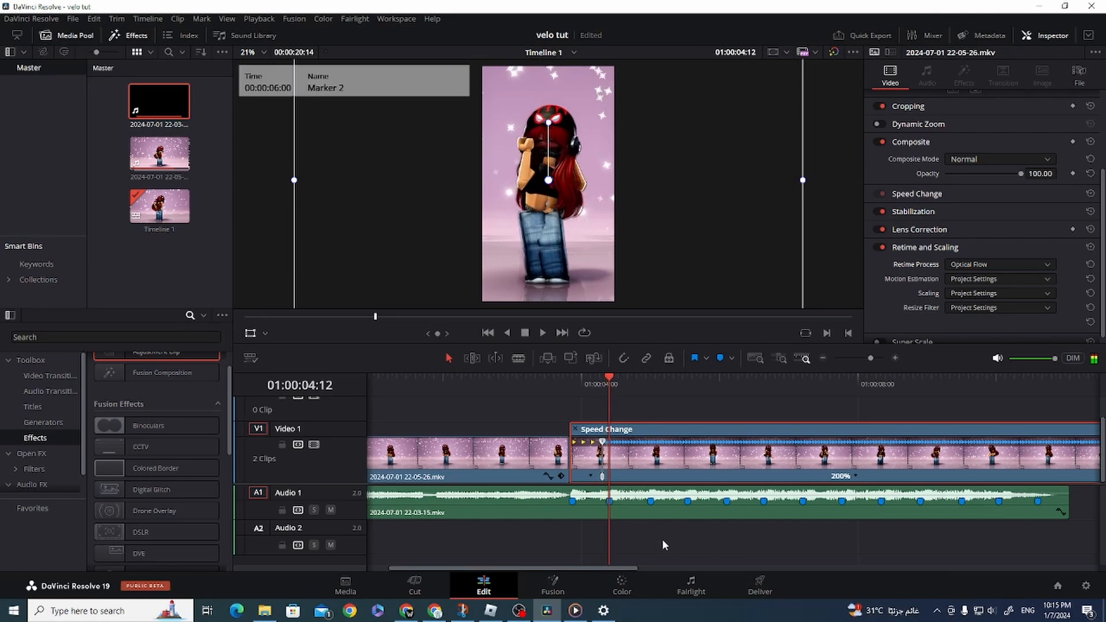
pyautogui.press('Right')
pyautogui.press('Right')
pyautogui.press('Right')
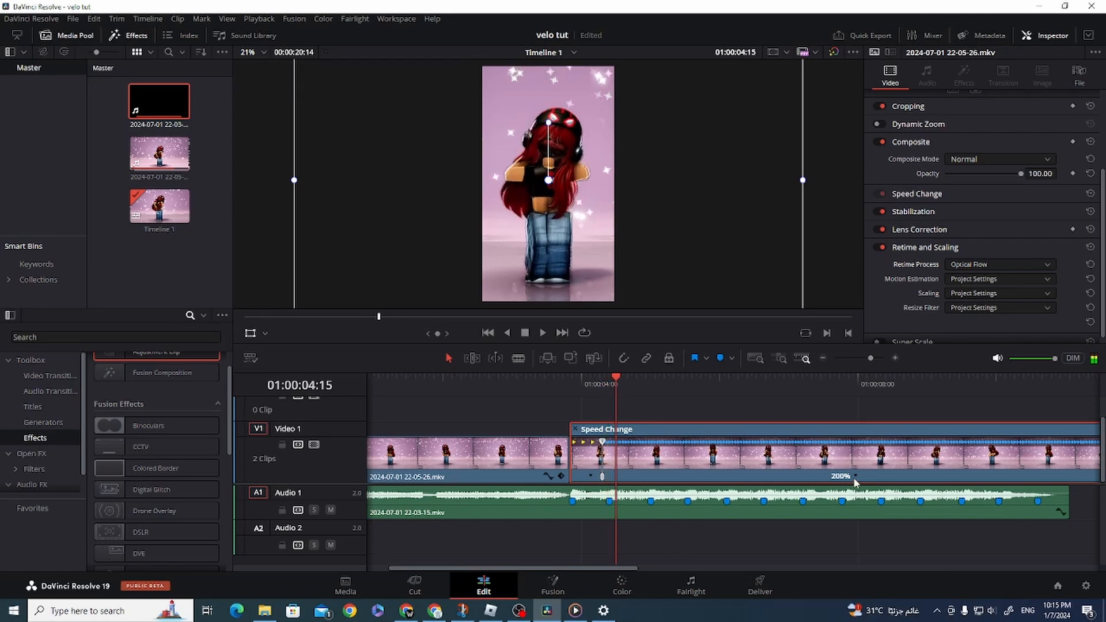
pyautogui.click(855, 477)
pyautogui.click(899, 494)
pyautogui.click(863, 477)
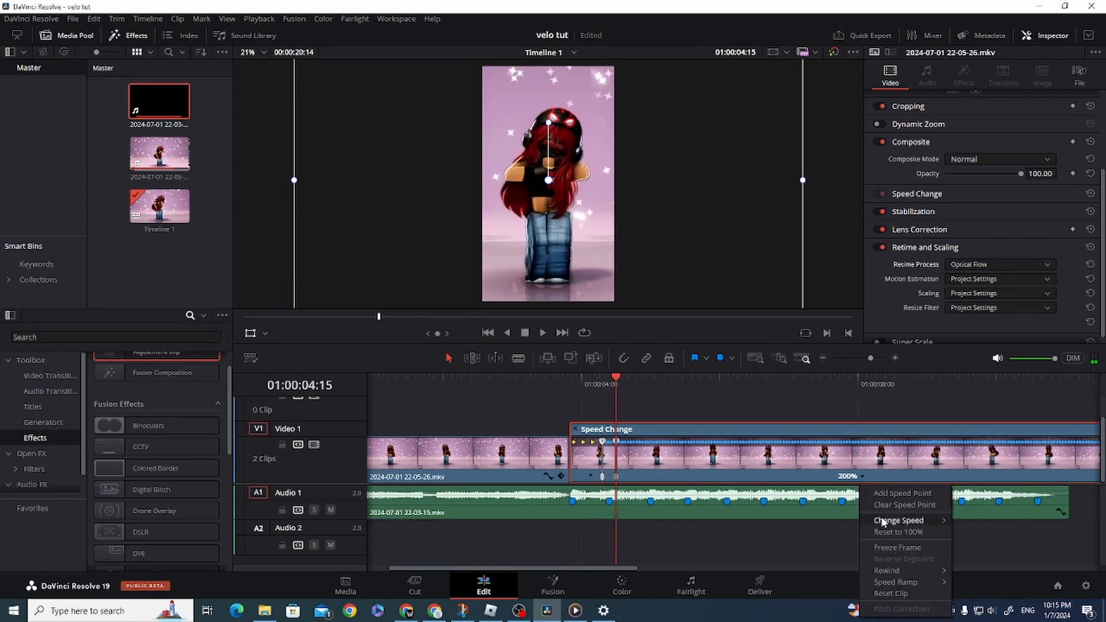
pyautogui.moveTo(883, 521)
pyautogui.click(1000, 516)
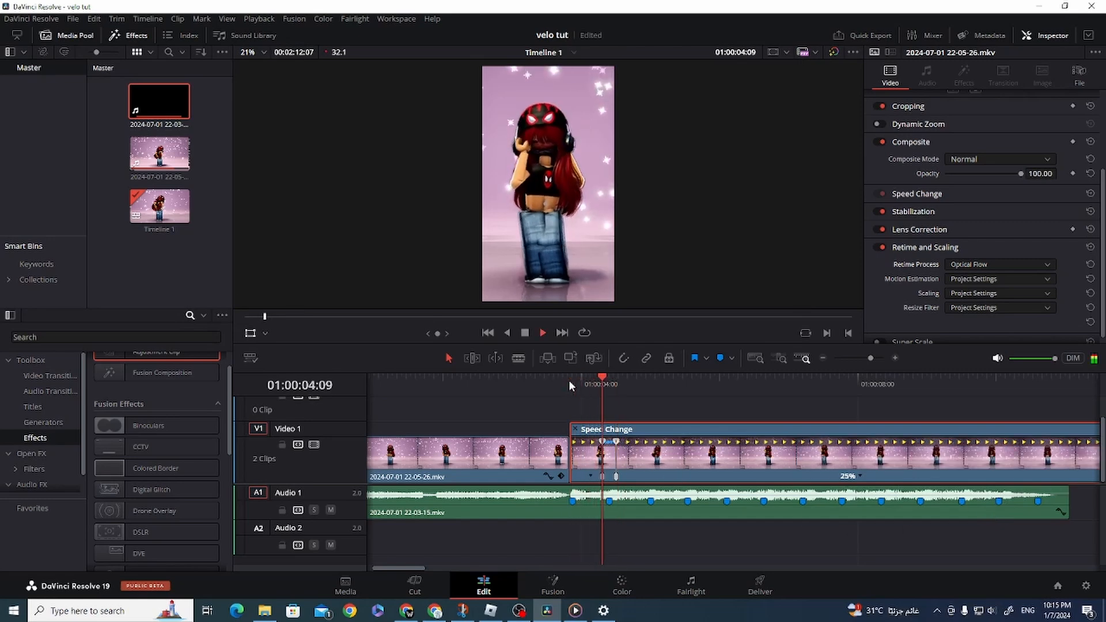
pyautogui.press('space')
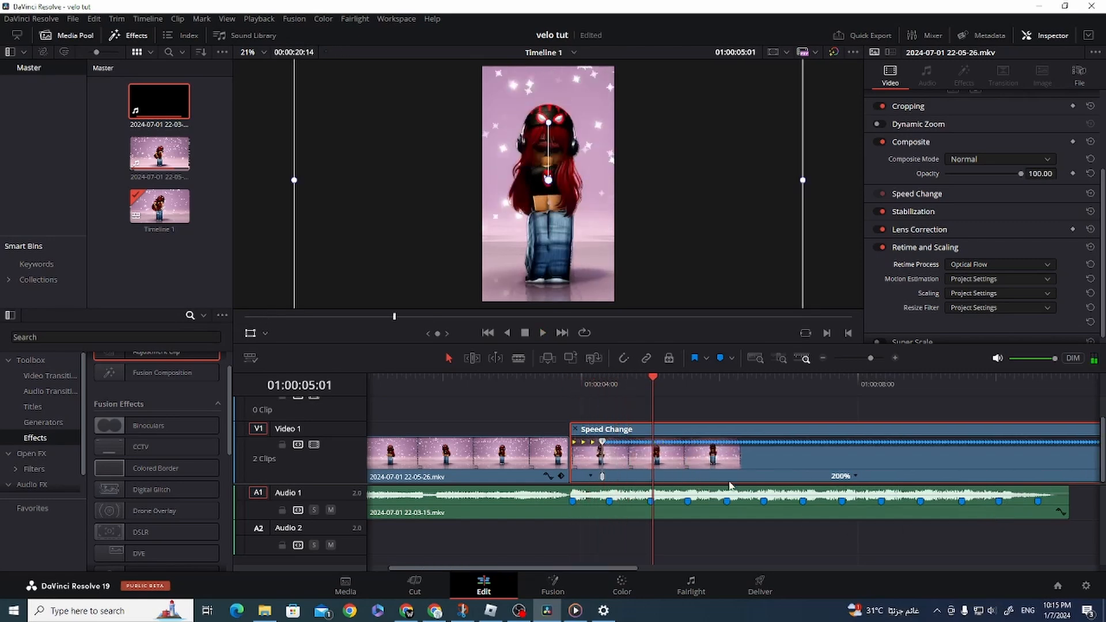
# Step: Set the segment around the second beat marker to 150% and slow the clip after a second speed point at 01:00:04:15 to 25%
pyautogui.click(856, 477)
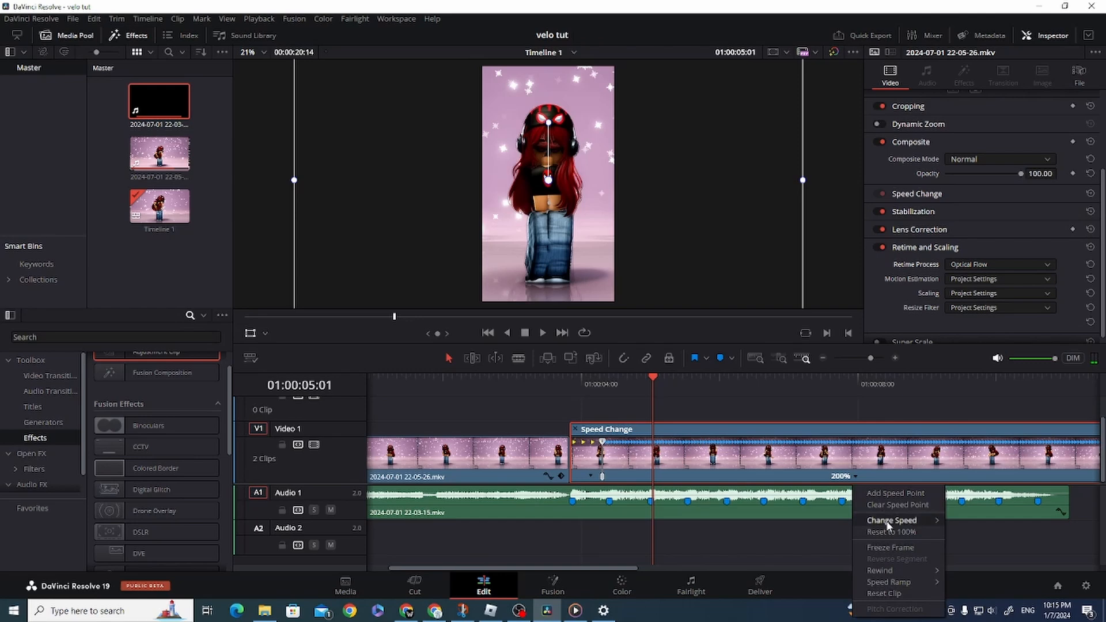
pyautogui.moveTo(891, 520)
pyautogui.click(981, 575)
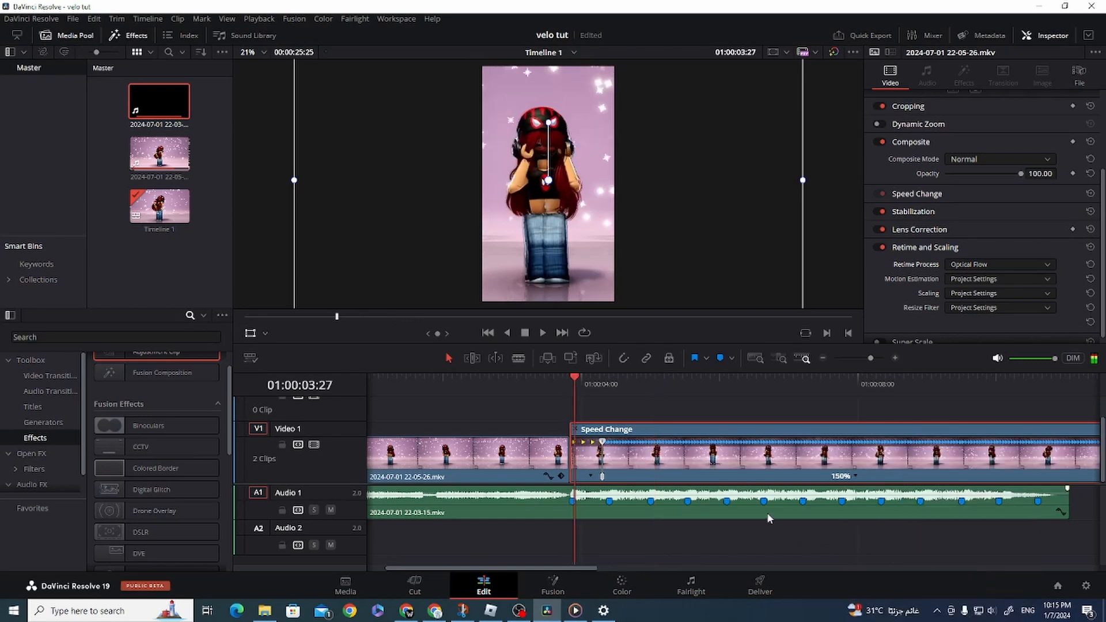
pyautogui.click(856, 477)
pyautogui.moveTo(890, 521)
pyautogui.click(982, 512)
# Step: Add a speed point at 01:00:04:27, just before the third beat marker, and set the speed after it to 150%
pyautogui.click(566, 390)
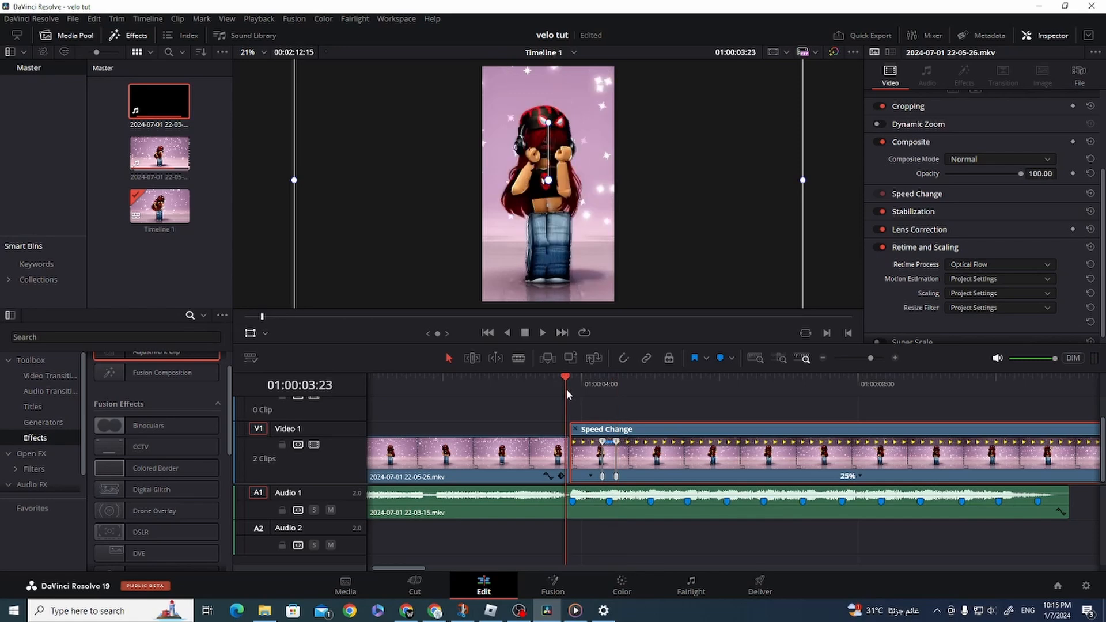
pyautogui.press('space')
pyautogui.press('space')
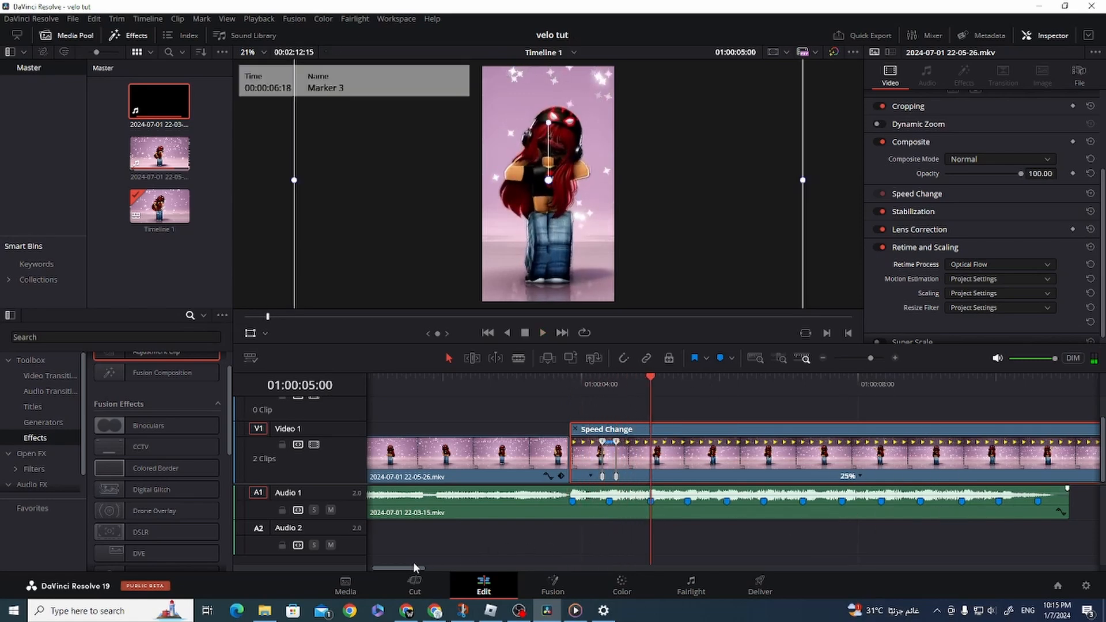
pyautogui.moveTo(414, 568); pyautogui.dragTo(423, 576)
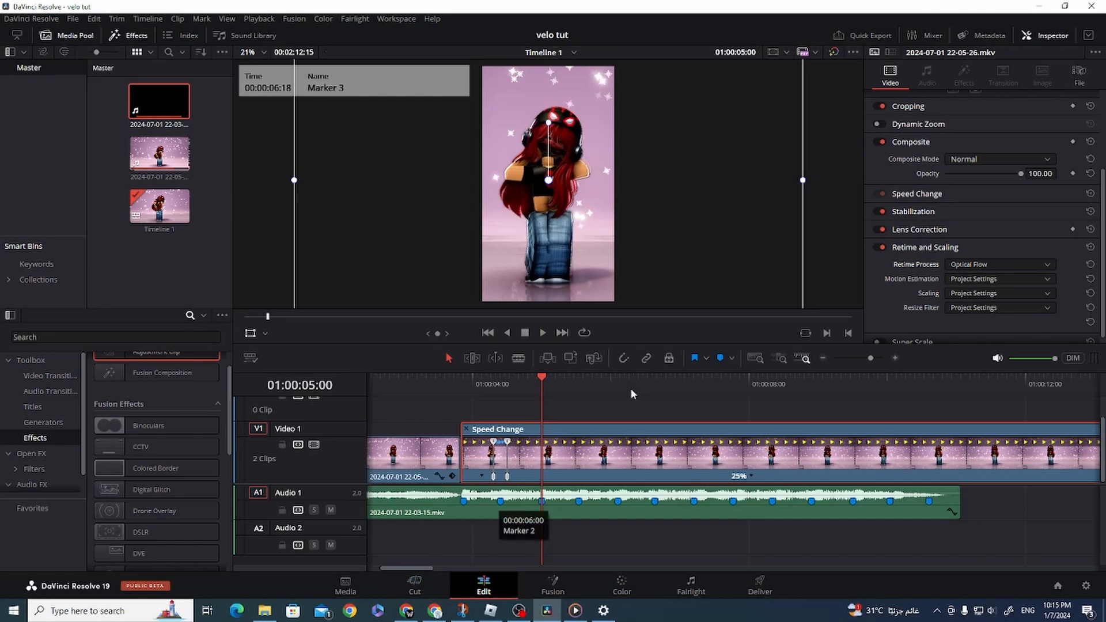
pyautogui.press('Left')
pyautogui.press('Left')
pyautogui.press('Left')
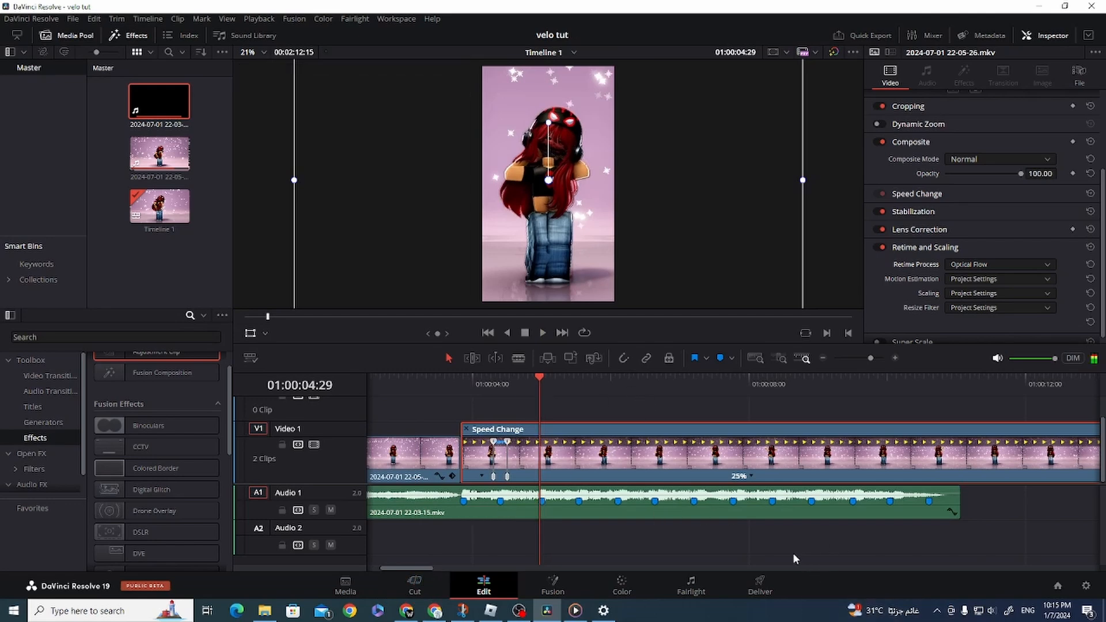
pyautogui.click(752, 477)
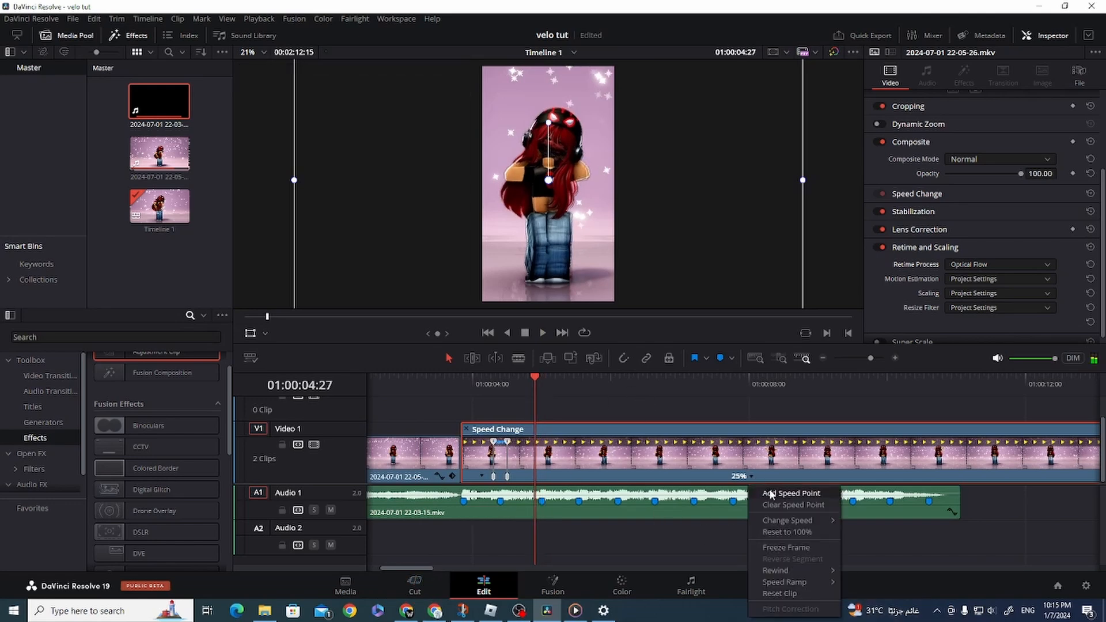
pyautogui.click(775, 493)
pyautogui.click(821, 477)
pyautogui.moveTo(842, 522)
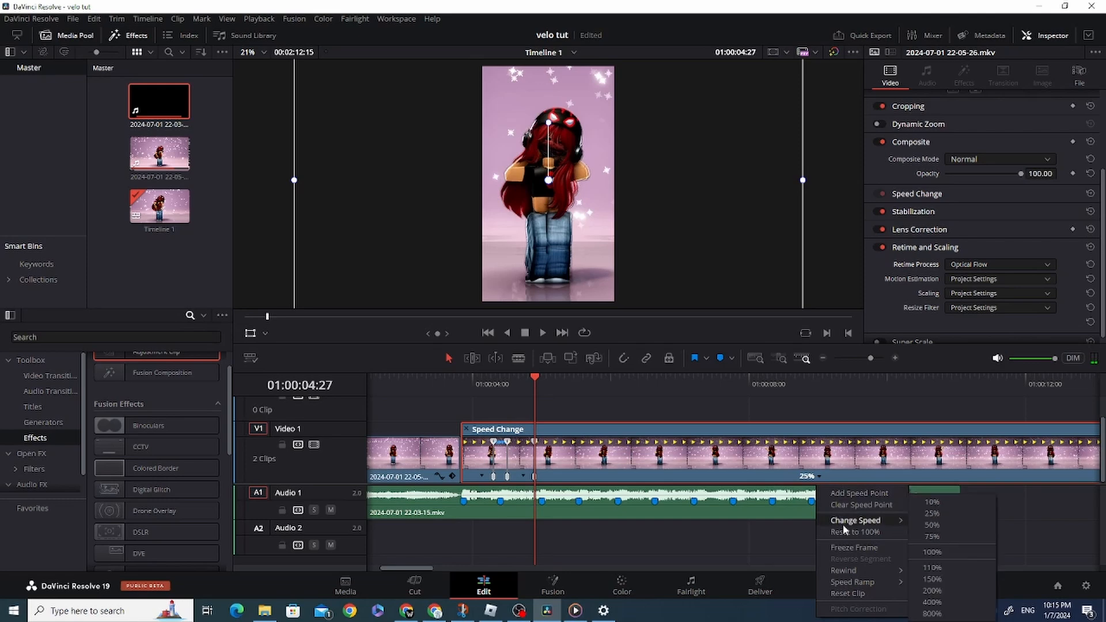
pyautogui.click(934, 580)
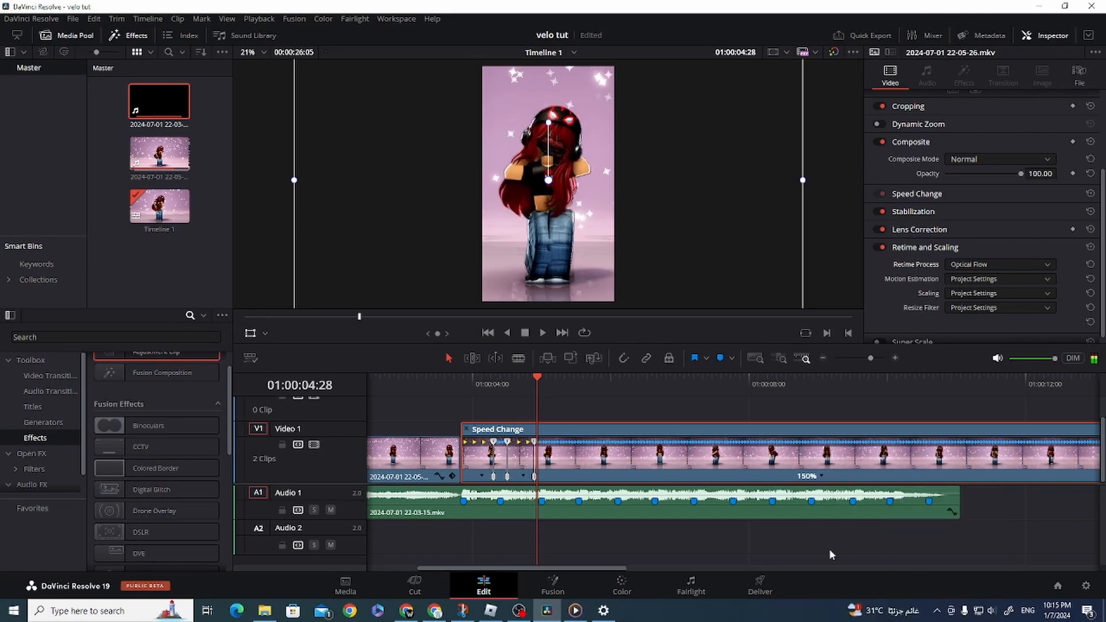
# Step: Add a speed point at 01:00:05:03, just after the third beat marker, and slow the segment after it to 25%
pyautogui.click(823, 477)
pyautogui.click(853, 493)
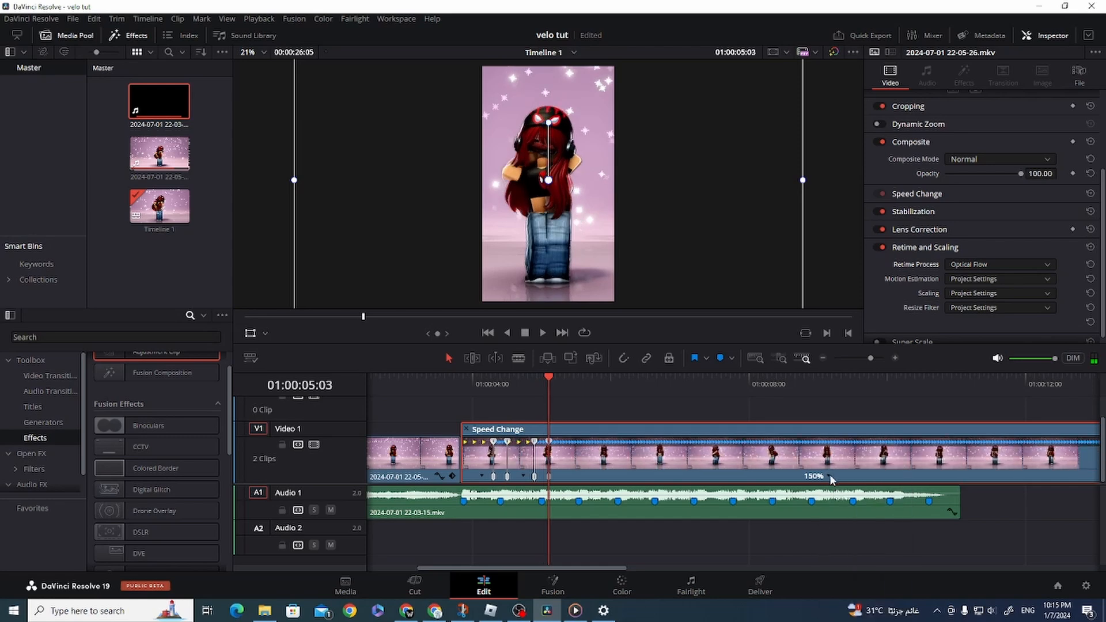
pyautogui.click(830, 475)
pyautogui.moveTo(853, 521)
pyautogui.click(945, 513)
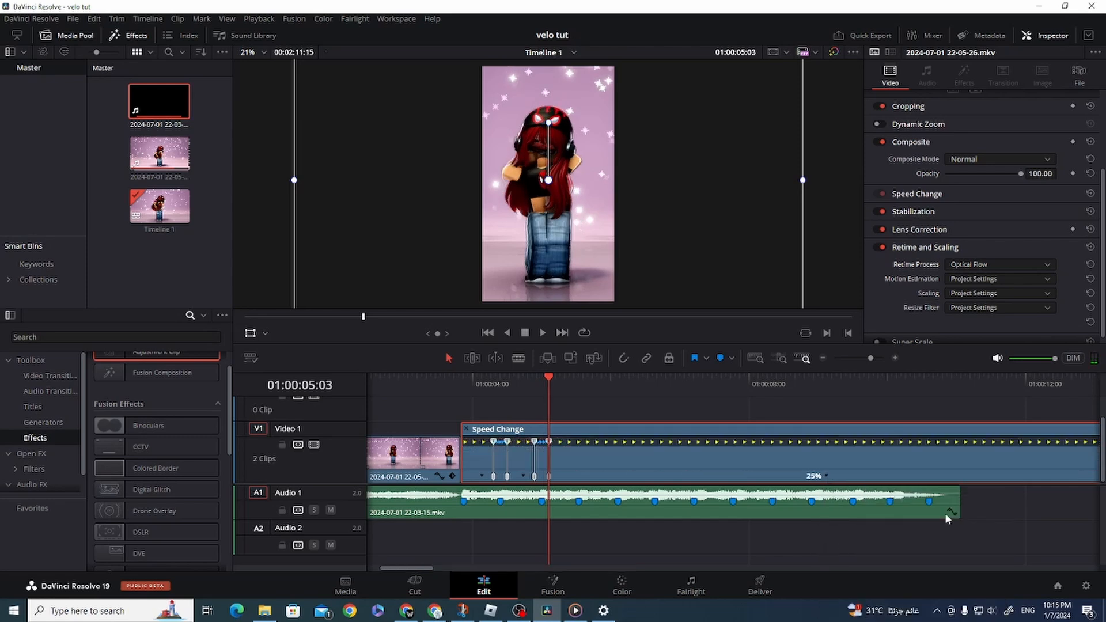
# Step: Add pairs of speed points around the fourth and fifth beat markers, with 150% inside each pair and 25% after it
pyautogui.moveTo(424, 568); pyautogui.dragTo(434, 568)
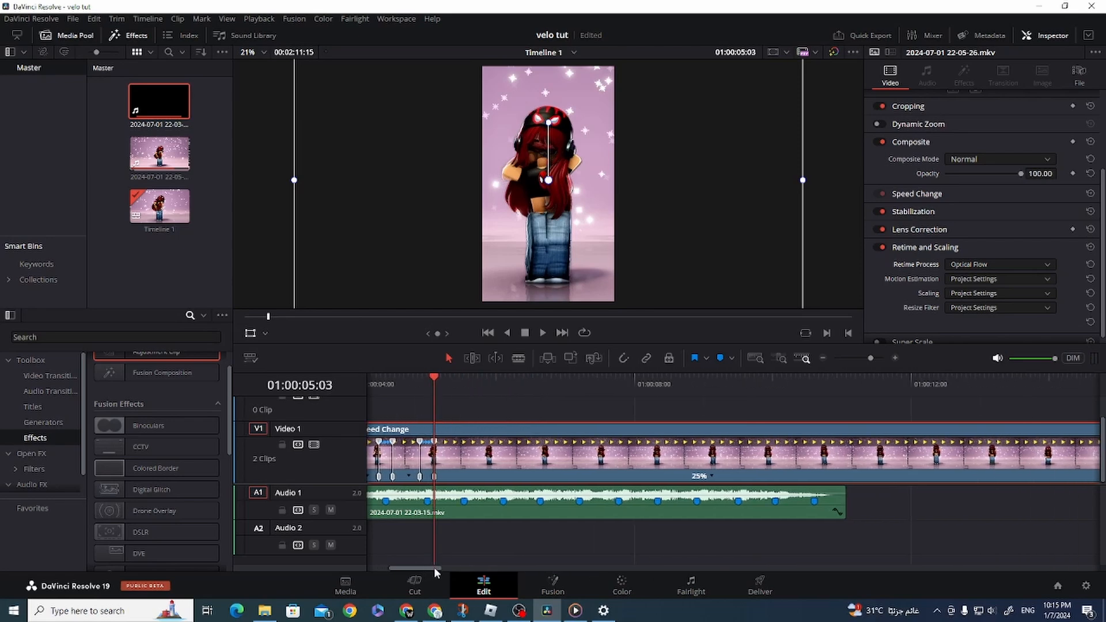
pyautogui.press('space')
pyautogui.press('Right')
pyautogui.press('Right')
pyautogui.press('Right')
pyautogui.press('Right')
pyautogui.press('Right')
pyautogui.press('Right')
pyautogui.press('Right')
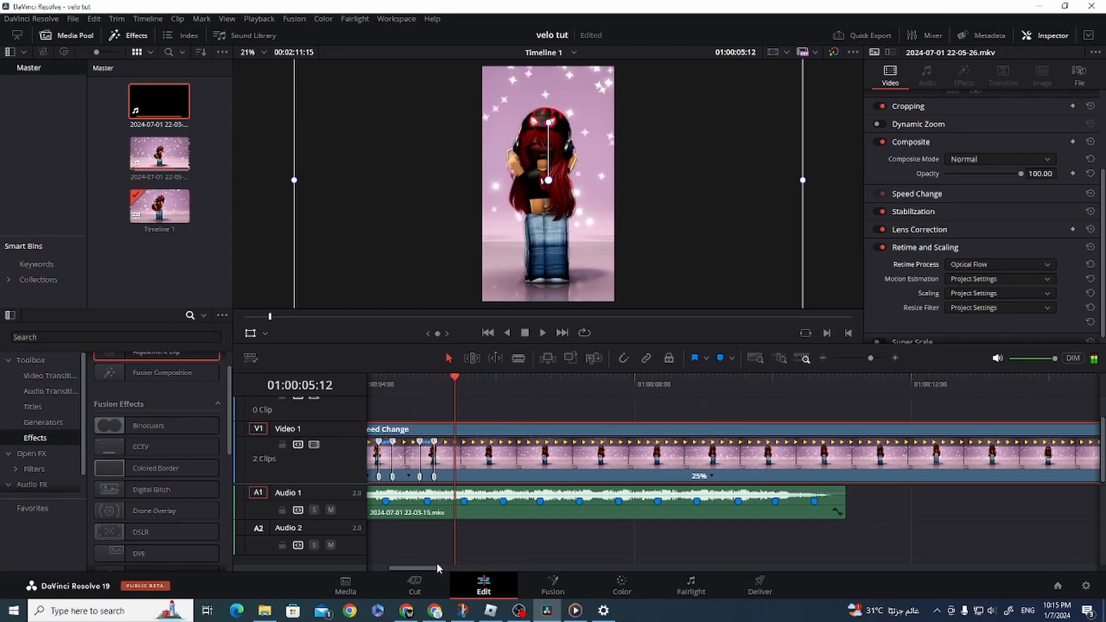
pyautogui.press('Left')
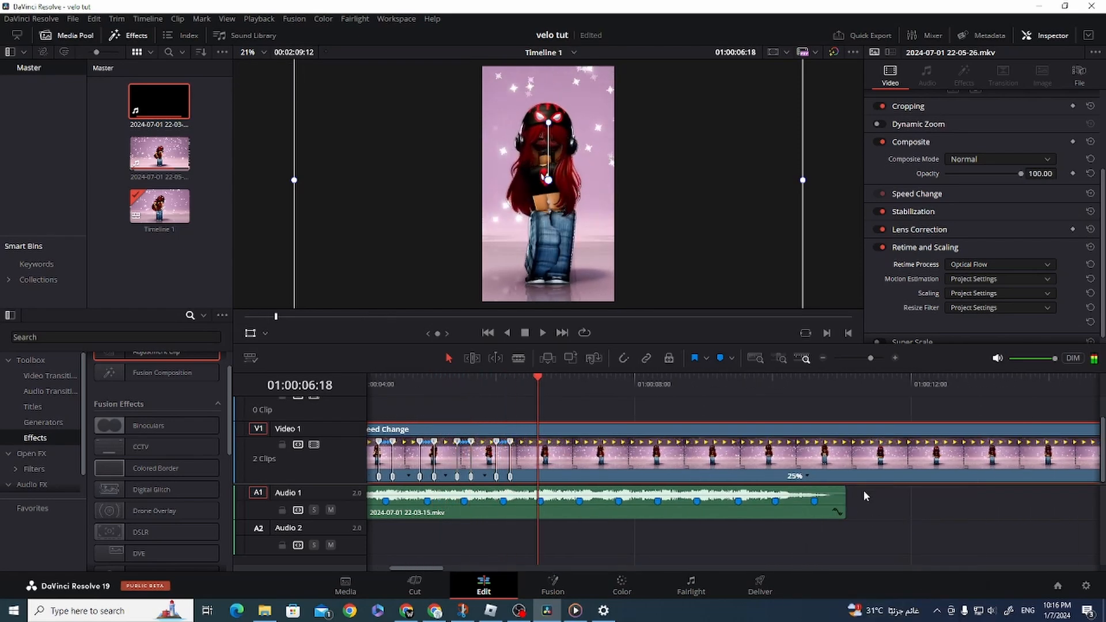
# Step: Repeat the 150% ramps at the sixth to ninth beat markers, and start the tenth marker's 150% segment at 01:00:08:24
pyautogui.rightClick(878, 478)
pyautogui.click(994, 578)
pyautogui.click(898, 477)
pyautogui.moveTo(933, 521)
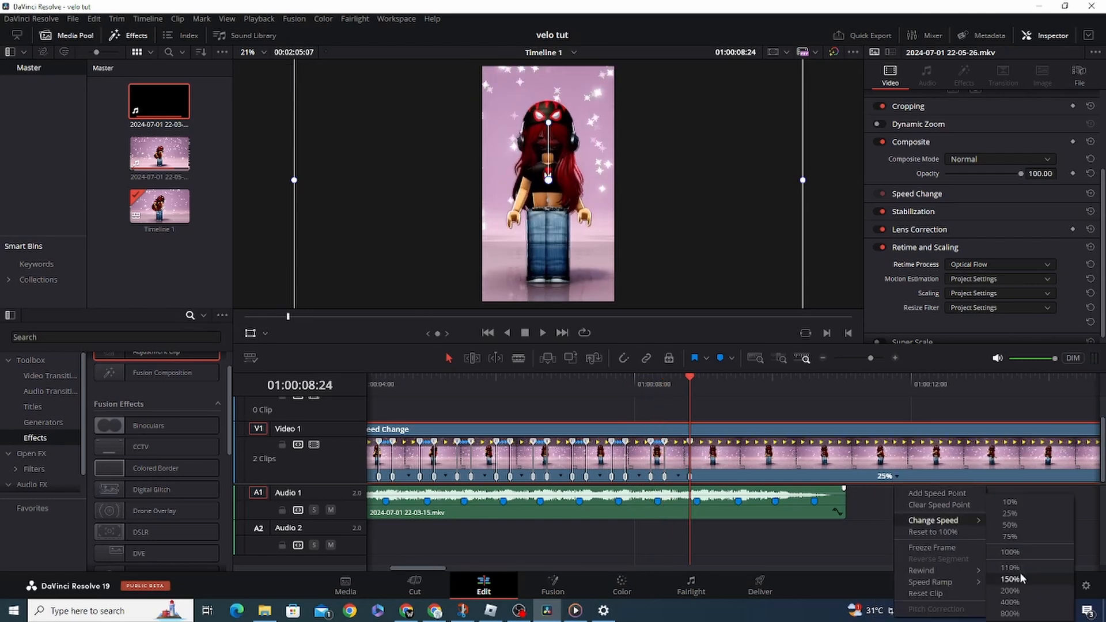
pyautogui.click(1014, 578)
# Step: Finish the 150% ramps at the tenth to thirteenth beat markers, with 25% segments between them, placing the last speed point at 01:00:10:21
pyautogui.click(938, 477)
pyautogui.moveTo(1002, 524)
pyautogui.click(870, 578)
pyautogui.press('space')
pyautogui.press('space')
pyautogui.click(943, 476)
pyautogui.click(983, 495)
pyautogui.click(963, 477)
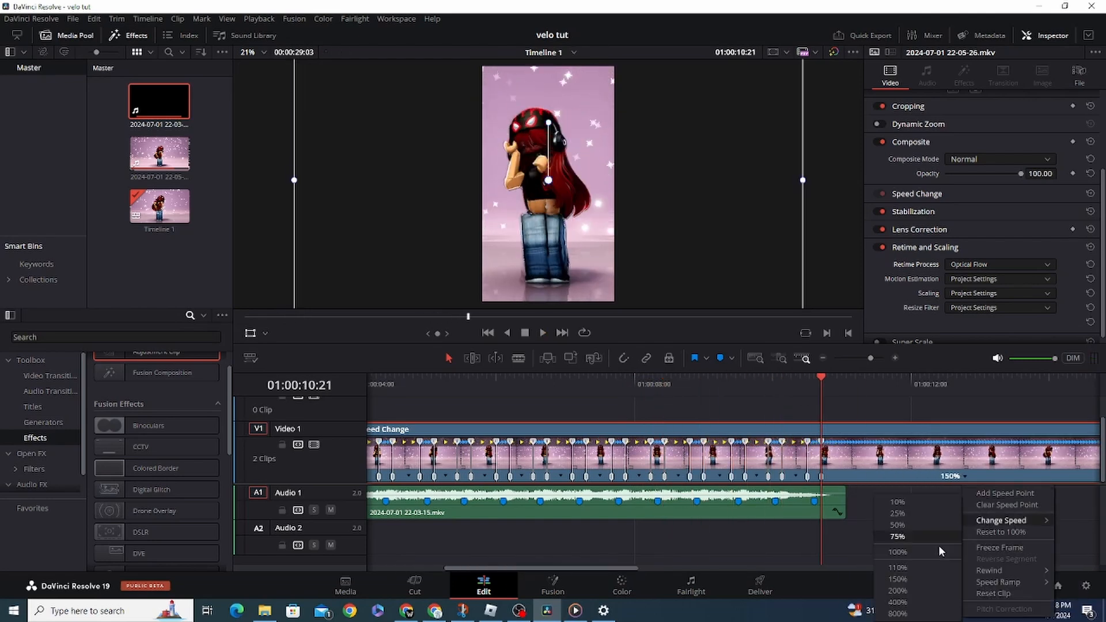
# Step: Play back the speed-ramped second video clip from its start and hide its retime controls
pyautogui.click(492, 382)
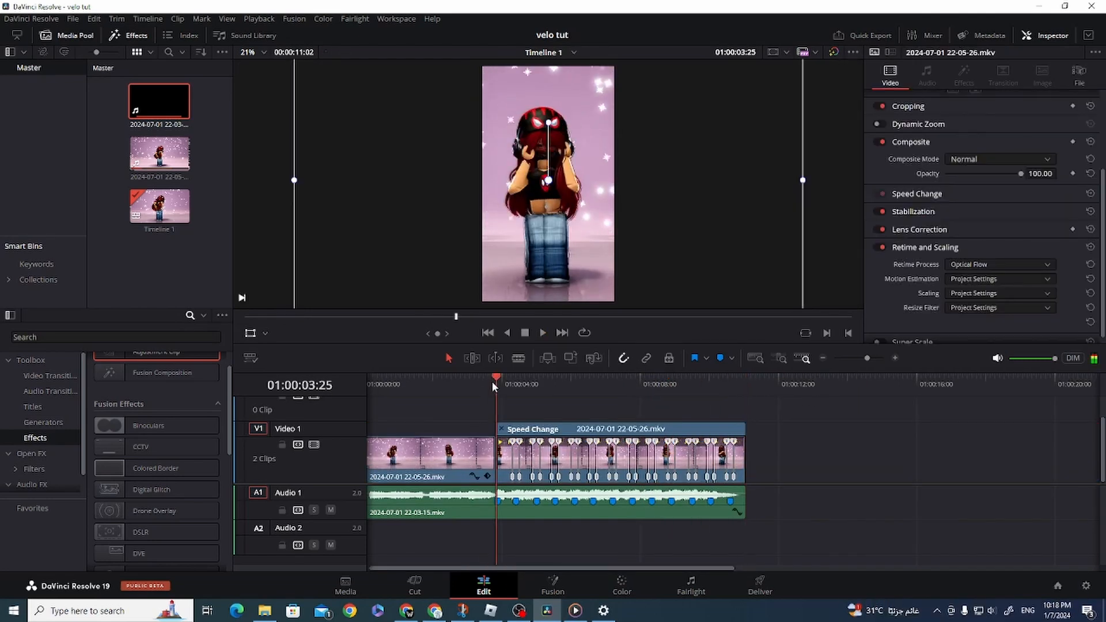
pyautogui.press('space')
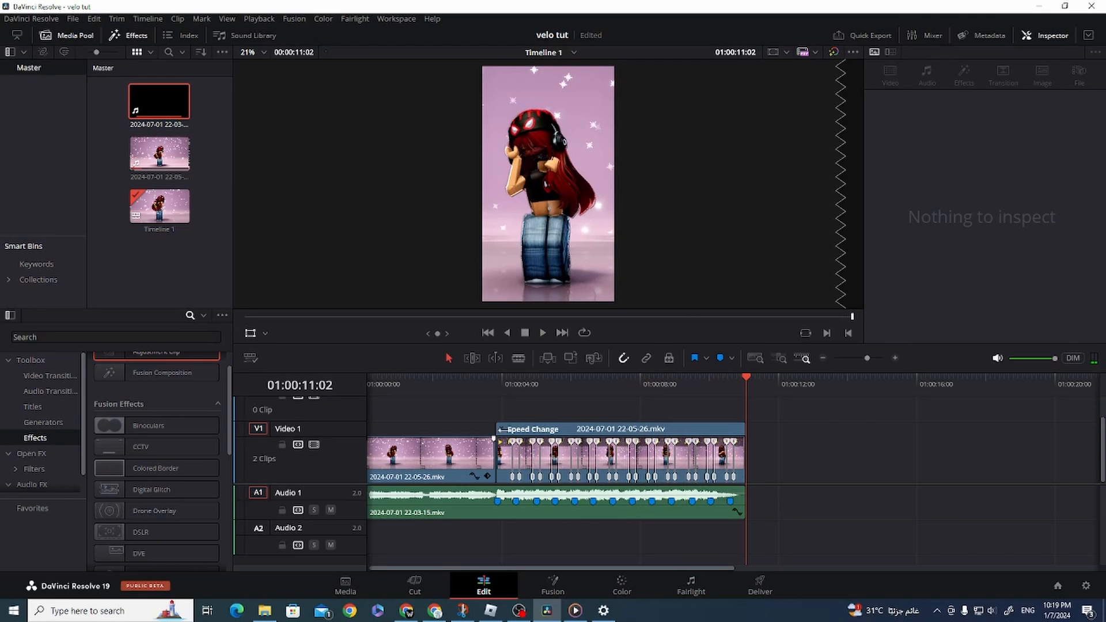
pyautogui.hotkey('ctrl', 'r')
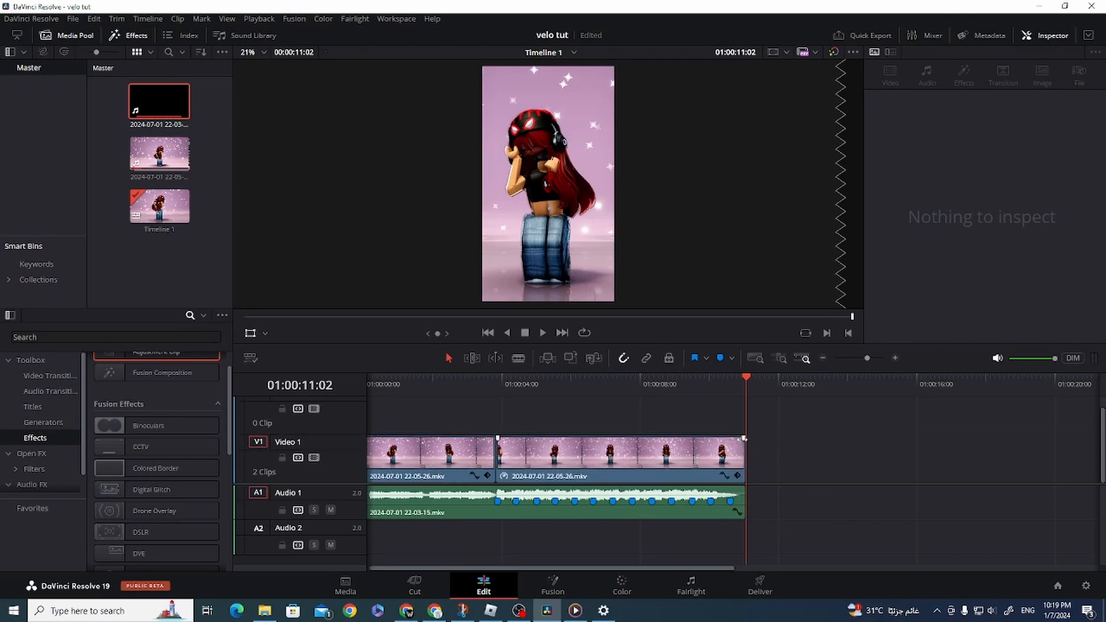
# Step: Add a fade-out to the end of the second video clip and preview it from 01:00:10:01
pyautogui.moveTo(744, 439); pyautogui.dragTo(734, 441)
pyautogui.click(714, 383)
pyautogui.press('space')
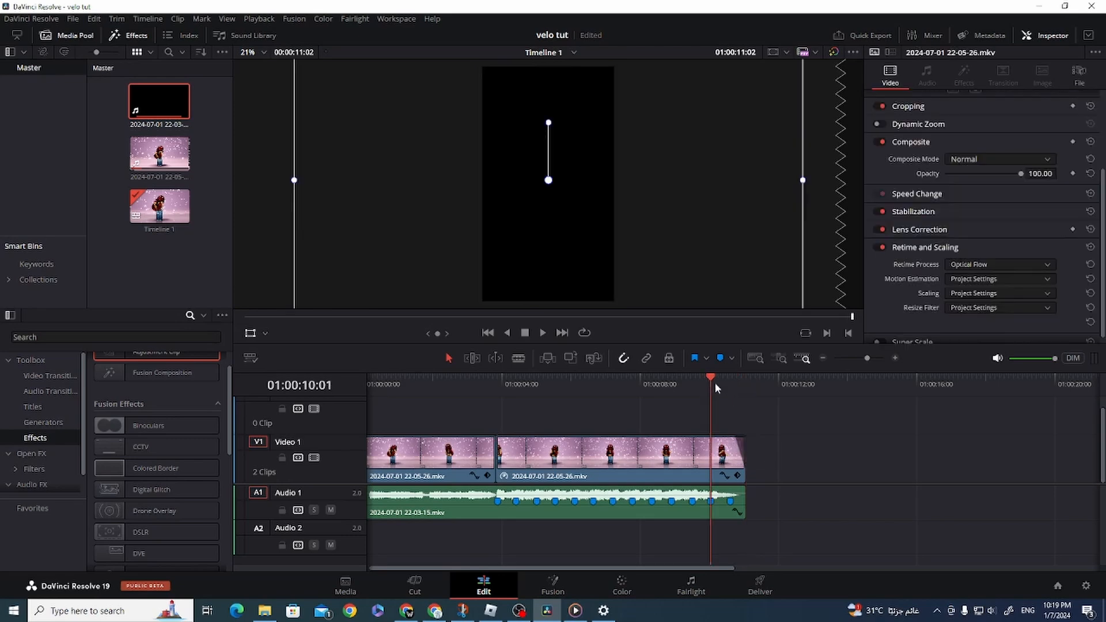
# Step: Show the Retime Speed curve of the second video clip
pyautogui.click(525, 384)
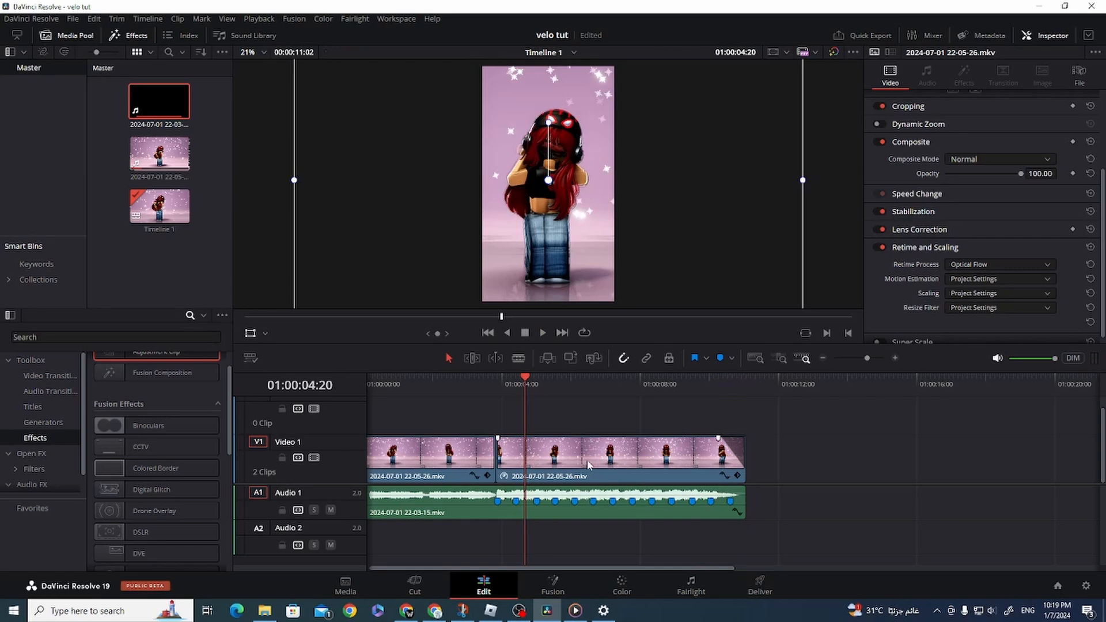
pyautogui.rightClick(540, 464)
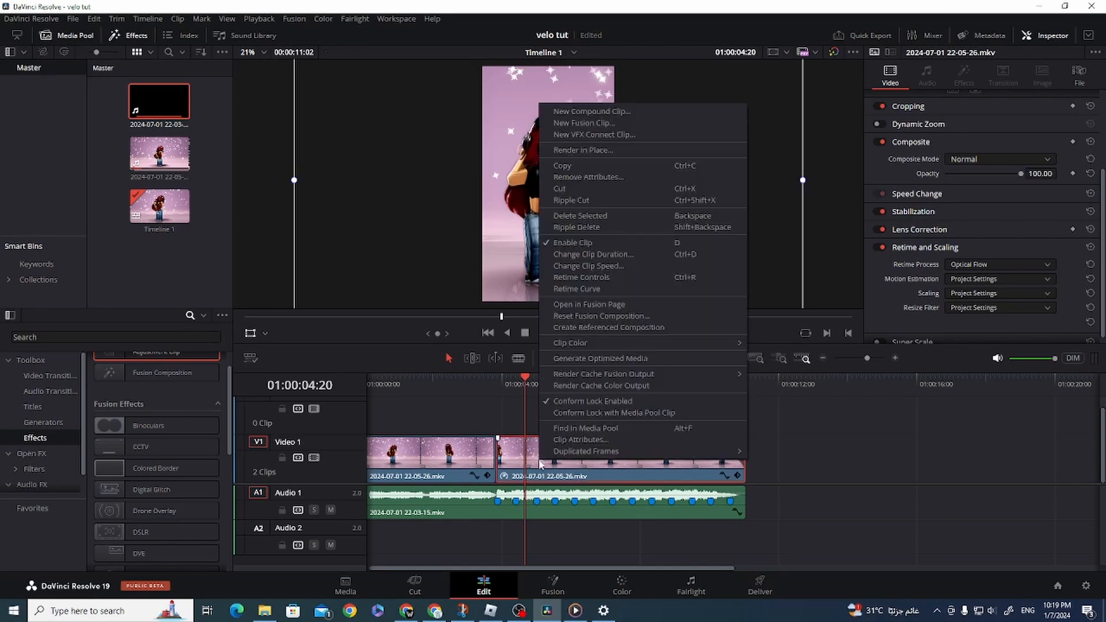
pyautogui.click(579, 289)
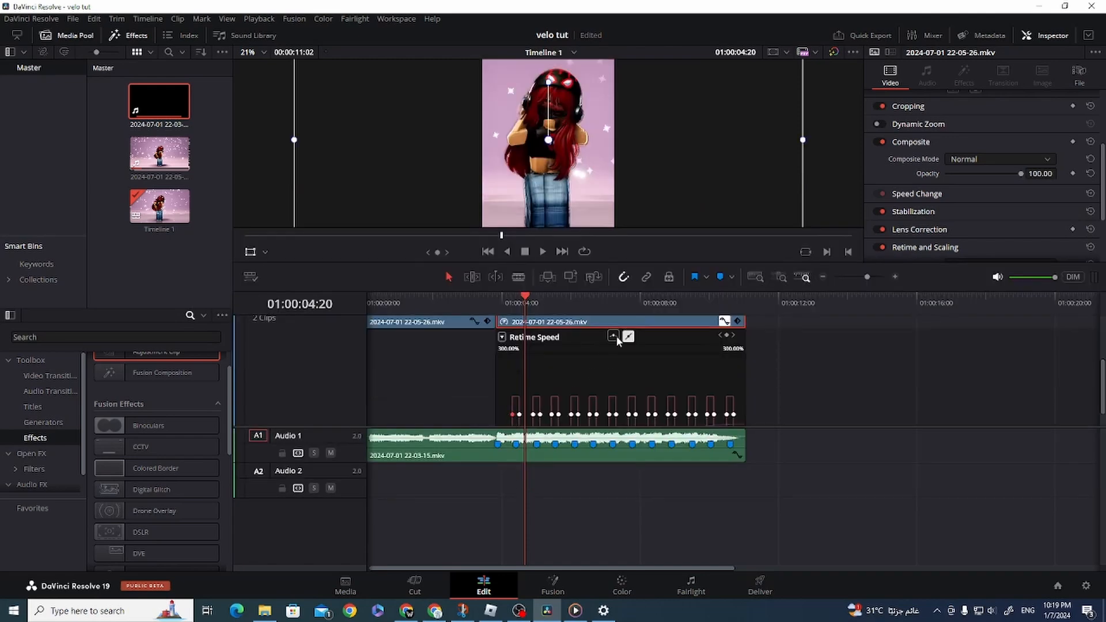
# Step: Smooth the speed keyframes of the first three peaks on the Retime Speed curve with the Bezier option
pyautogui.click(614, 338)
pyautogui.click(520, 414)
pyautogui.click(615, 339)
pyautogui.click(533, 415)
pyautogui.click(612, 340)
pyautogui.click(540, 416)
pyautogui.click(552, 414)
pyautogui.click(613, 340)
pyautogui.click(558, 414)
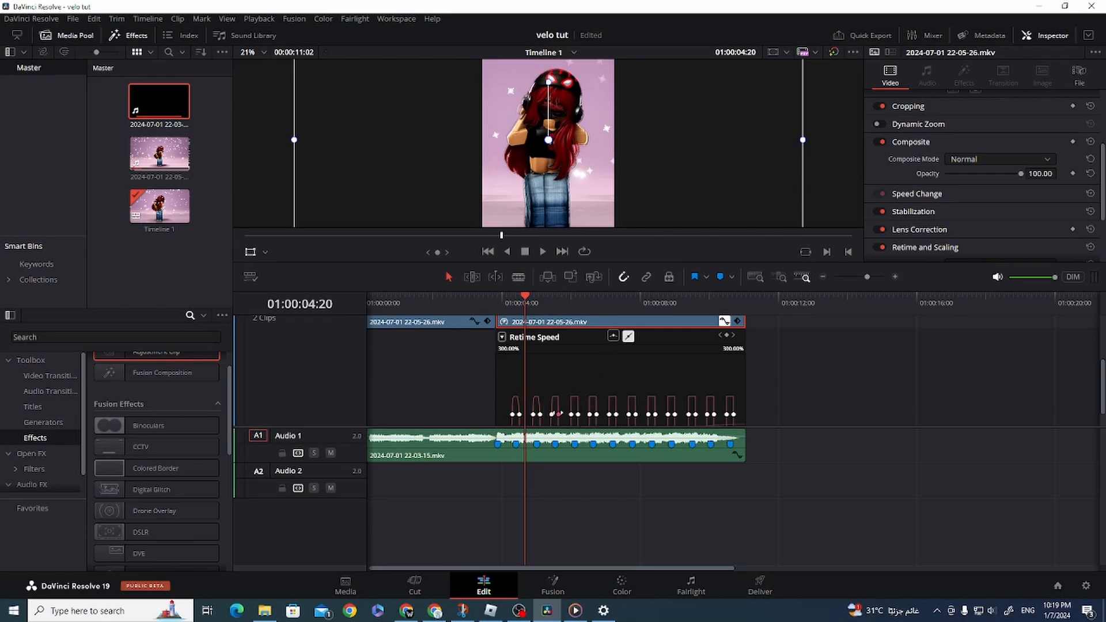
# Step: Smooth all the remaining speed keyframes on the Retime Speed curve, through the last peak
pyautogui.click(614, 336)
pyautogui.click(572, 415)
pyautogui.click(613, 338)
pyautogui.click(578, 415)
pyautogui.click(613, 338)
pyautogui.click(590, 415)
pyautogui.click(613, 337)
pyautogui.click(616, 415)
pyautogui.click(614, 336)
pyautogui.click(648, 414)
pyautogui.click(614, 336)
pyautogui.click(674, 414)
pyautogui.click(614, 337)
pyautogui.click(689, 414)
pyautogui.click(714, 414)
pyautogui.click(613, 337)
pyautogui.click(726, 415)
pyautogui.click(614, 337)
pyautogui.click(734, 414)
pyautogui.click(614, 337)
pyautogui.scroll(-1, 616, 399)
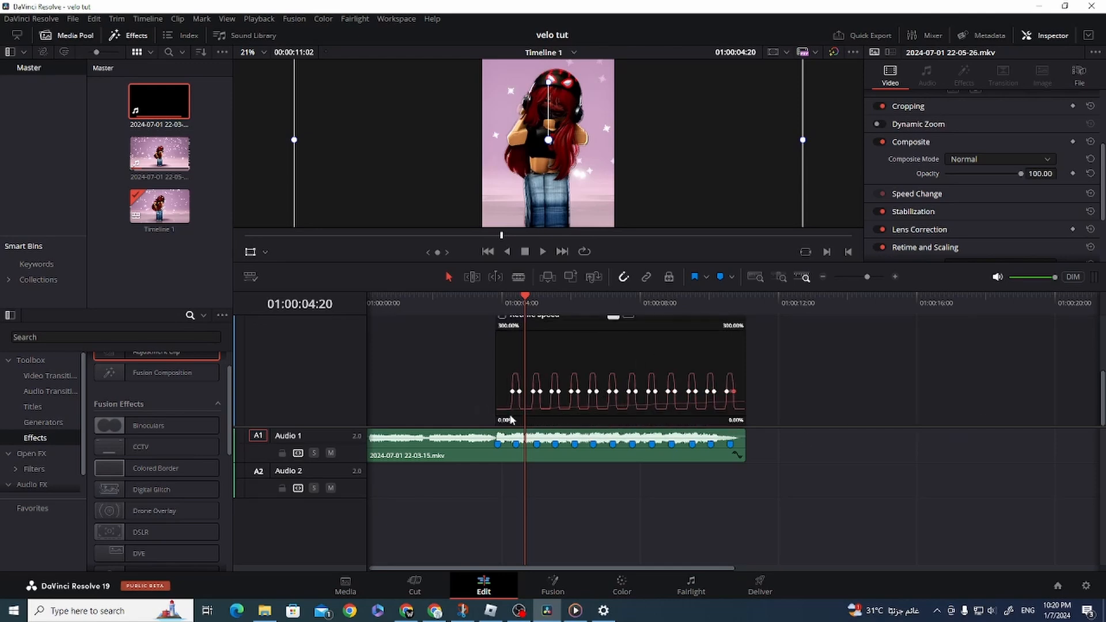
# Step: Play back the smoothed clip from its start and close its retime curve
pyautogui.click(493, 298)
pyautogui.press('space')
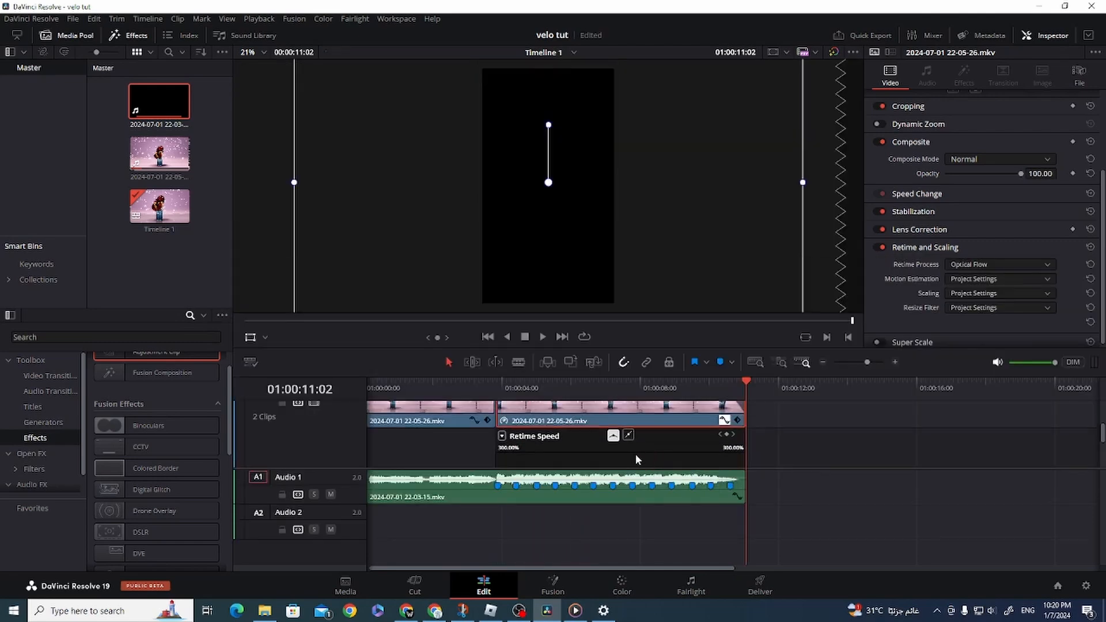
pyautogui.scroll(1, 636, 459)
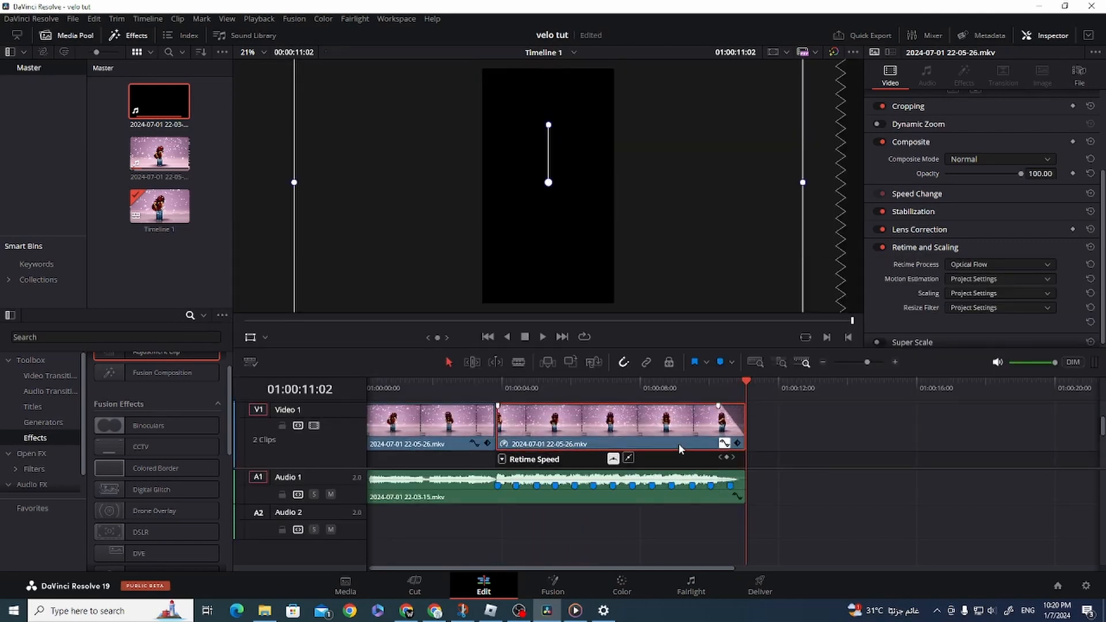
pyautogui.rightClick(611, 459)
pyautogui.click(645, 285)
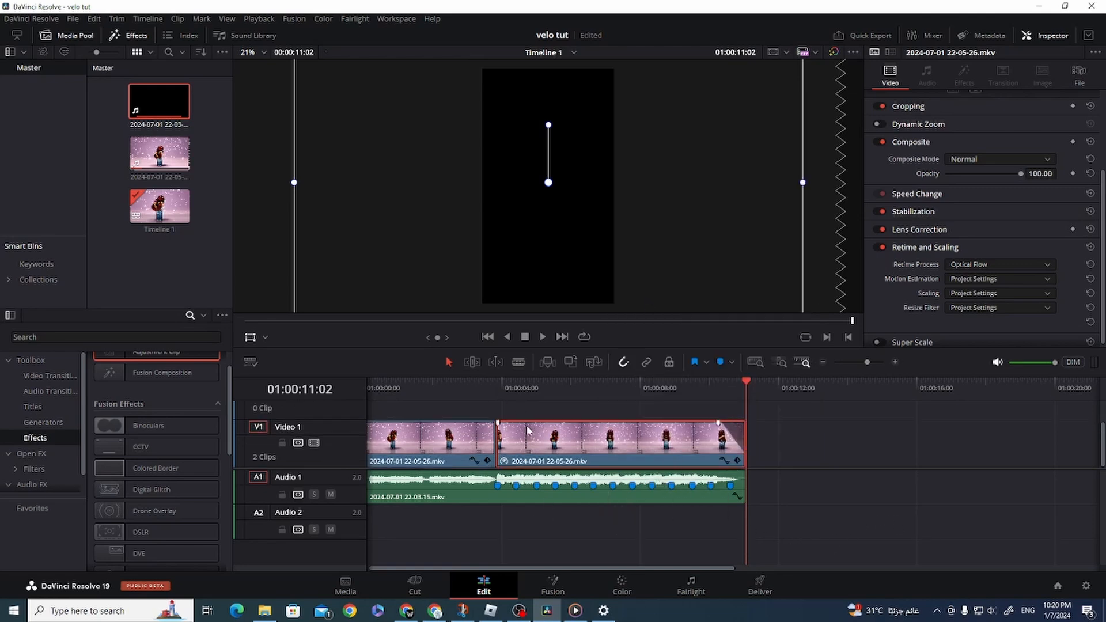
# Step: Place an Adjustment Clip on a track above the video from the timeline start and extend it to the clips' end
pyautogui.click(528, 386)
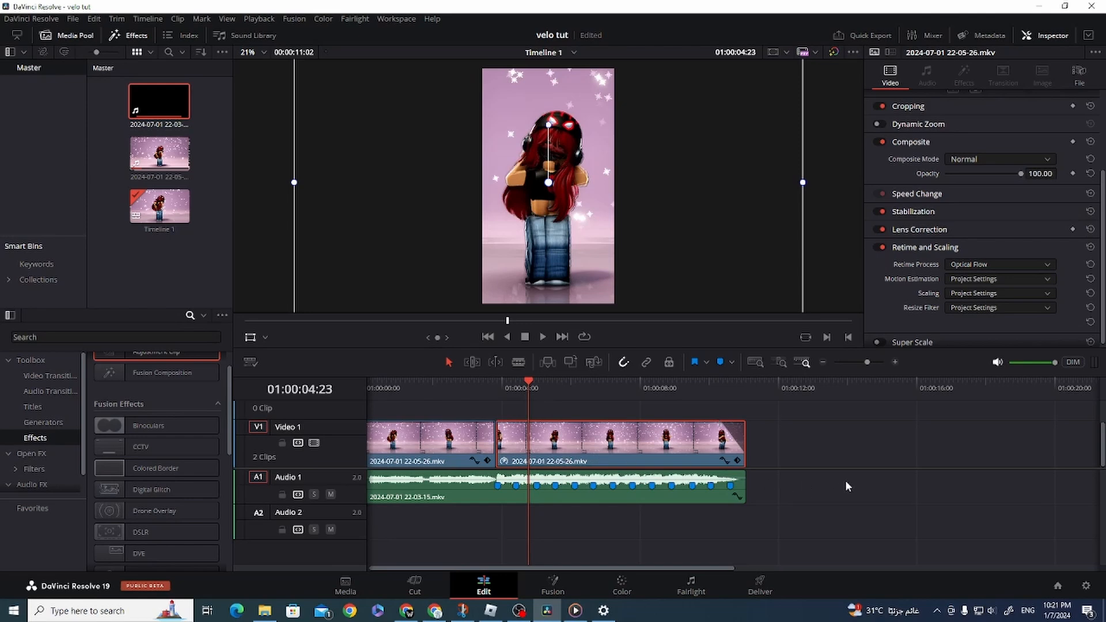
pyautogui.scroll(1, 156, 455)
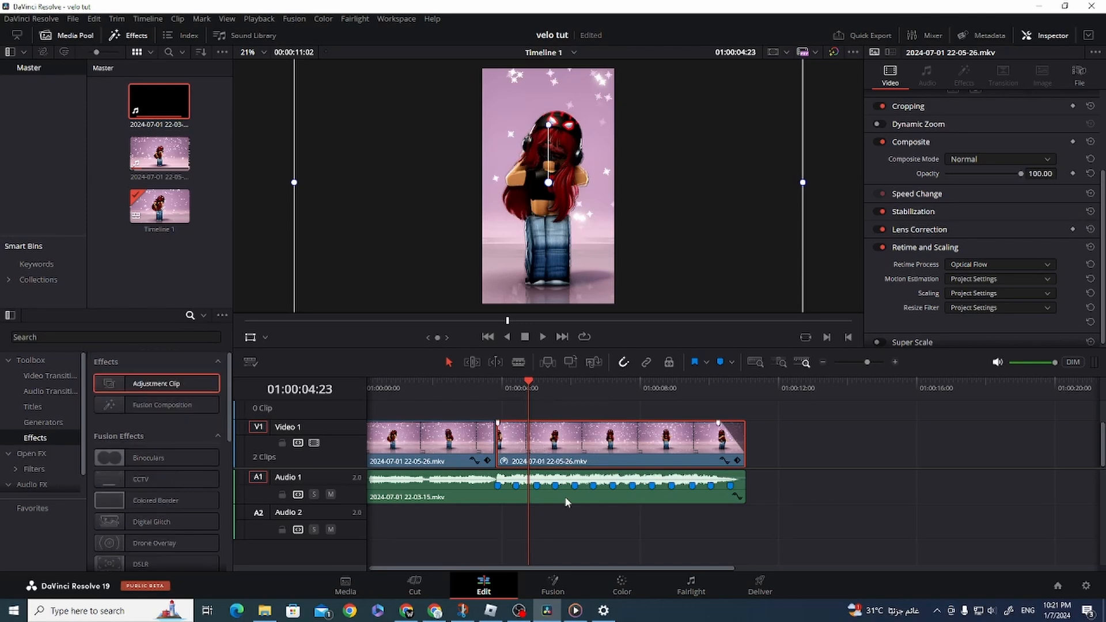
pyautogui.moveTo(140, 383); pyautogui.dragTo(296, 411)
pyautogui.moveTo(702, 416); pyautogui.dragTo(749, 416)
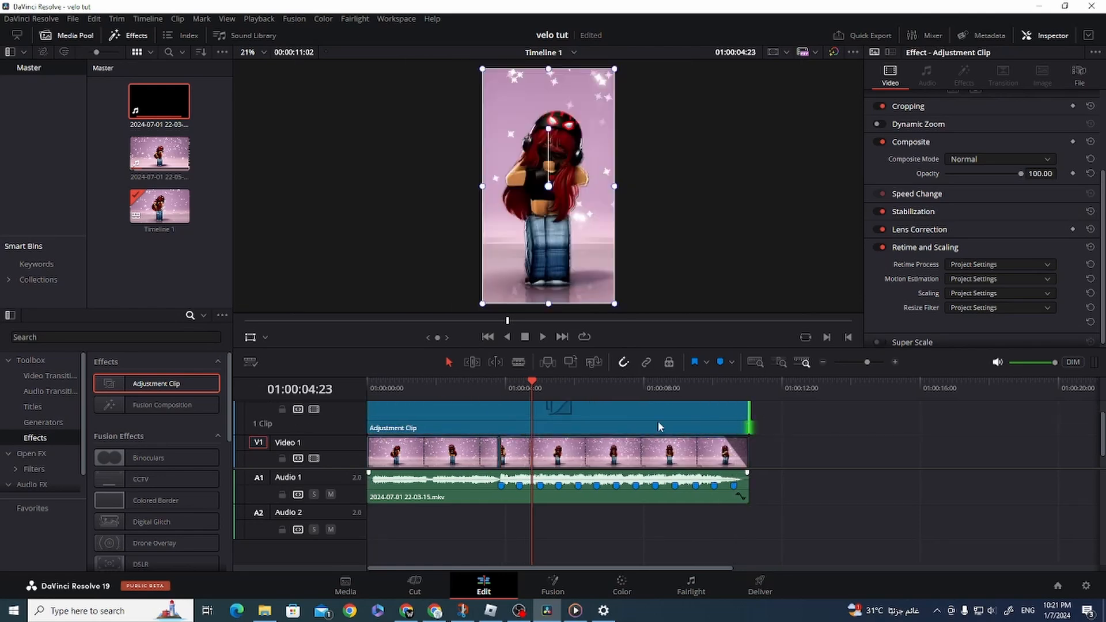
pyautogui.click(584, 425)
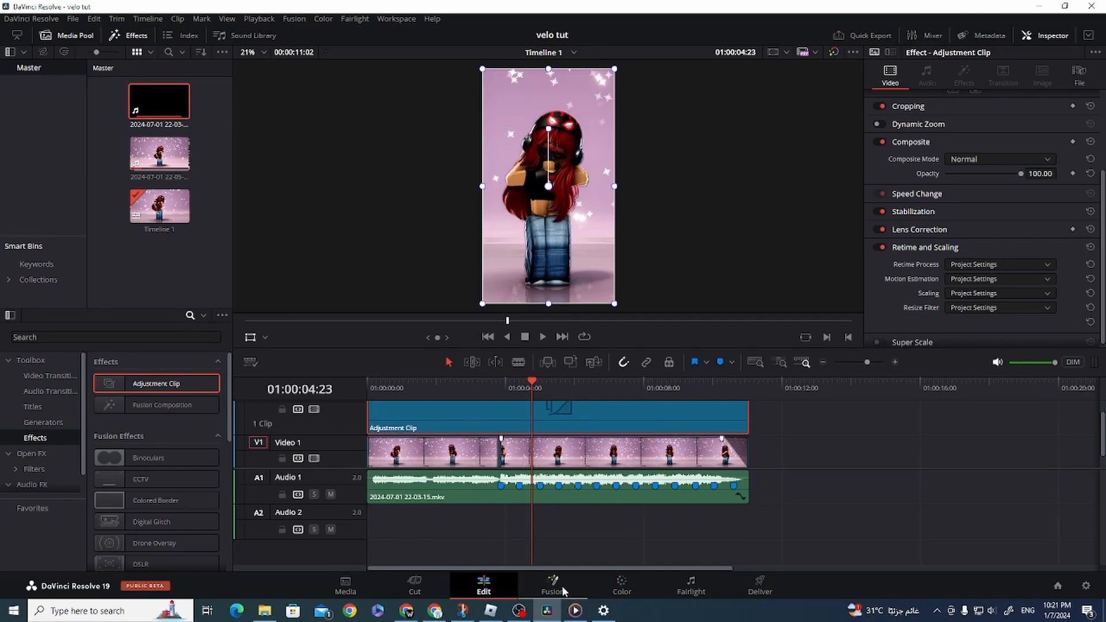
# Step: Add a Camera Shake node between MediaIn1 and MediaOut1 in the adjustment clip's Fusion composition
pyautogui.click(554, 586)
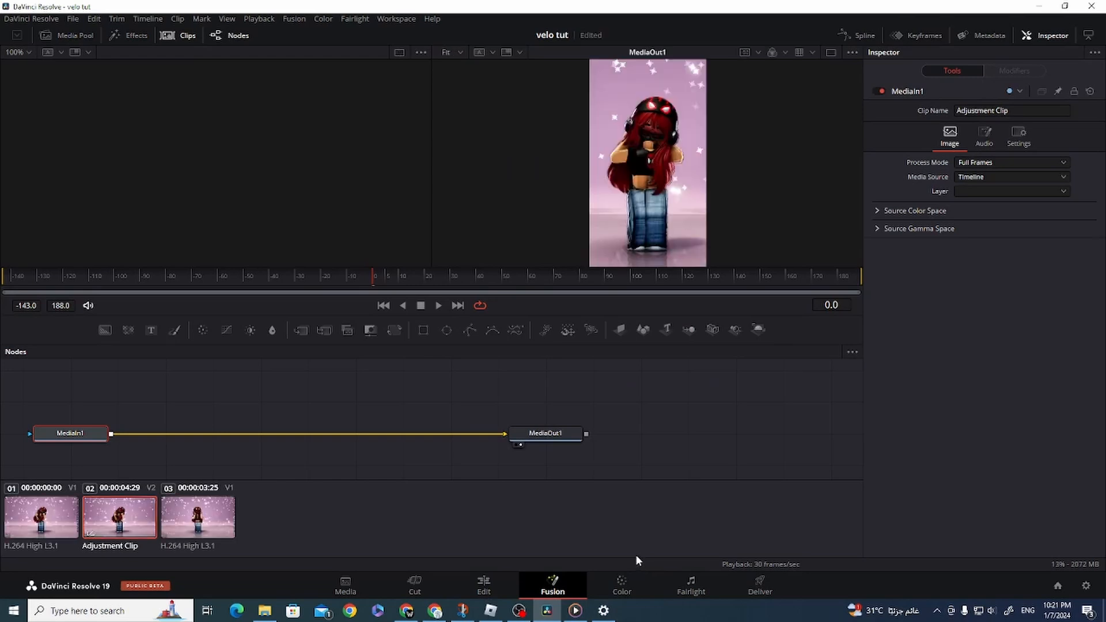
pyautogui.hotkey('shift', 'space')
pyautogui.write('Directional Blur')
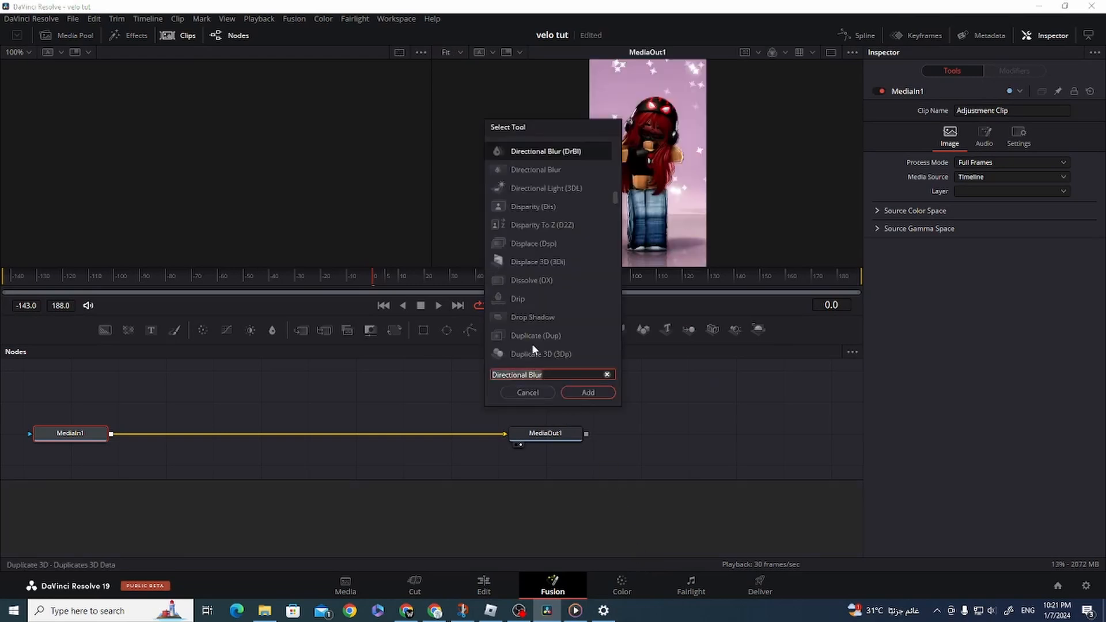
pyautogui.write('camer')
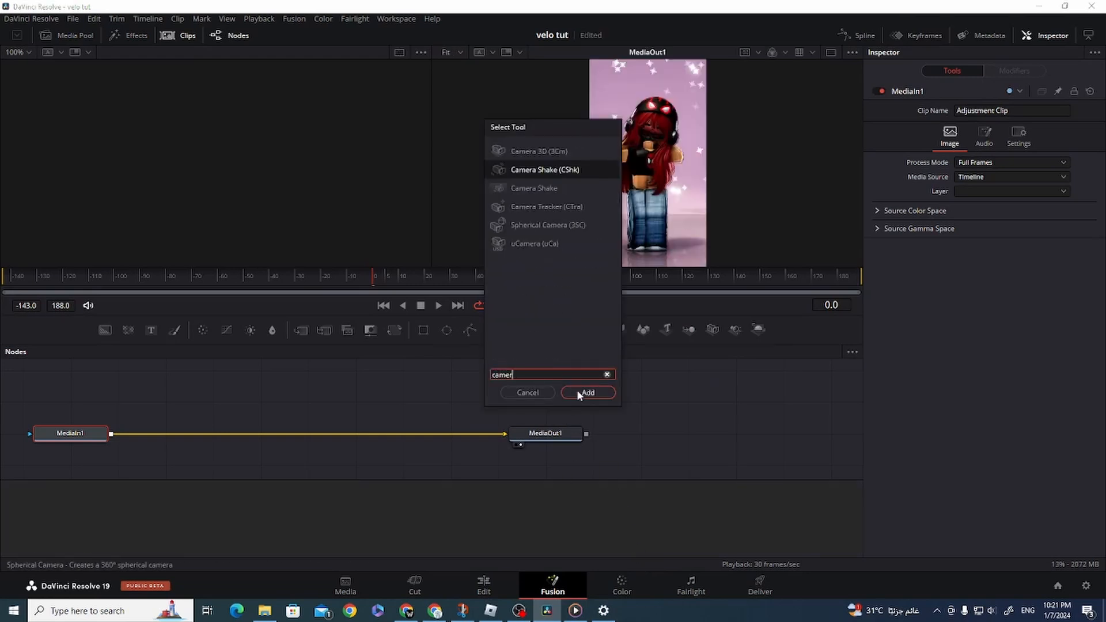
pyautogui.click(579, 393)
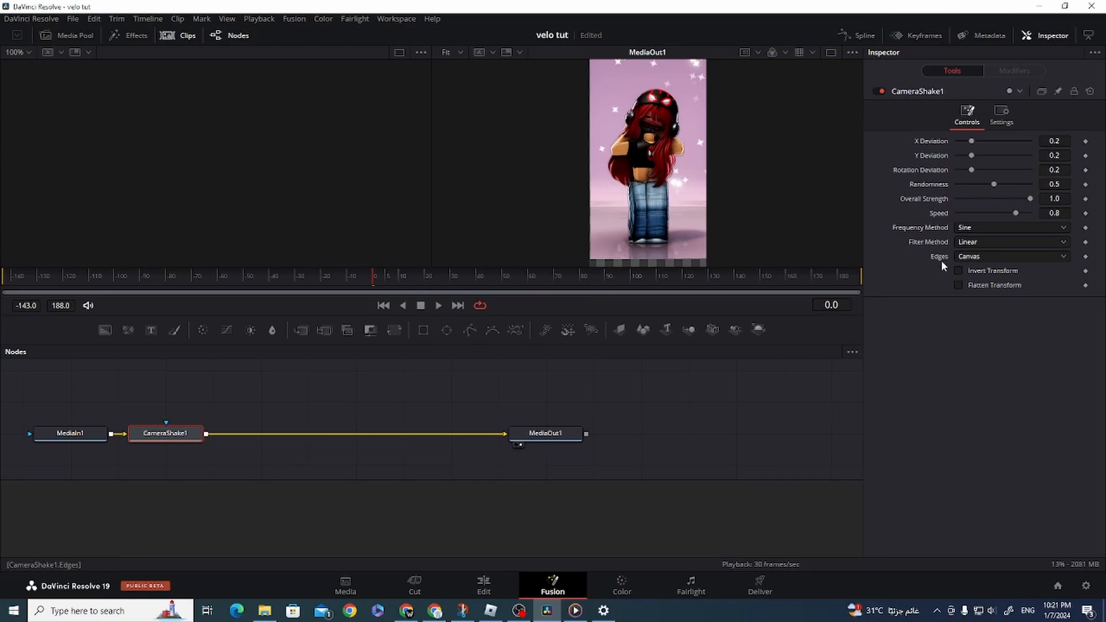
# Step: Set the Camera Shake edges to Mirror, the overall strength to about 0.079 and the speed to about 0.039
pyautogui.click(963, 255)
pyautogui.click(969, 310)
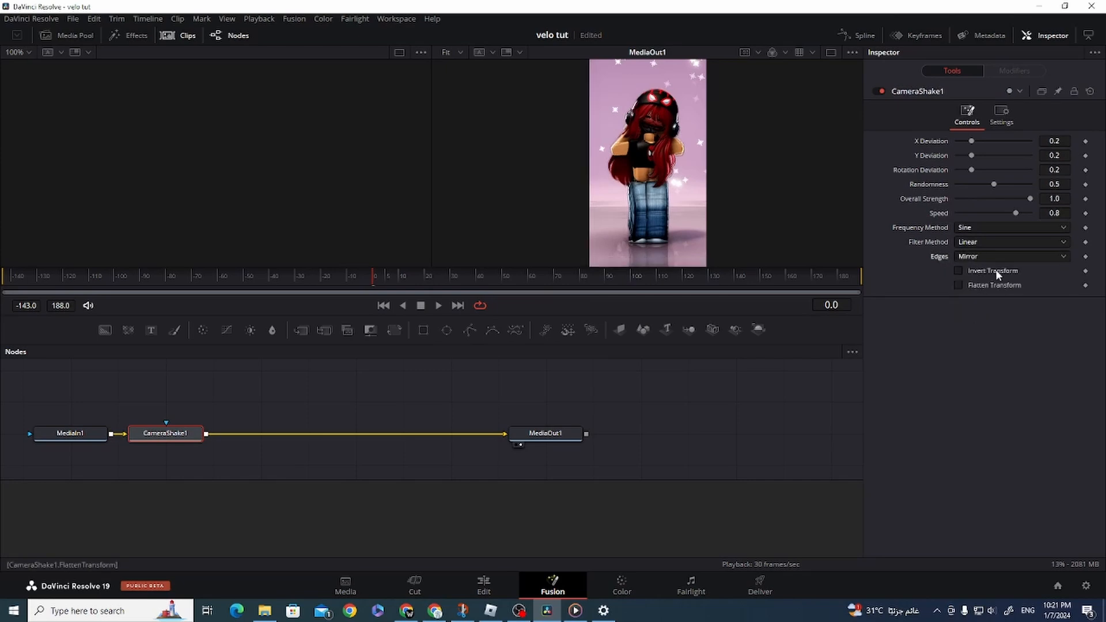
pyautogui.moveTo(1015, 213); pyautogui.dragTo(942, 214)
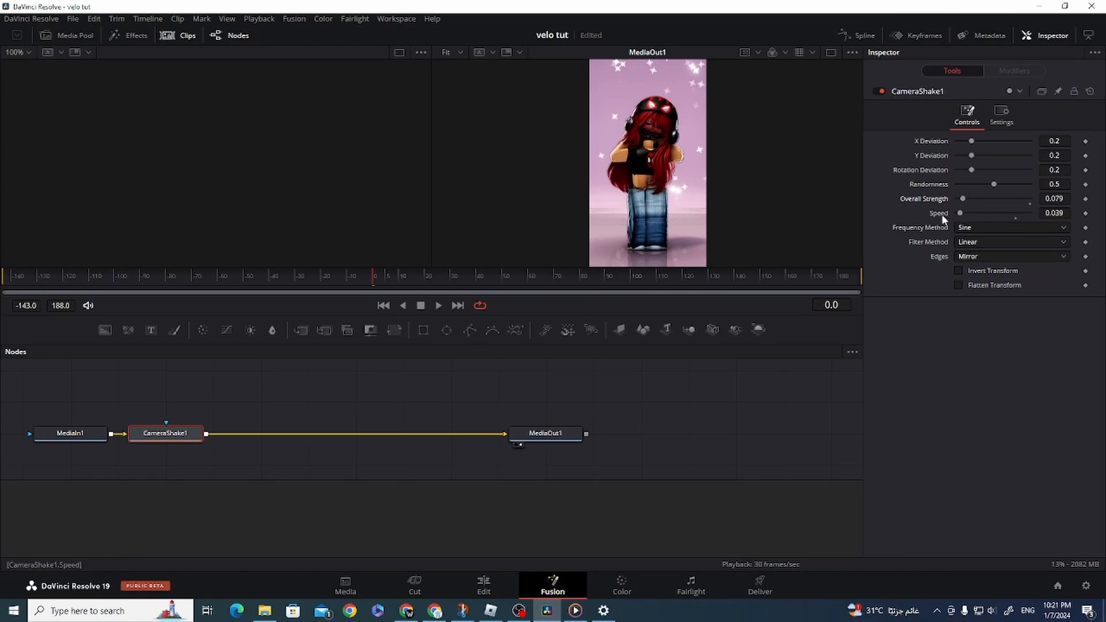
# Step: Return to the edit timeline and play it from the start to check the camera shake
pyautogui.press('space')
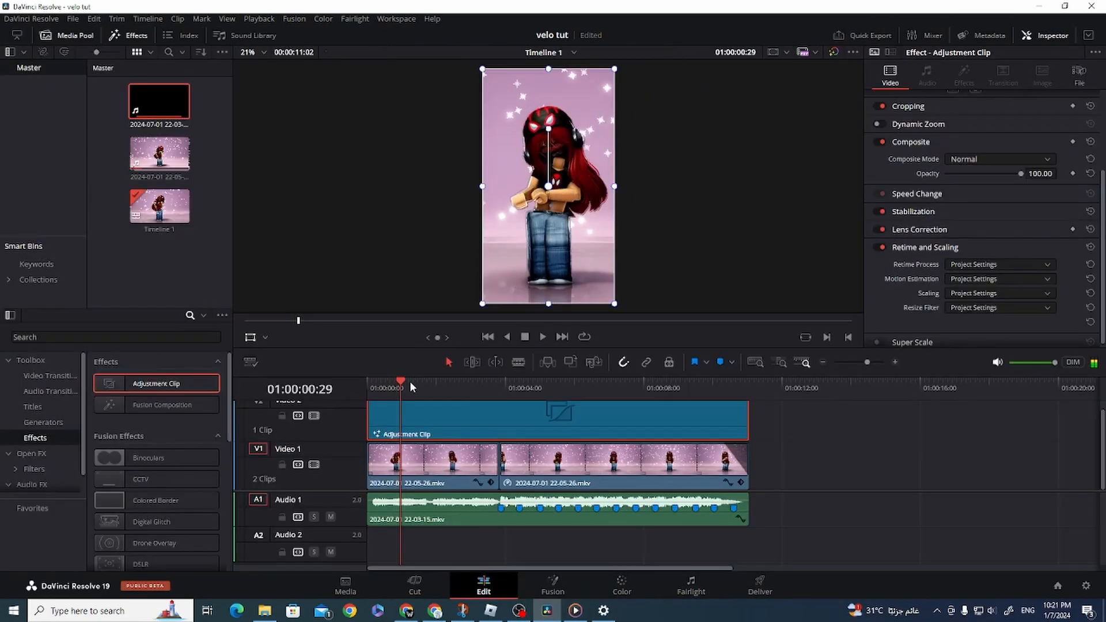
pyautogui.press('Home')
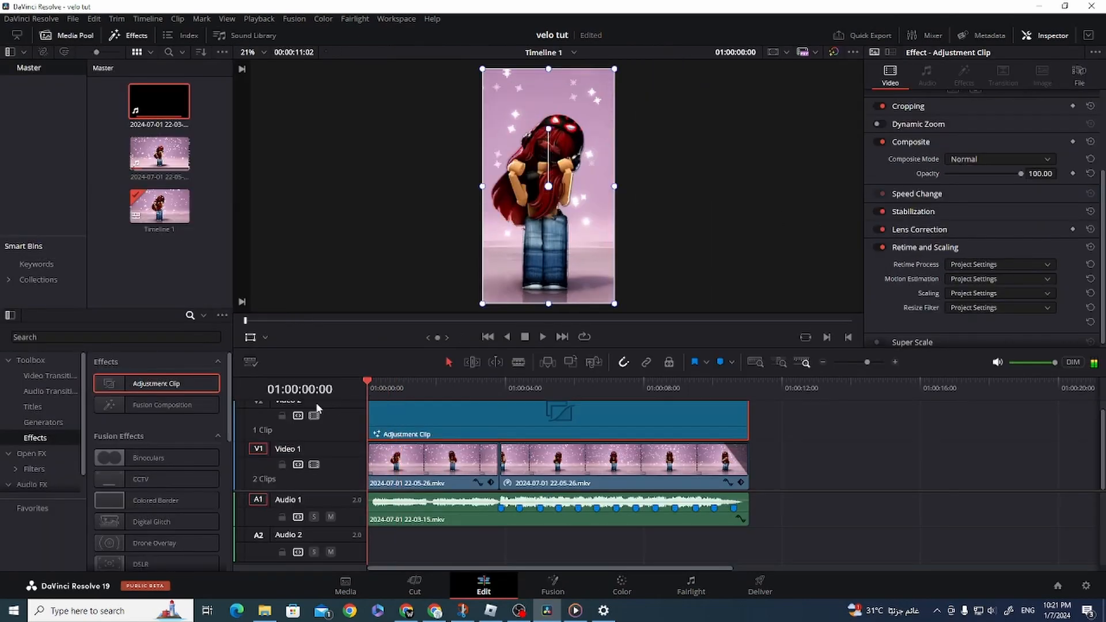
pyautogui.press('space')
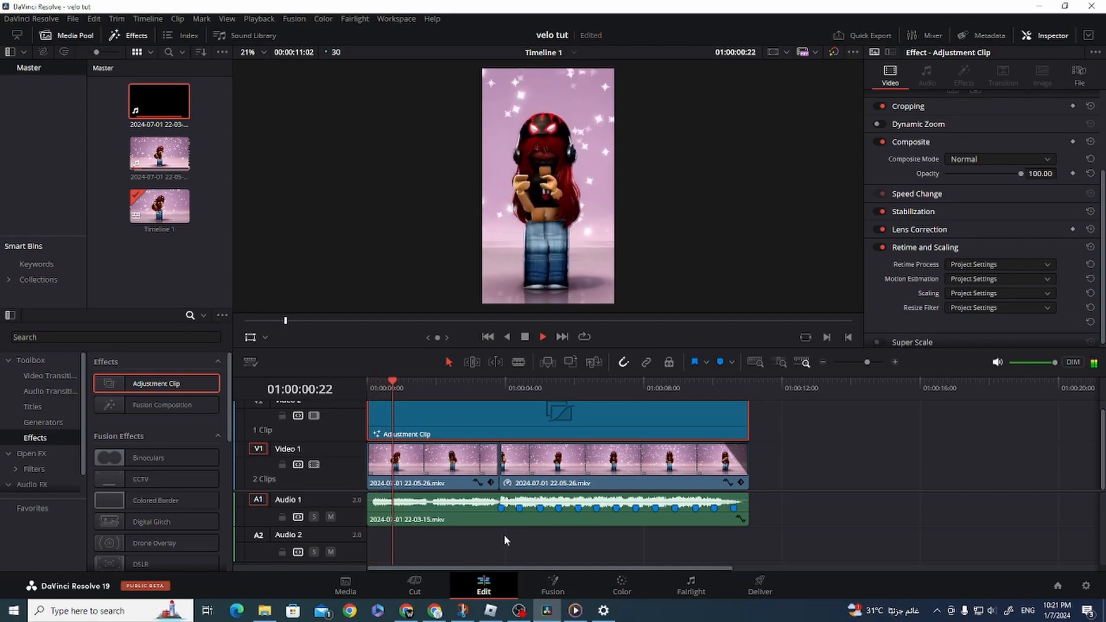
pyautogui.press('space')
# Step: Add short fade-ins to the start of the first video clip and the music clip, and play back from the beginning
pyautogui.moveTo(369, 445); pyautogui.dragTo(386, 449)
pyautogui.moveTo(369, 495); pyautogui.dragTo(383, 496)
pyautogui.press('Home')
pyautogui.press('space')
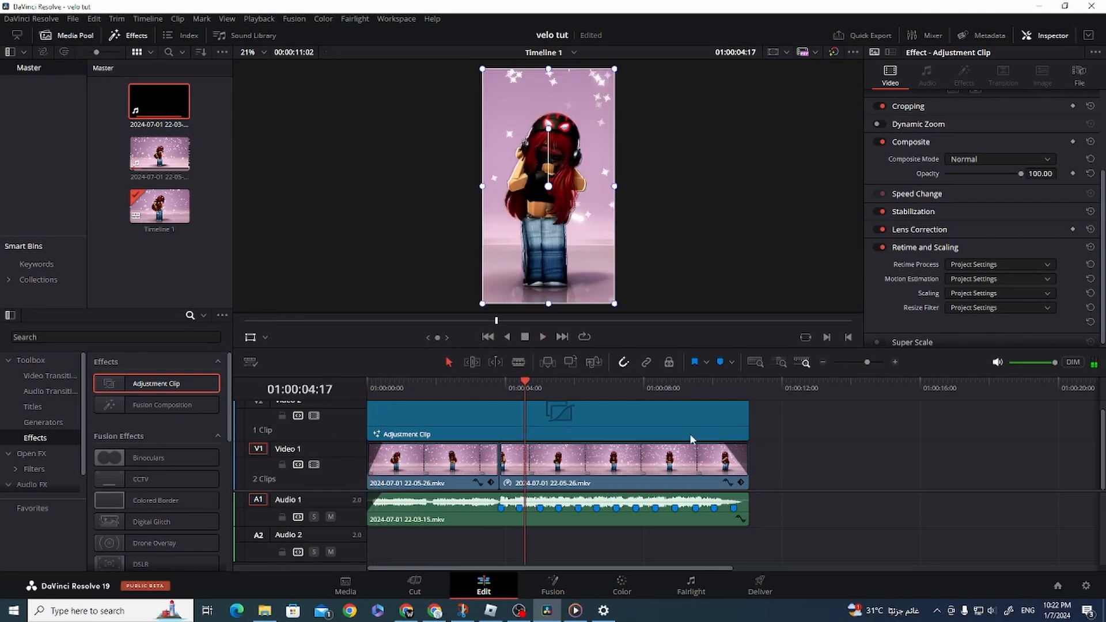
# Step: Add Transform keyframes to the adjustment clip at 01:00:03:14, shortly before the first beat marker
pyautogui.click(481, 382)
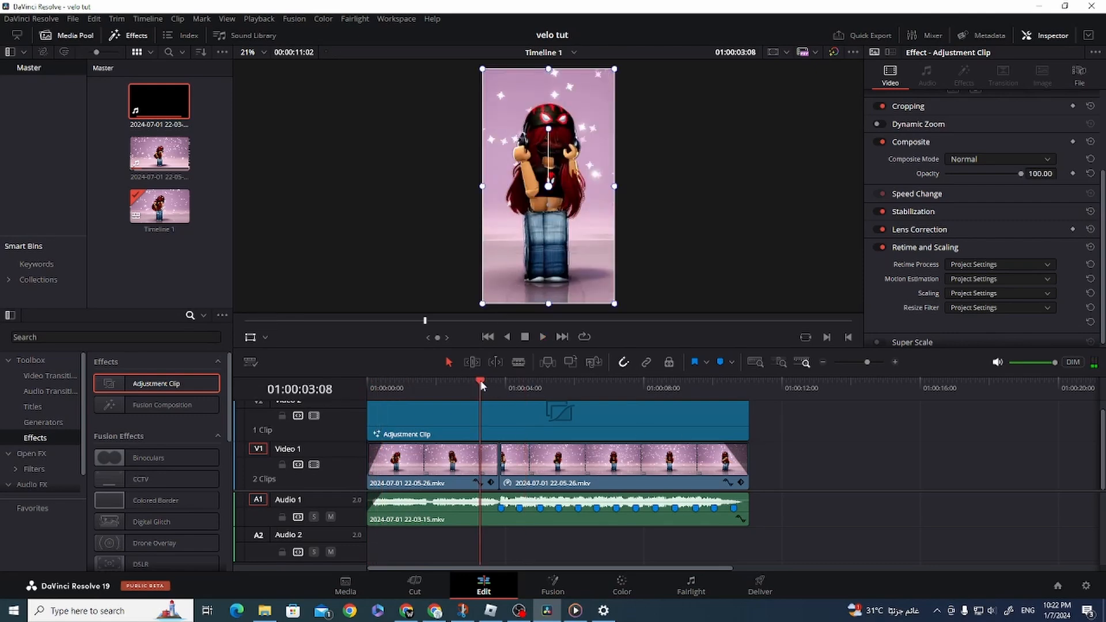
pyautogui.click(482, 470)
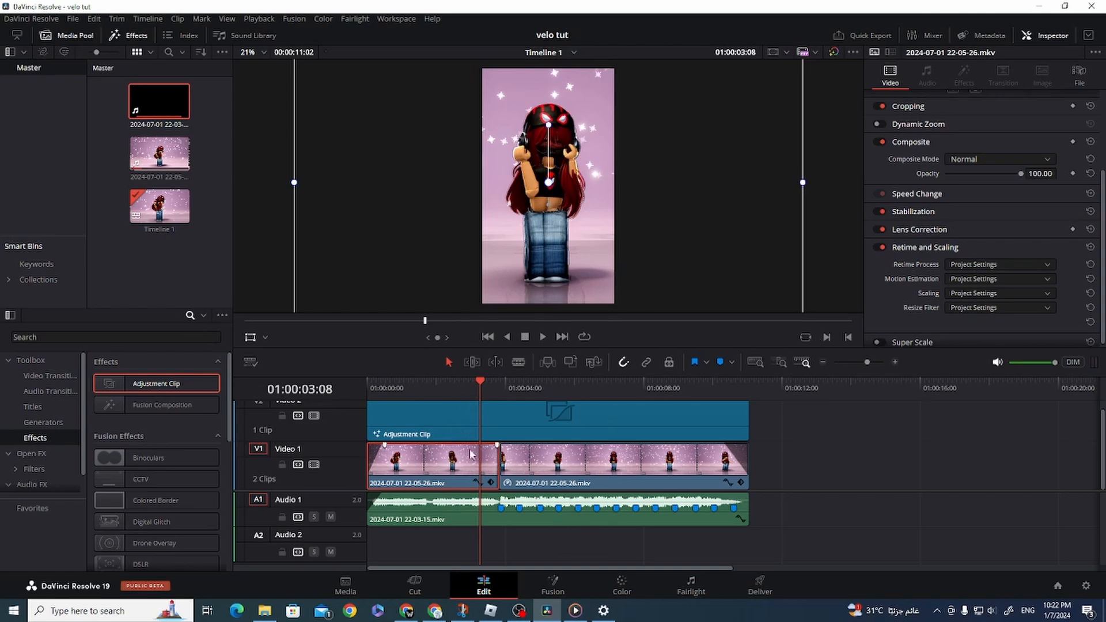
pyautogui.click(471, 432)
pyautogui.press('space')
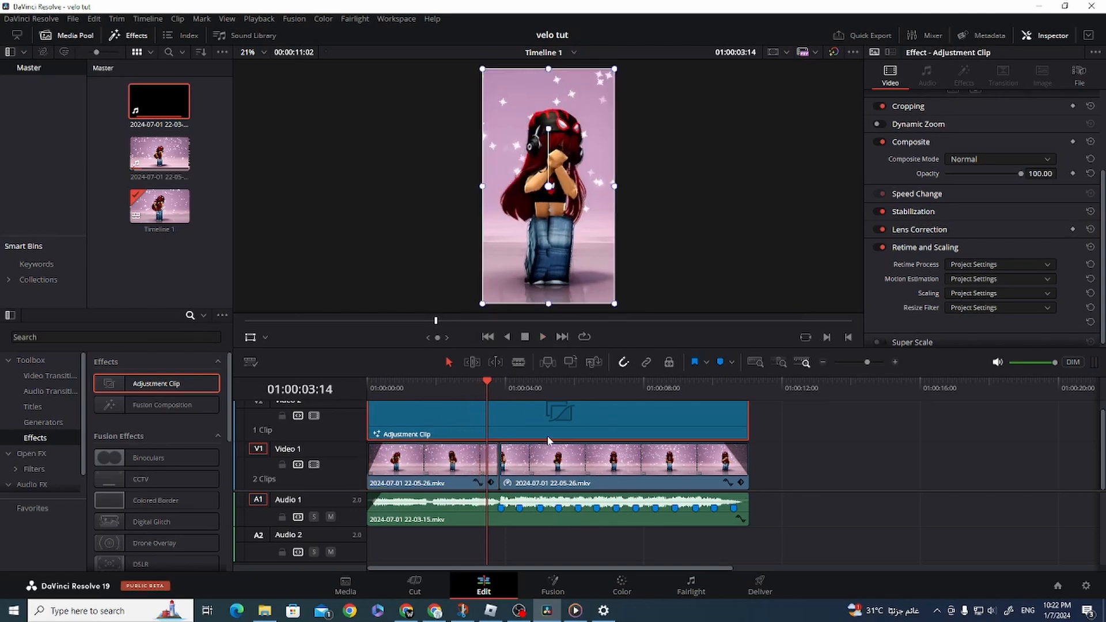
pyautogui.scroll(3, 1026, 167)
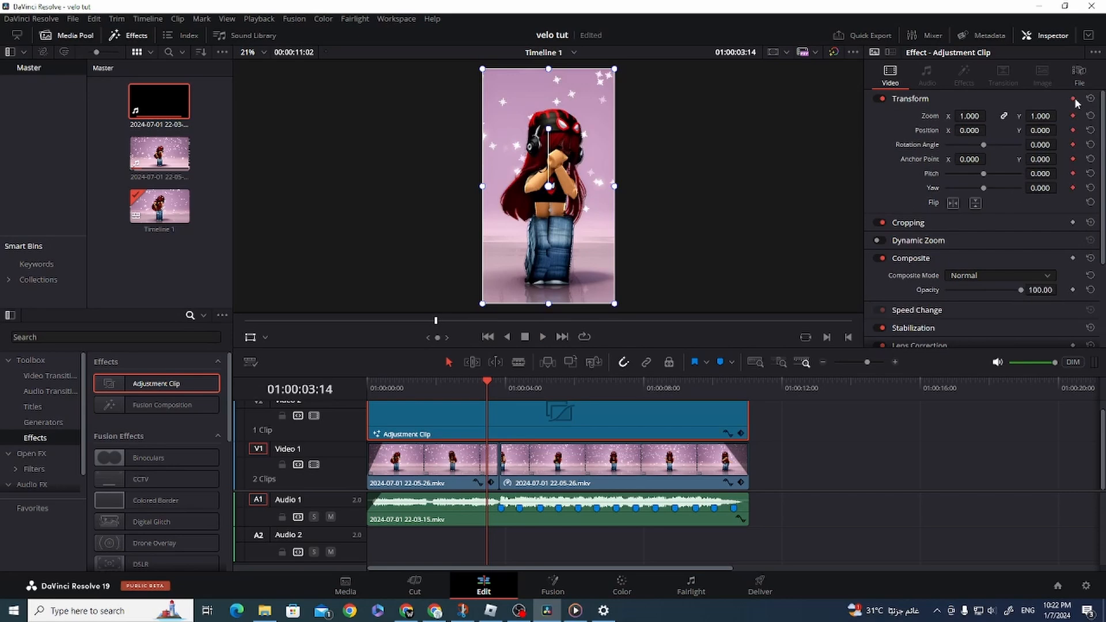
# Step: Add Transform keyframes to the adjustment clip at 01:00:03:22 and 01:00:04:01, and change the zoom at 01:00:03:22
pyautogui.press('space')
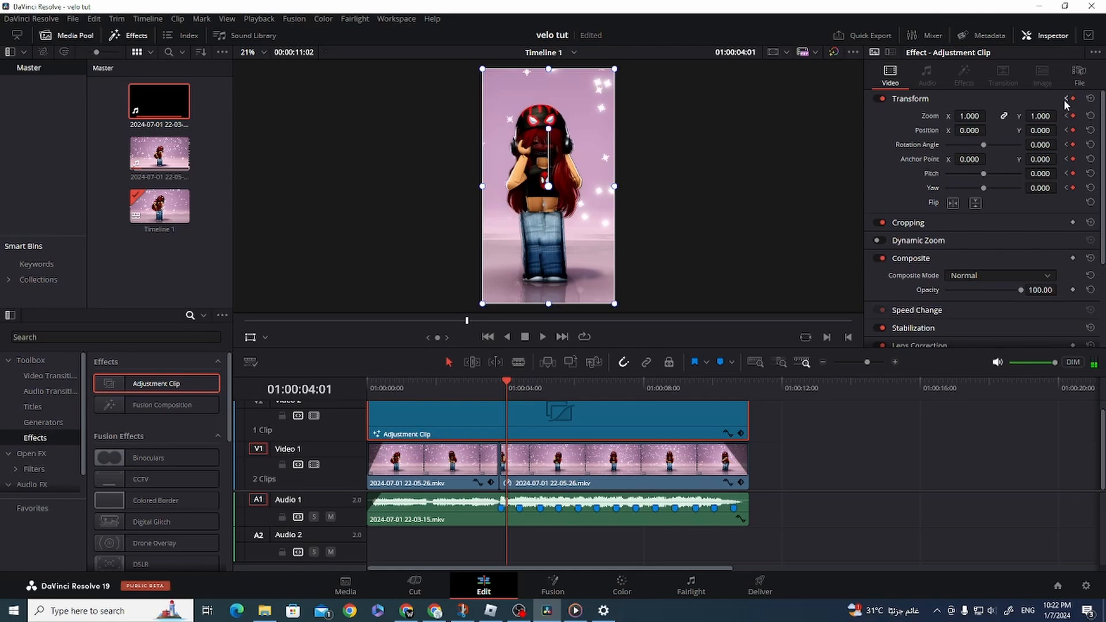
pyautogui.click(1066, 99)
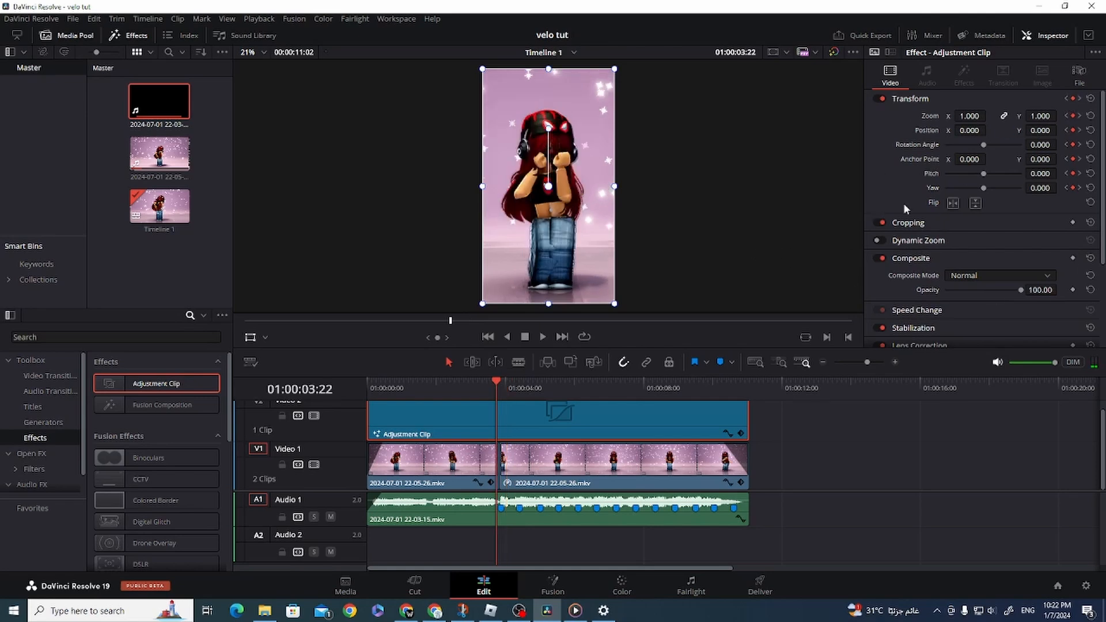
pyautogui.moveTo(970, 115); pyautogui.dragTo(918, 116)
# Step: Play back the section around the first beat marker to check the zoom animation
pyautogui.click(472, 380)
pyautogui.press('space')
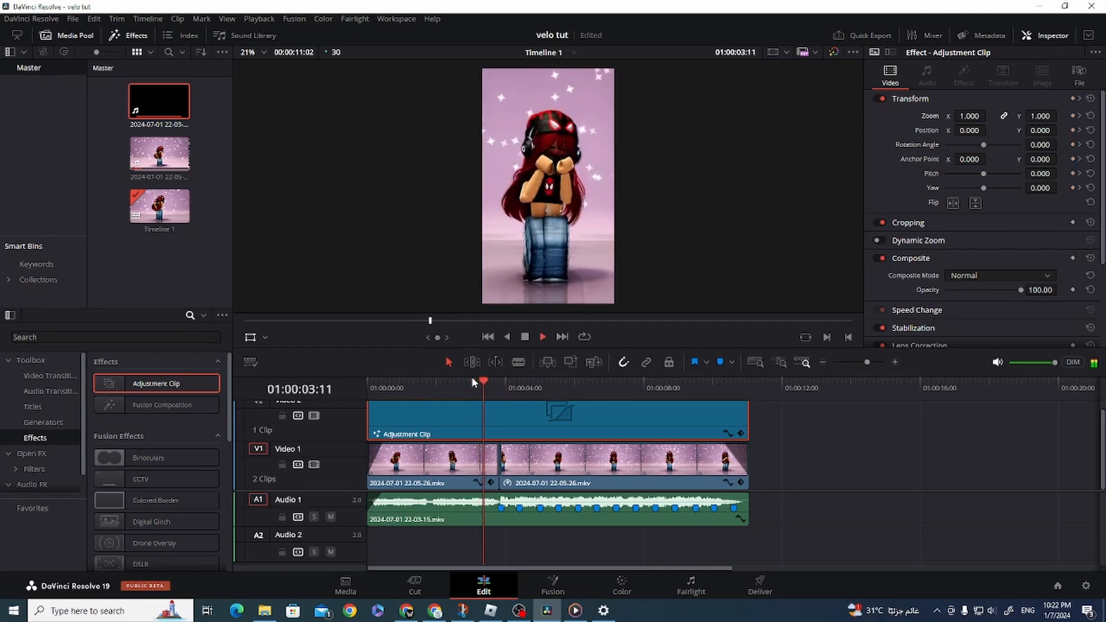
pyautogui.press('space')
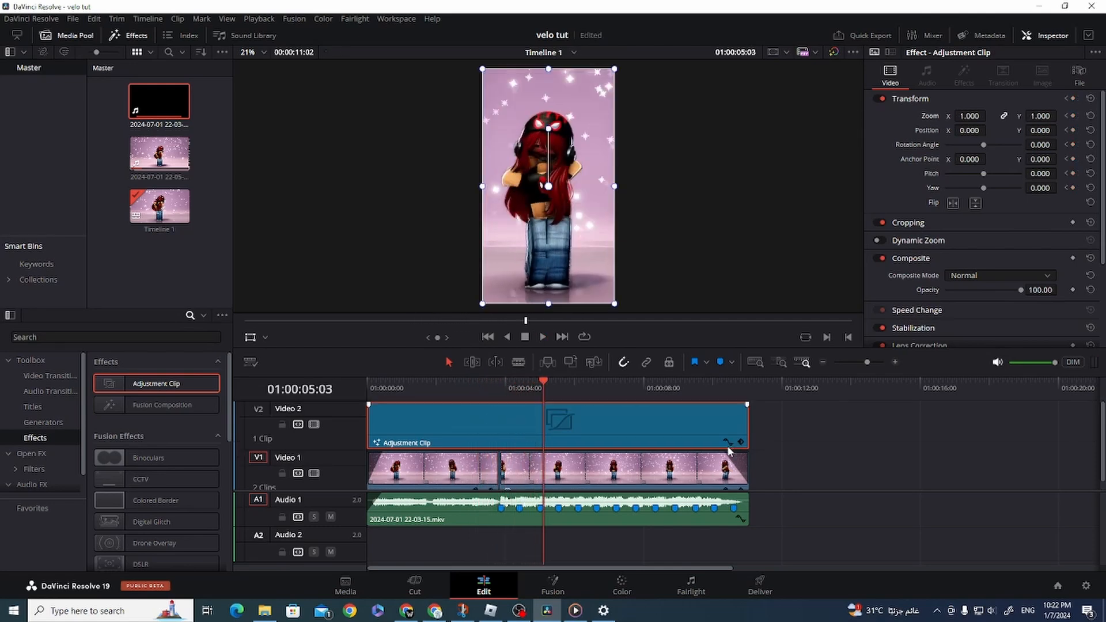
# Step: Show the adjustment clip's Zoom X keyframe curve and give its first keyframe a smooth ease
pyautogui.click(728, 442)
pyautogui.scroll(-5, 659, 463)
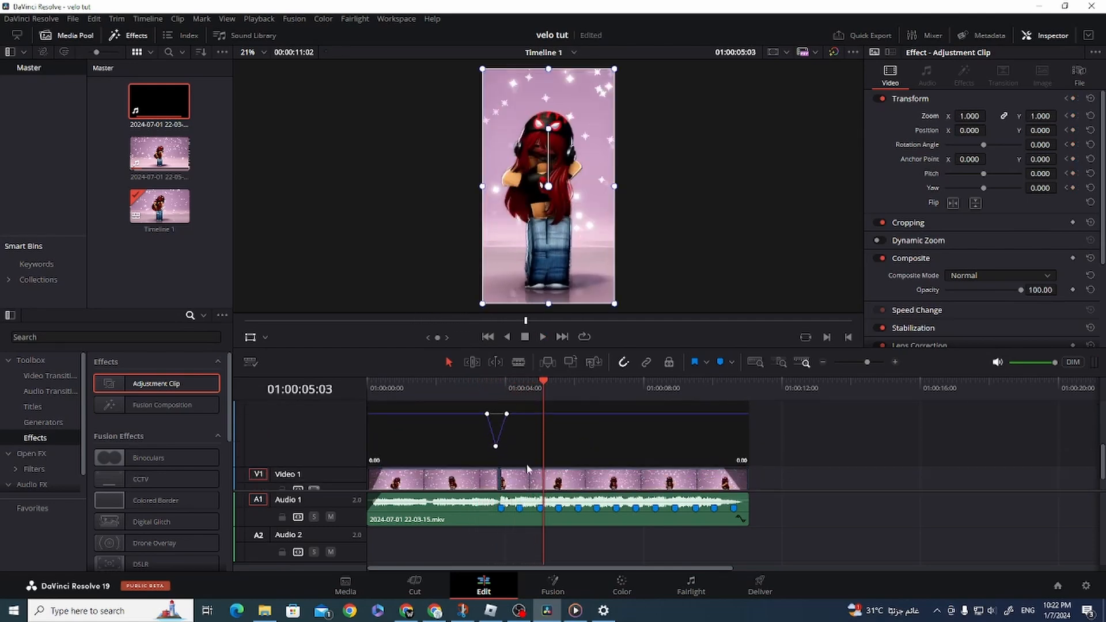
pyautogui.moveTo(496, 452)
pyautogui.mouseDown()
pyautogui.moveTo(497, 428)
pyautogui.moveTo(496, 445)
pyautogui.mouseUp()
pyautogui.scroll(5, 498, 446)
pyautogui.scroll(2, 499, 443)
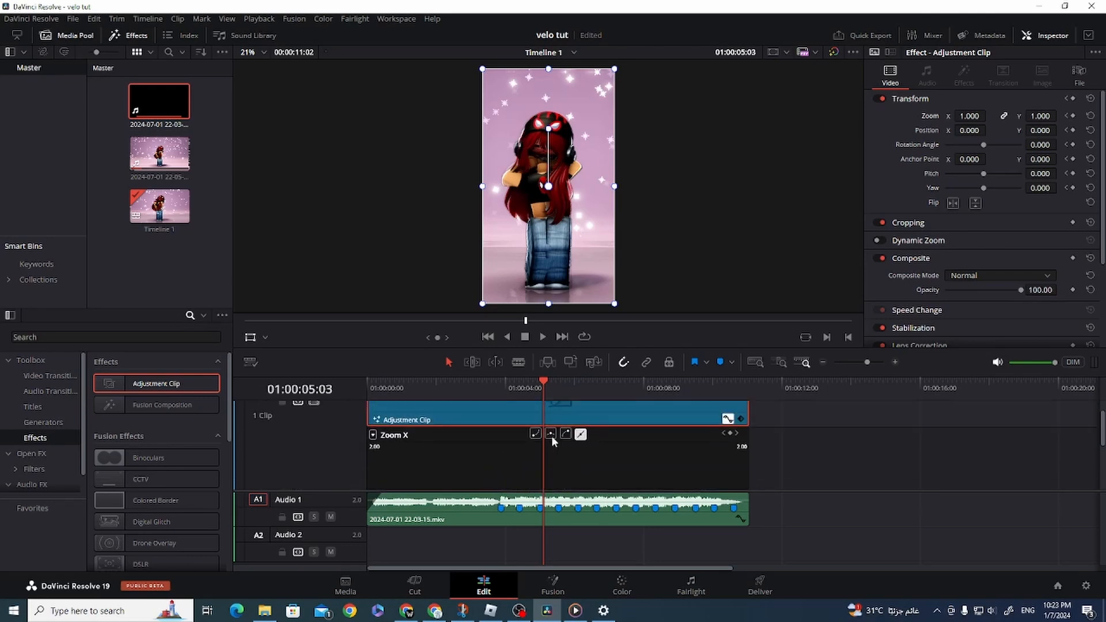
pyautogui.click(551, 435)
pyautogui.scroll(-6, 558, 451)
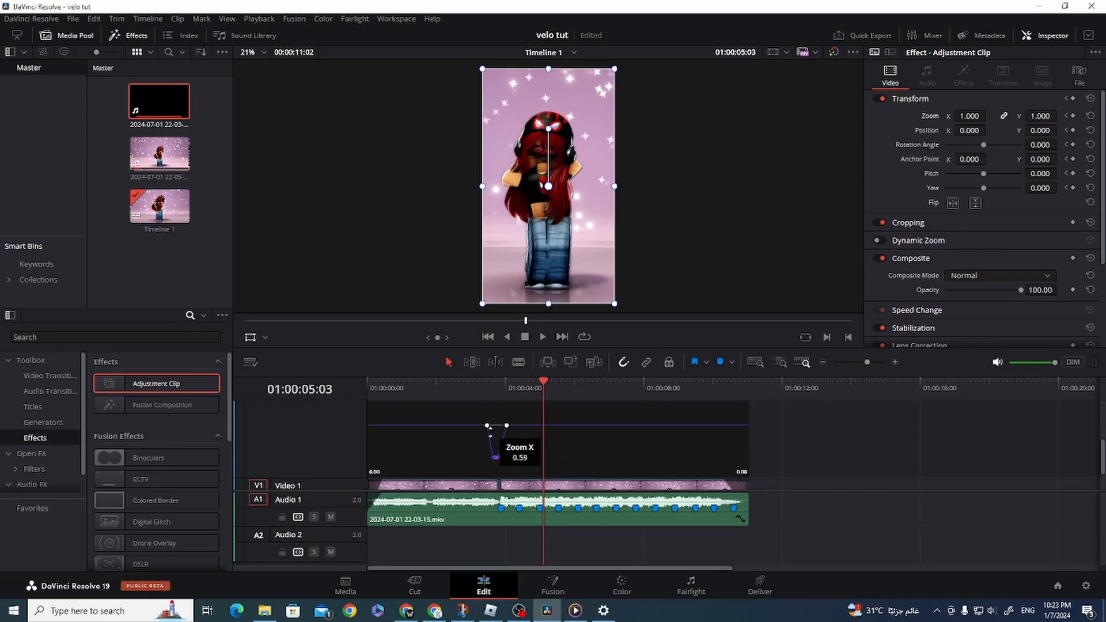
pyautogui.scroll(6, 520, 434)
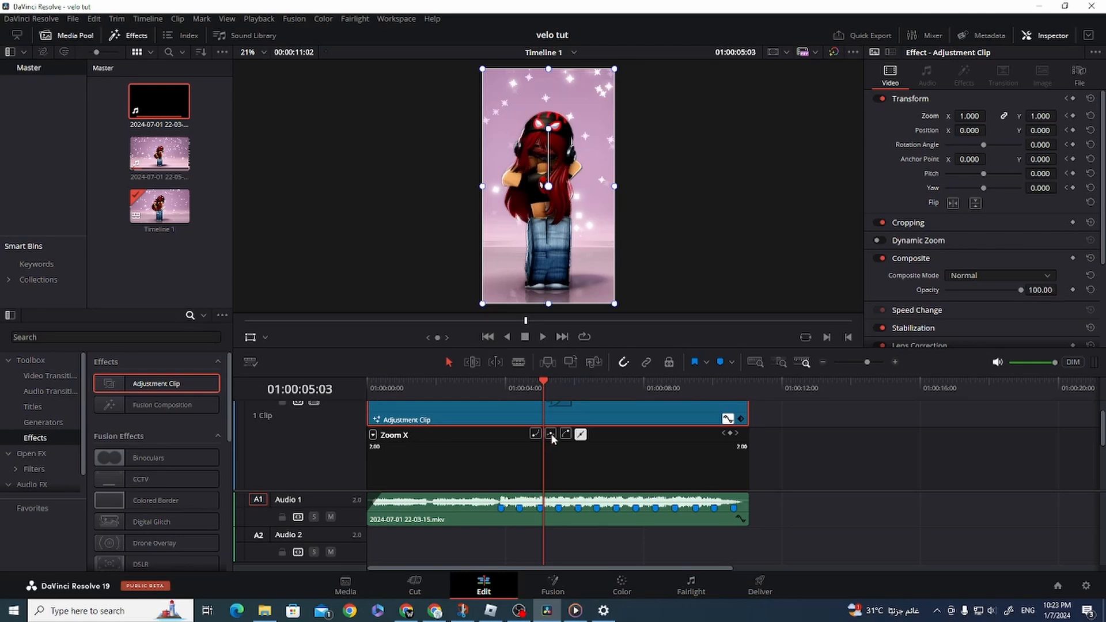
pyautogui.click(537, 433)
pyautogui.scroll(-3, 538, 443)
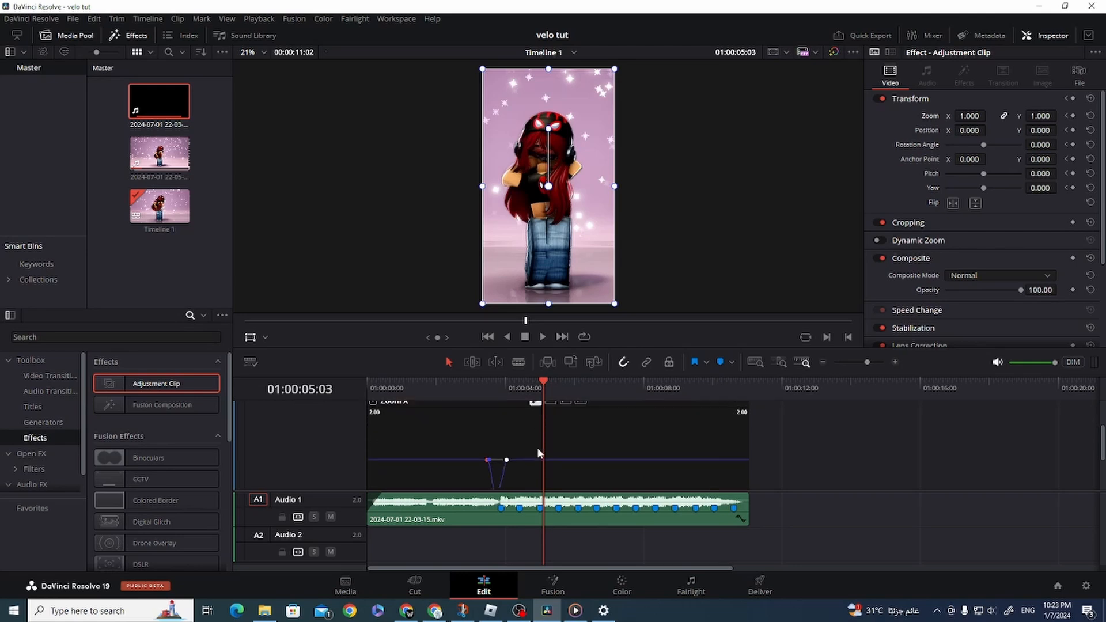
# Step: Ease the last Zoom X keyframe on the adjustment clip's curve and play back the section around the first beat marker
pyautogui.click(507, 460)
pyautogui.scroll(1, 536, 449)
pyautogui.click(566, 410)
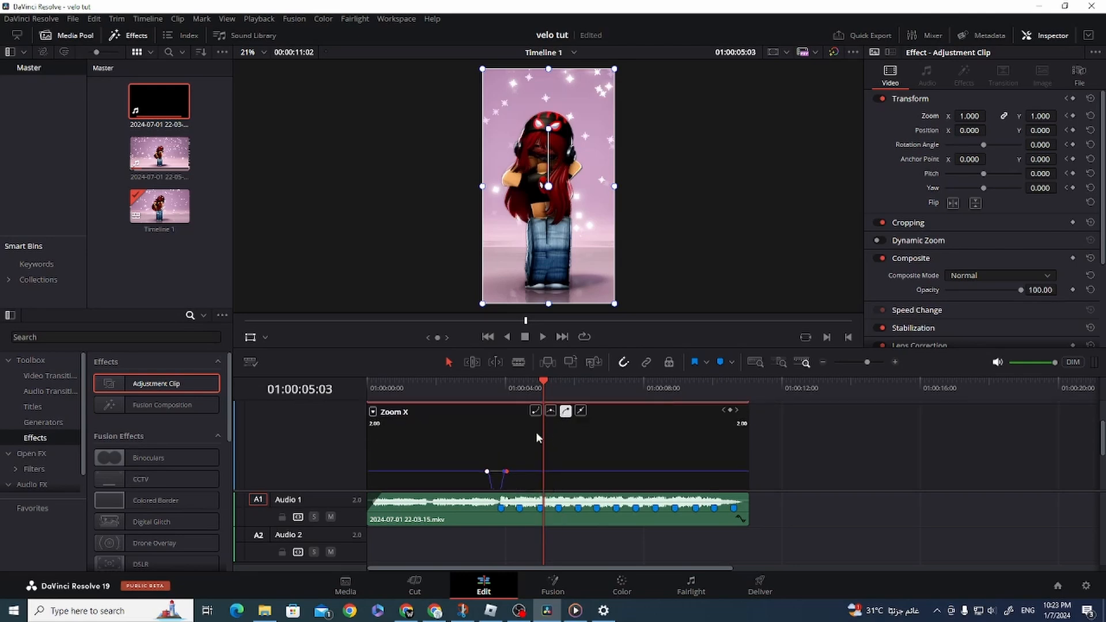
pyautogui.scroll(-1, 535, 437)
pyautogui.click(469, 392)
pyautogui.press('space')
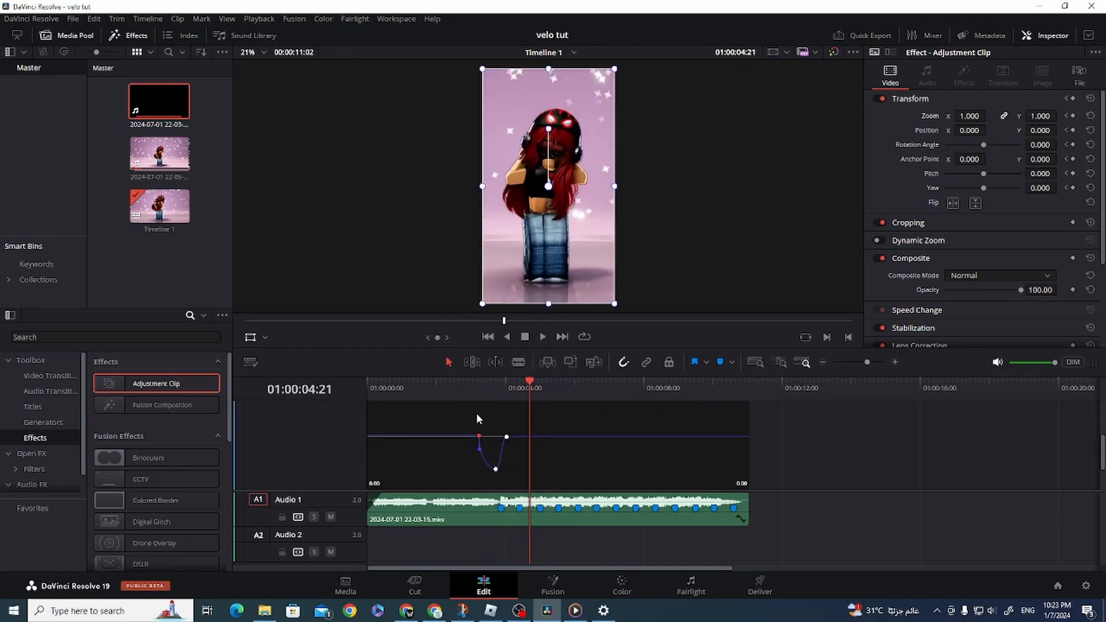
pyautogui.click(469, 390)
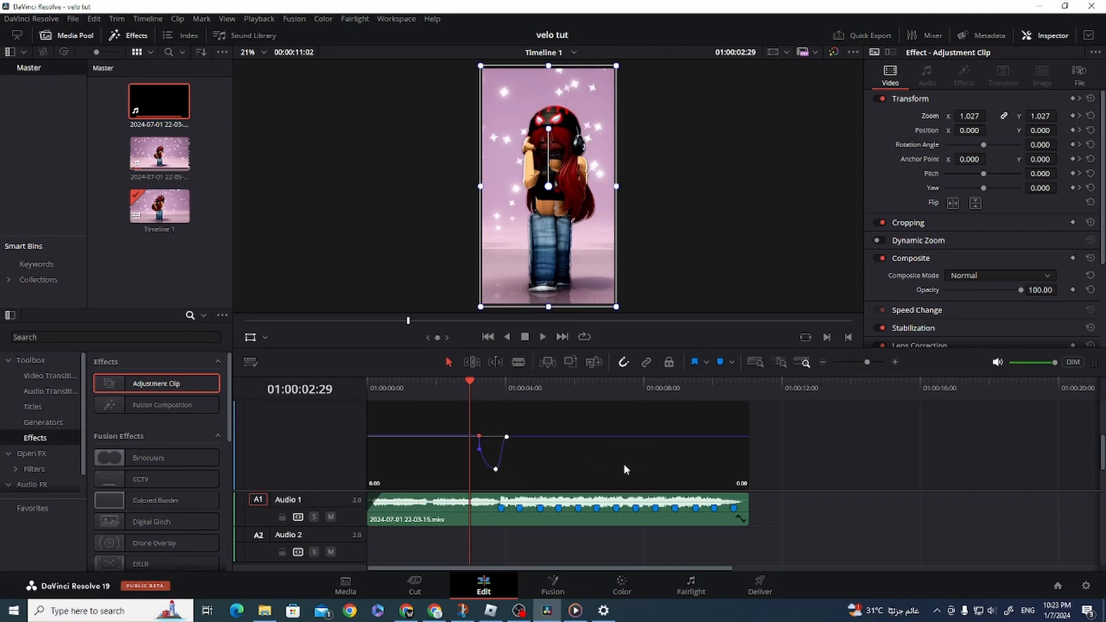
pyautogui.press('space')
# Step: Reshape the easing of the first and last Zoom X keyframes on the curve and replay the beat section
pyautogui.moveTo(482, 449)
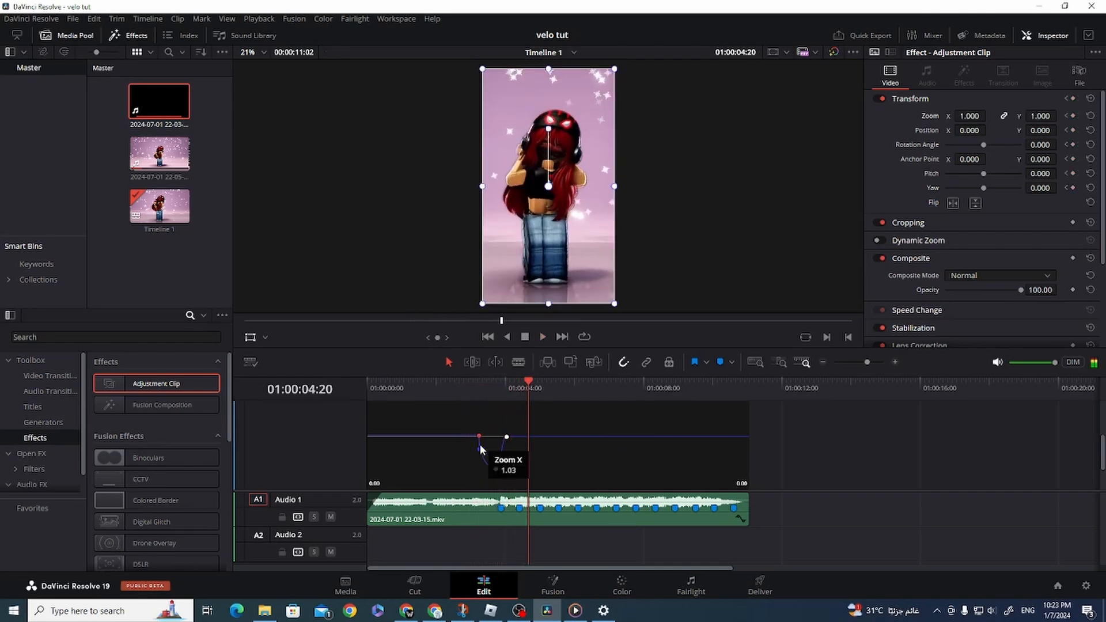
pyautogui.moveTo(482, 450); pyautogui.dragTo(480, 451)
pyautogui.click(467, 393)
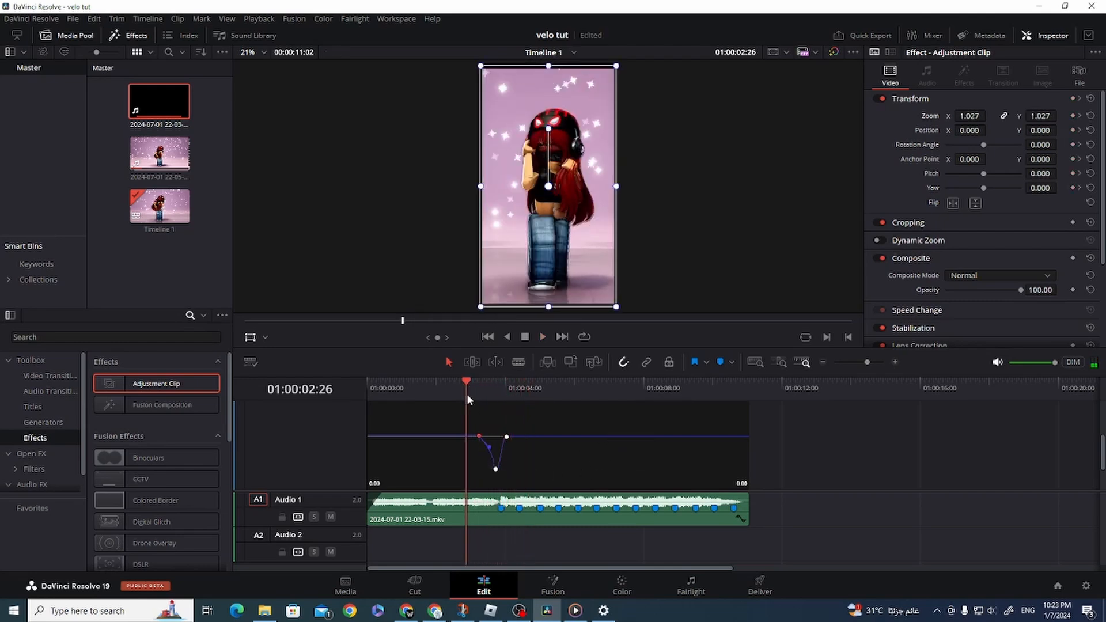
pyautogui.press('space')
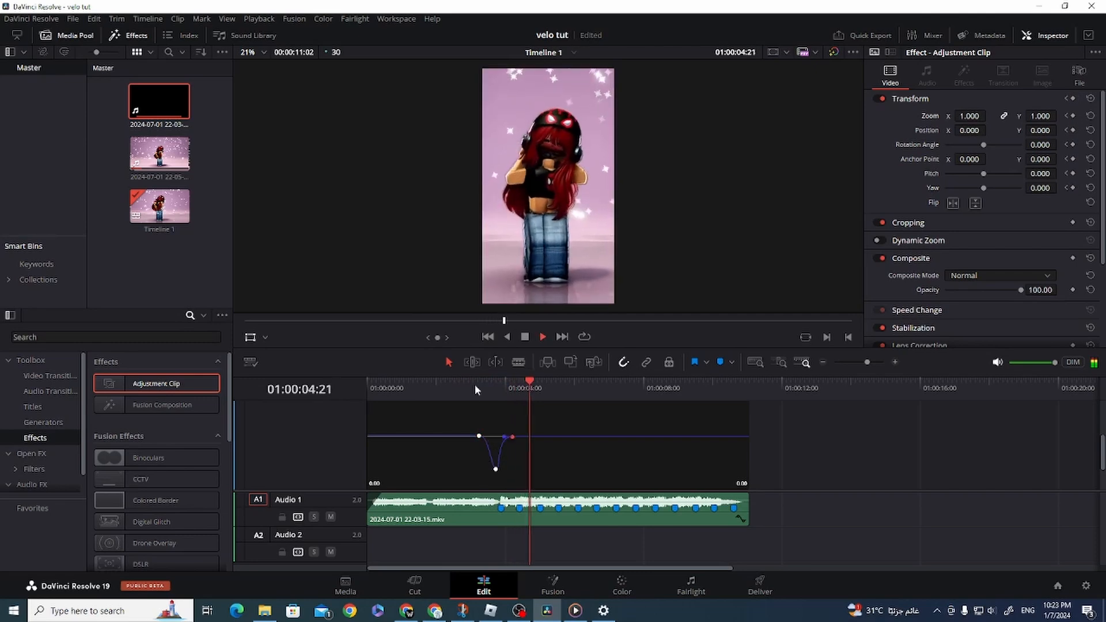
pyautogui.click(454, 388)
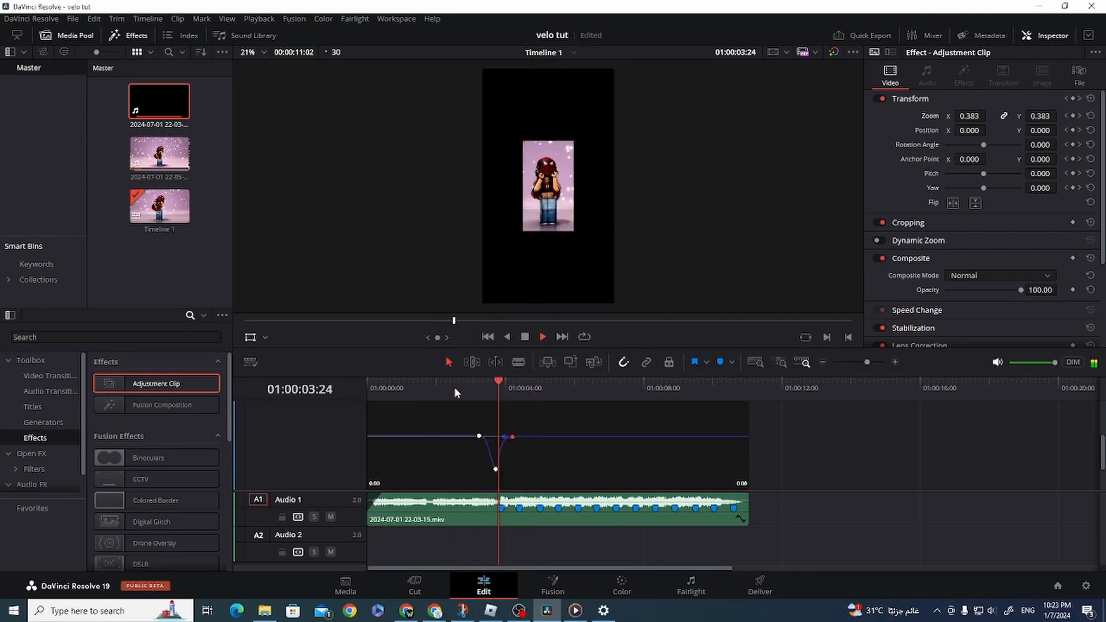
# Step: Hide the adjustment clip's Zoom X curve so the timeline tracks are fully visible again
pyautogui.scroll(2, 685, 472)
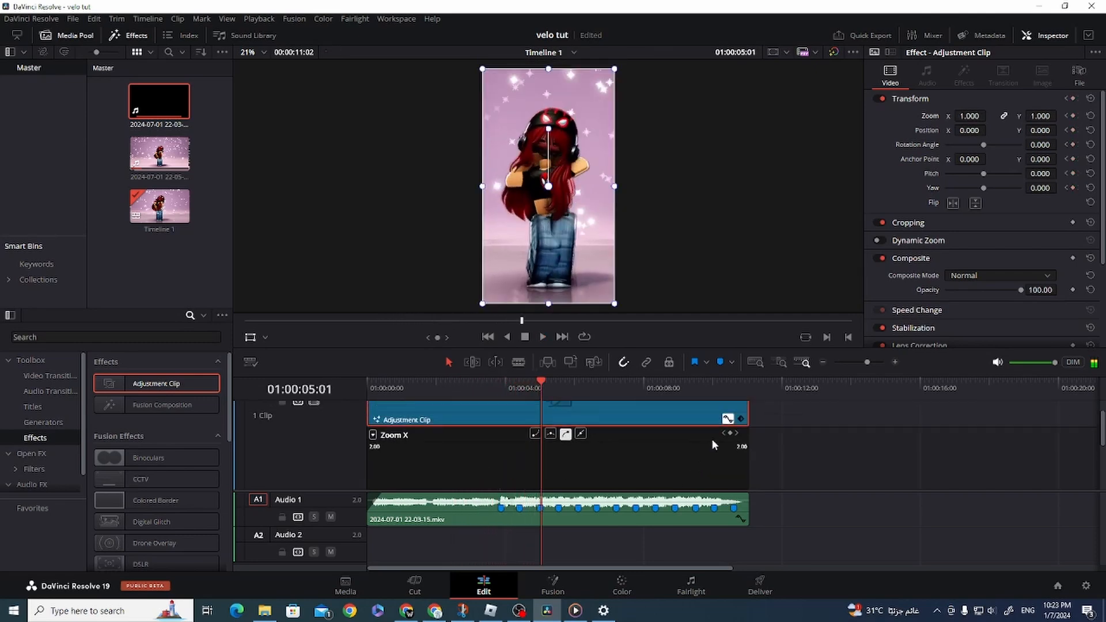
pyautogui.click(728, 420)
pyautogui.scroll(-1, 591, 474)
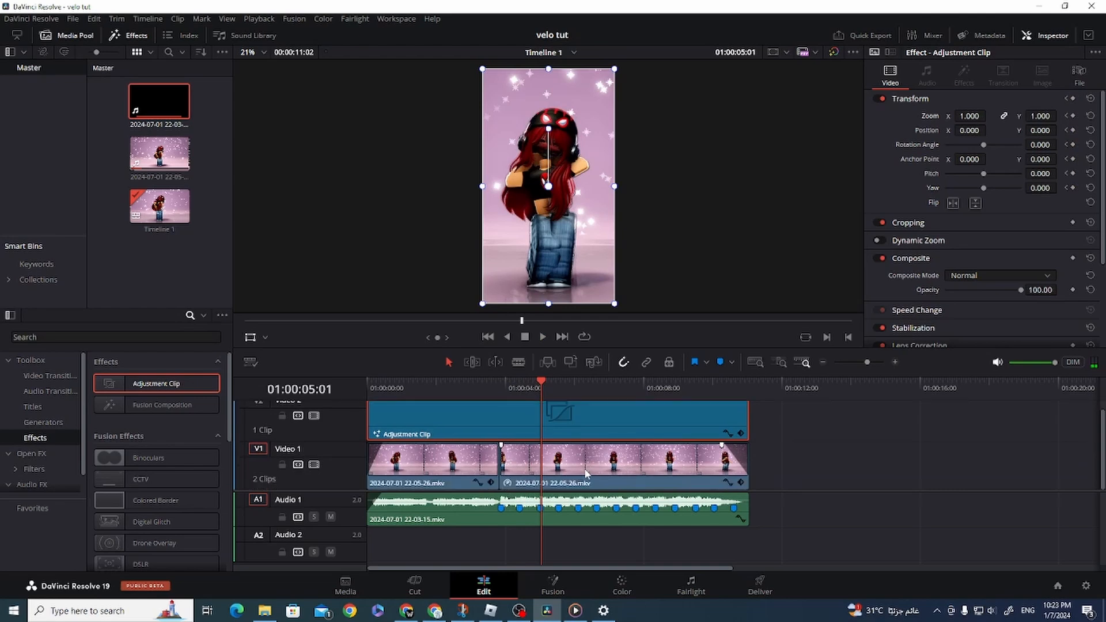
pyautogui.scroll(1, 586, 474)
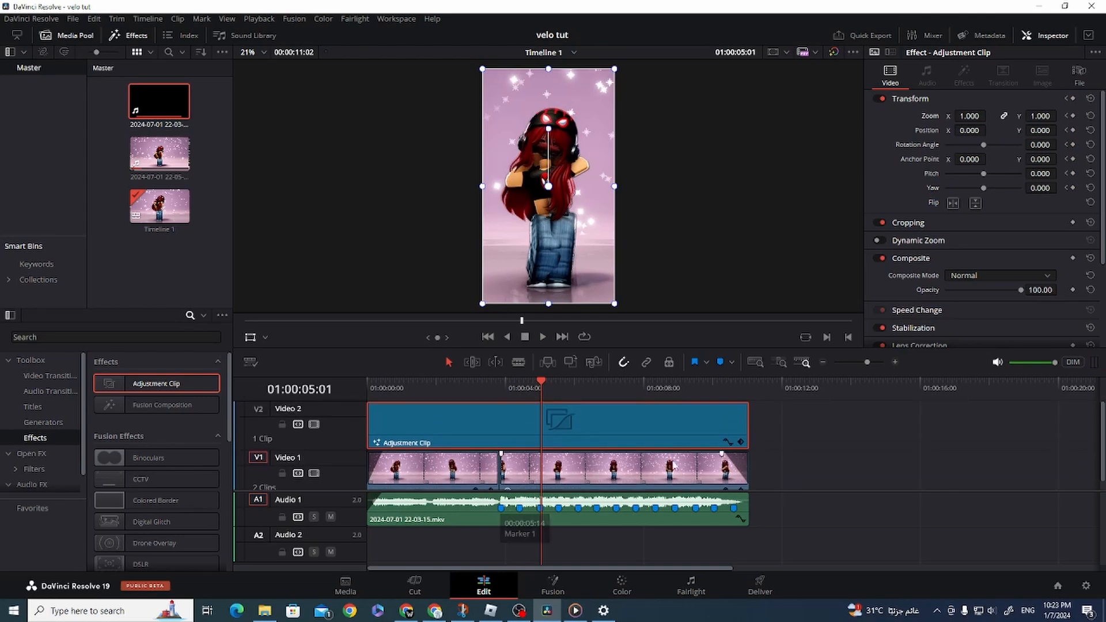
# Step: Place a second adjustment clip on Video 3 around the first beat marker and change its clip color to yellow
pyautogui.click(501, 387)
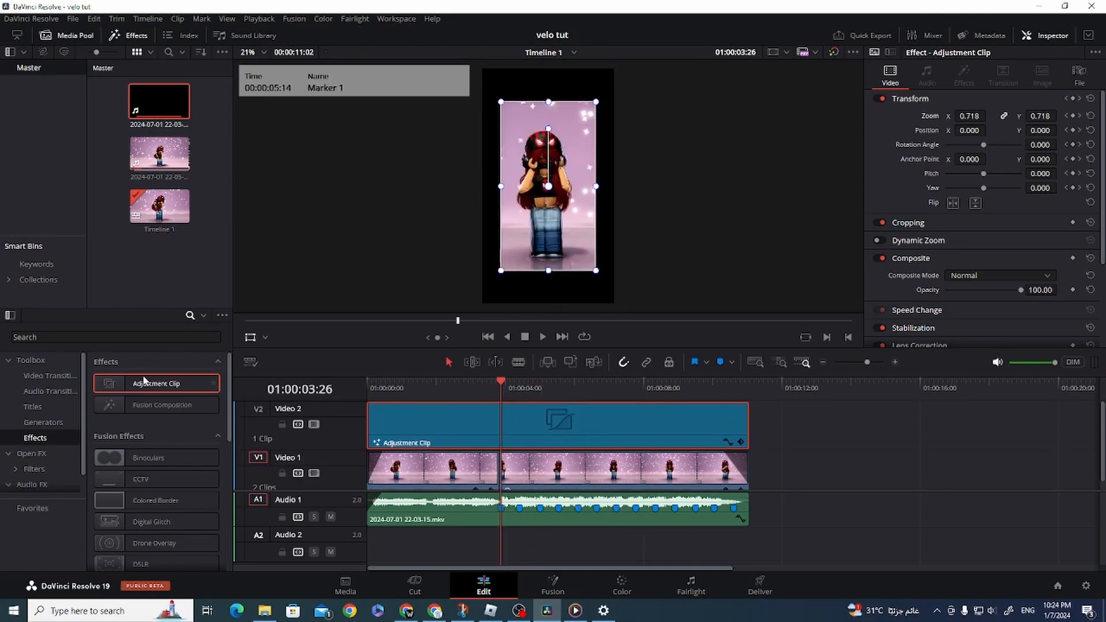
pyautogui.moveTo(148, 384); pyautogui.dragTo(504, 438)
pyautogui.click(505, 438)
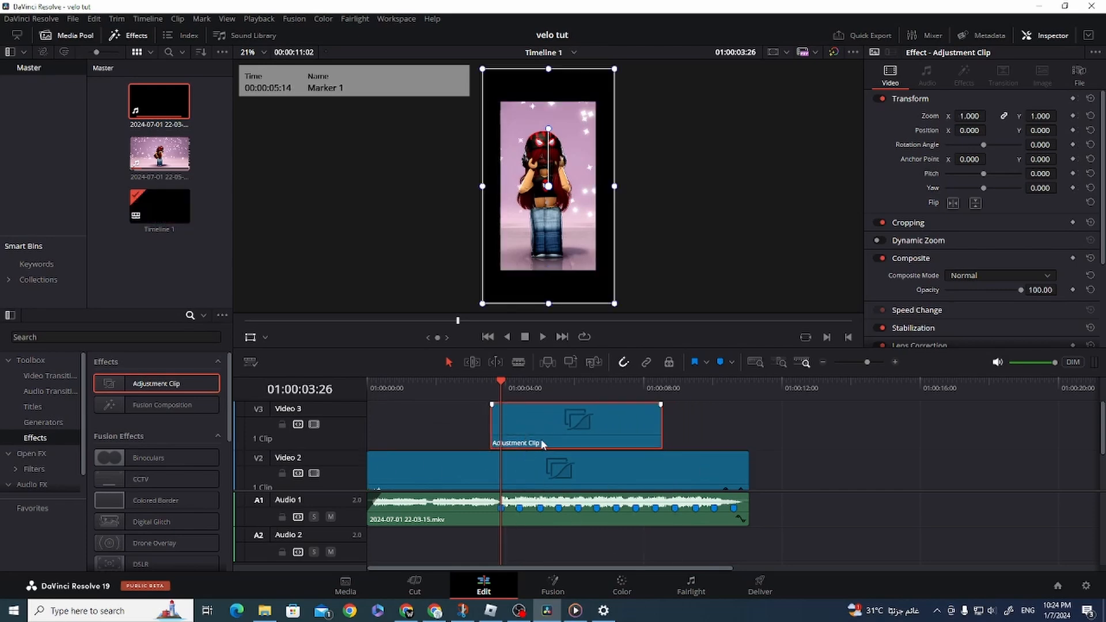
pyautogui.rightClick(517, 437)
pyautogui.moveTo(545, 409)
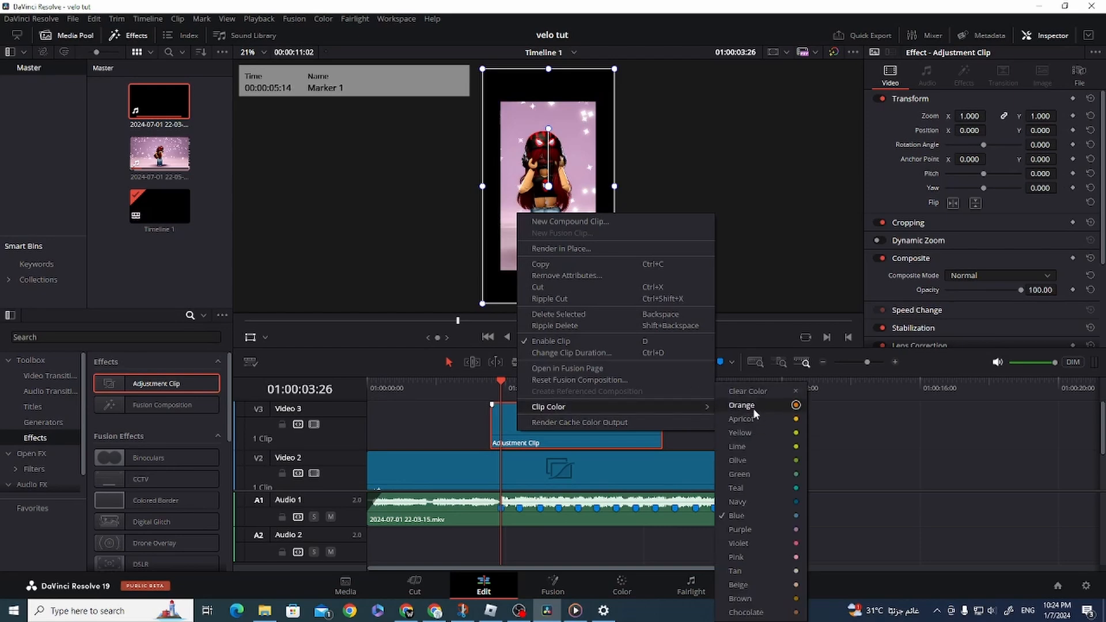
pyautogui.click(751, 441)
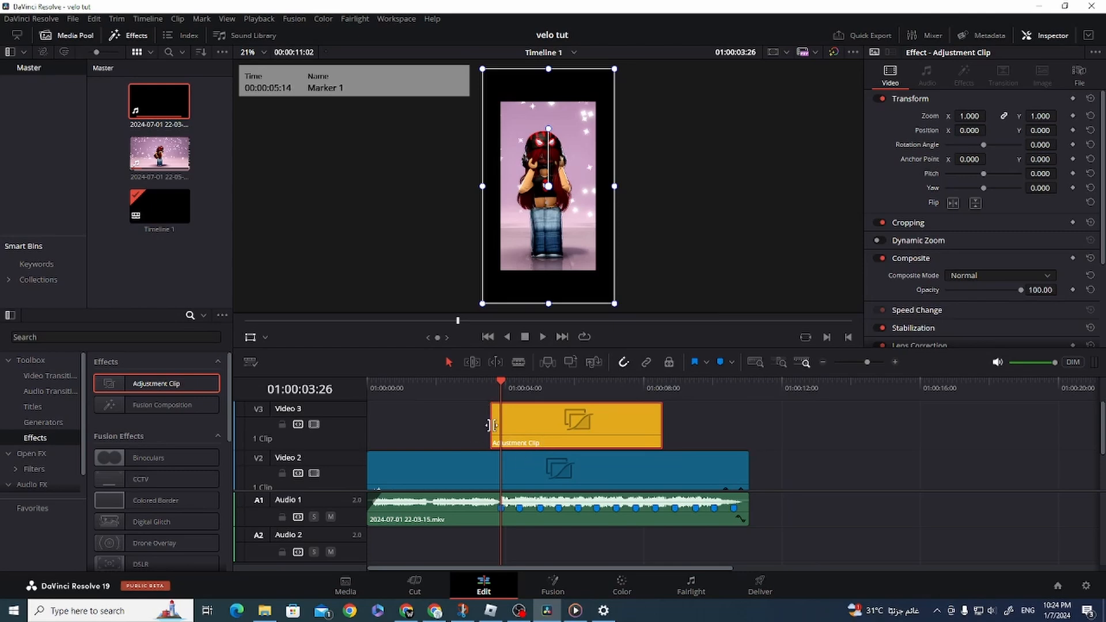
# Step: Trim the end of the yellow adjustment clip so it spans only about 20 frames around the first beat marker
pyautogui.click(895, 363)
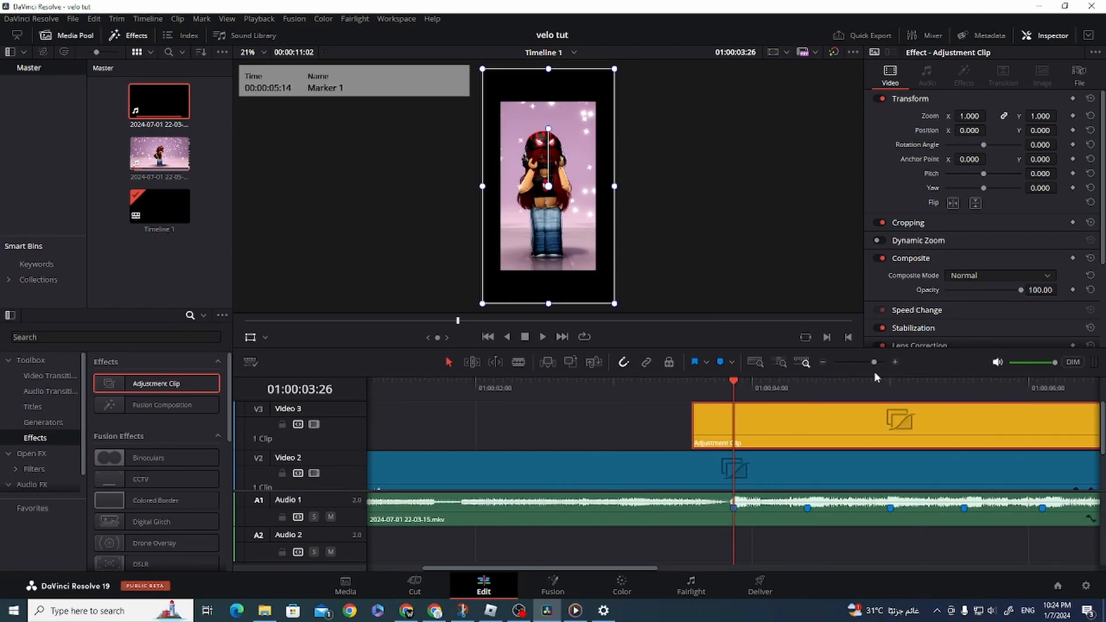
pyautogui.moveTo(580, 568); pyautogui.dragTo(619, 572)
pyautogui.moveTo(619, 572); pyautogui.dragTo(648, 571)
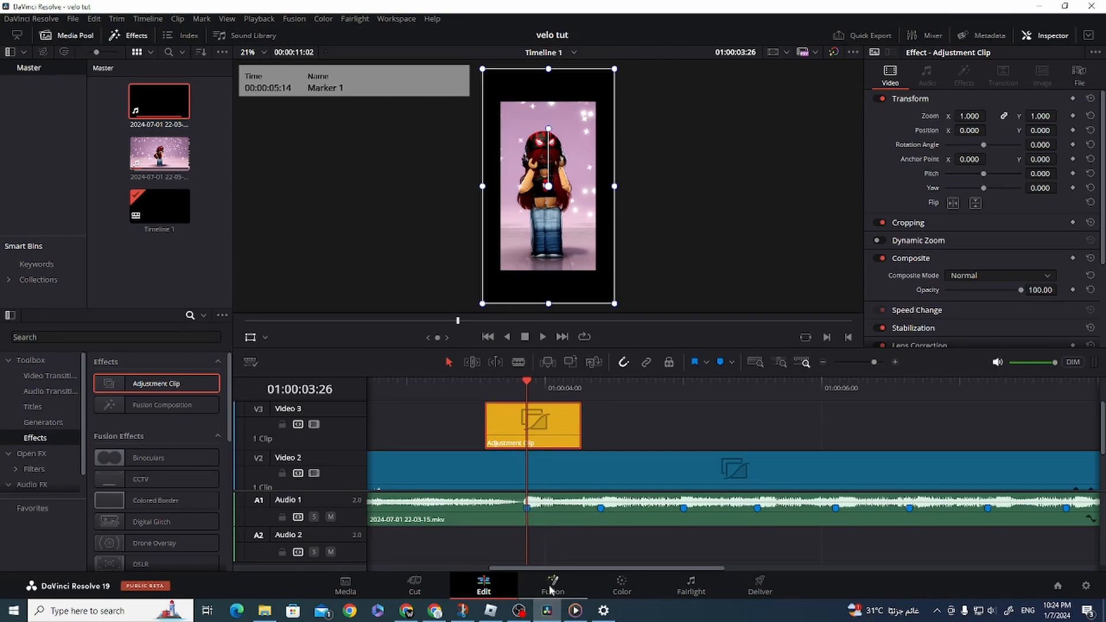
# Step: Add a Camera Shake node to the yellow adjustment clip in Fusion and set its edges to Mirror
pyautogui.click(551, 588)
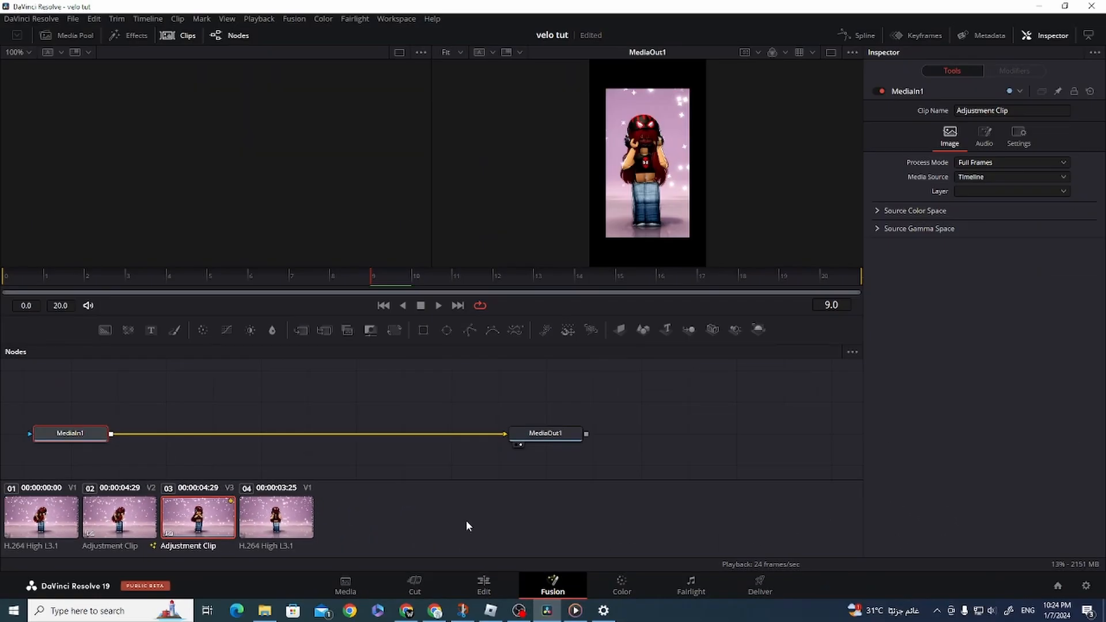
pyautogui.hotkey('shift', 'space')
pyautogui.write('camer')
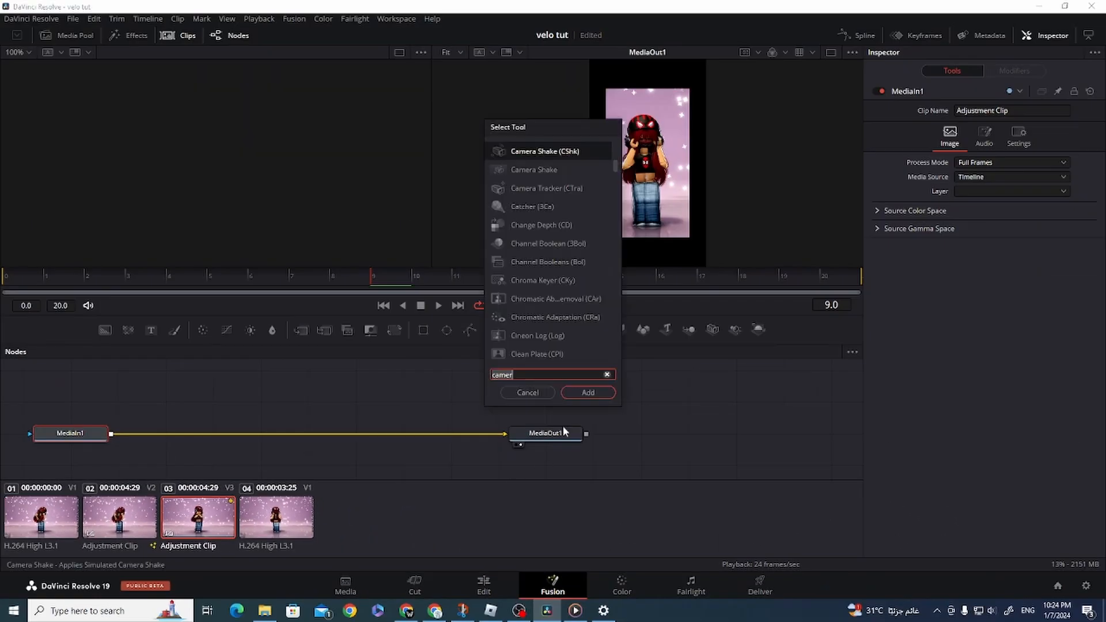
pyautogui.click(588, 393)
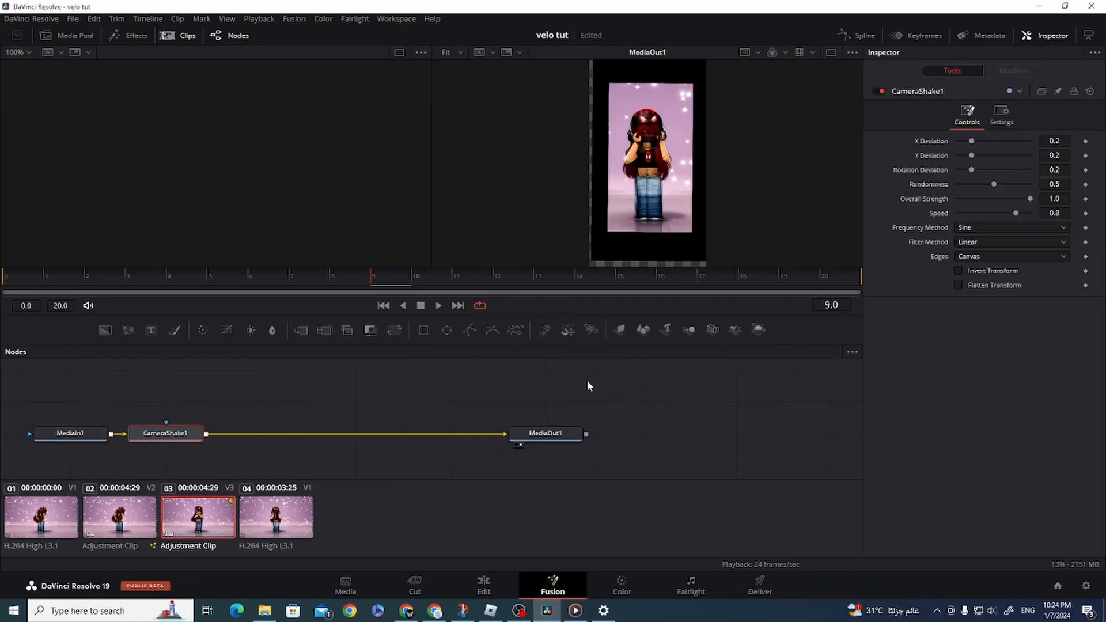
pyautogui.click(978, 257)
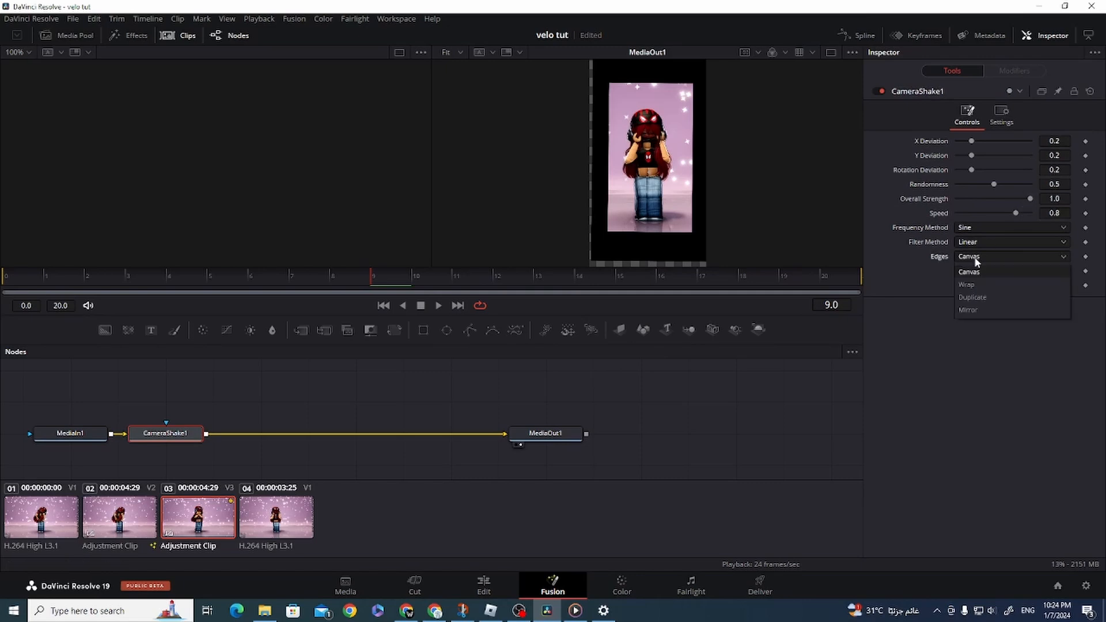
pyautogui.click(987, 308)
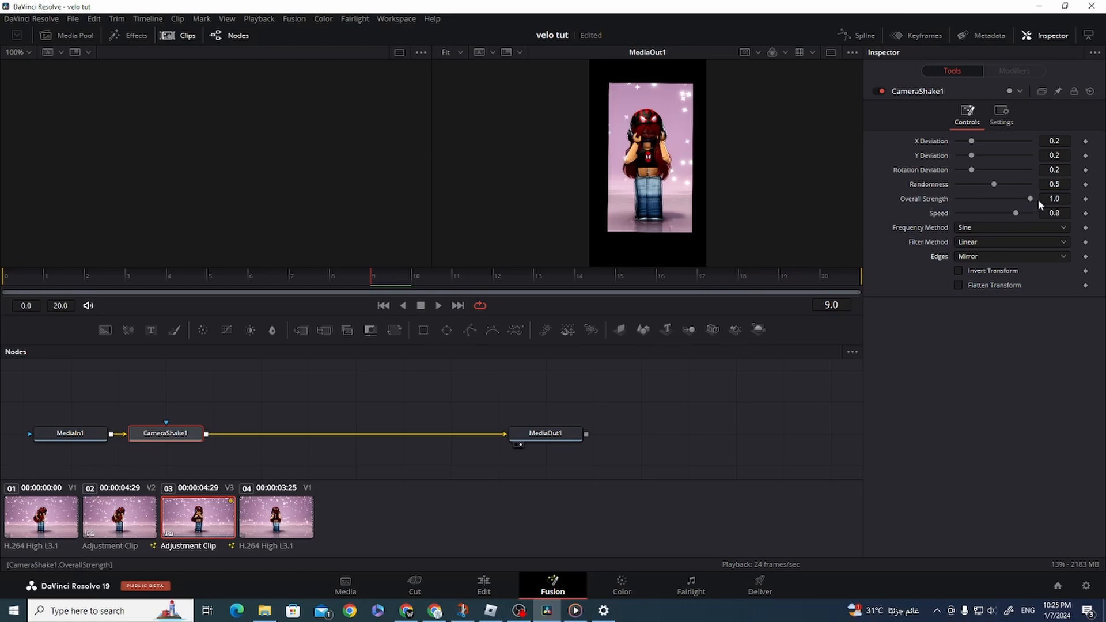
# Step: Keyframe the Camera Shake's Overall Strength at frames 6, 9 and 13
pyautogui.click(1086, 199)
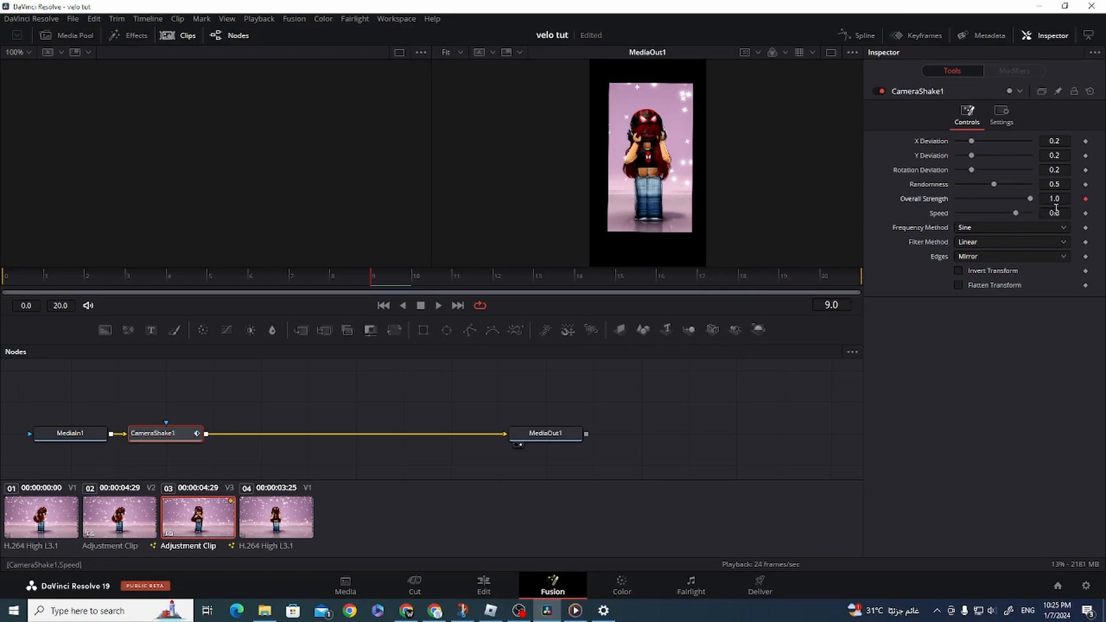
pyautogui.press('Left')
pyautogui.press('Left')
pyautogui.press('Left')
pyautogui.click(1085, 201)
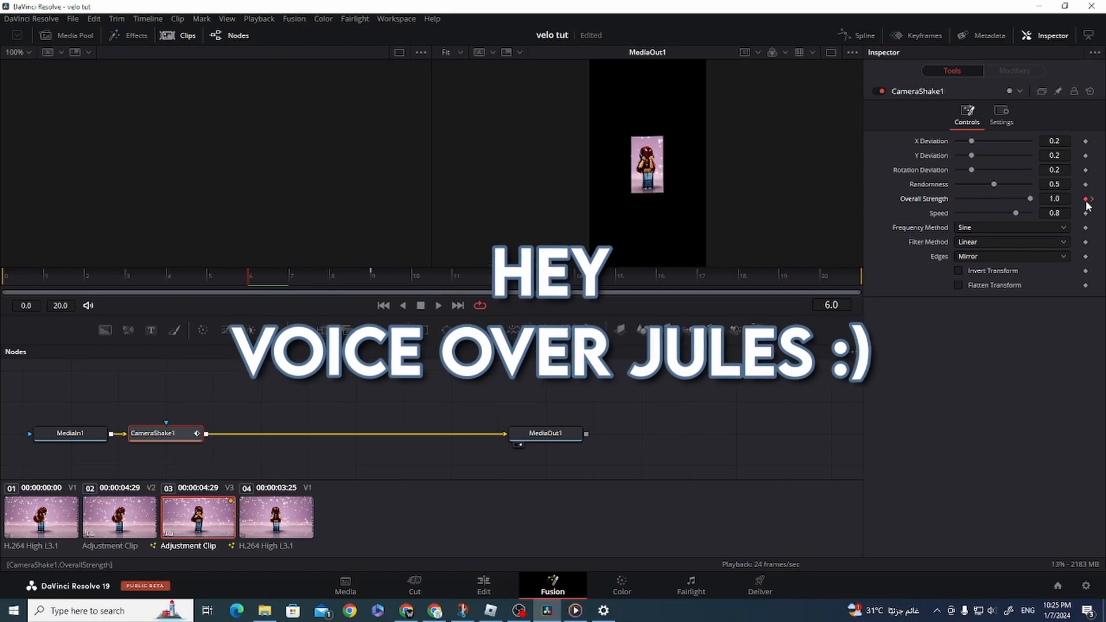
pyautogui.press('Right')
pyautogui.press('Right')
pyautogui.press('Right')
pyautogui.click(1086, 200)
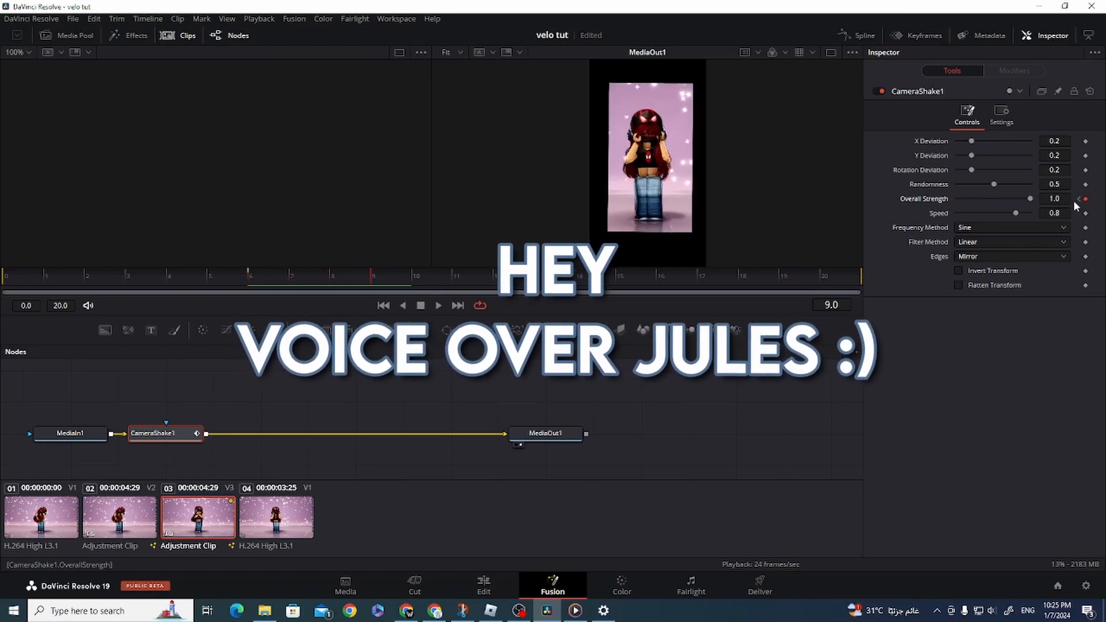
pyautogui.press('Right')
pyautogui.press('Right')
pyautogui.press('Right')
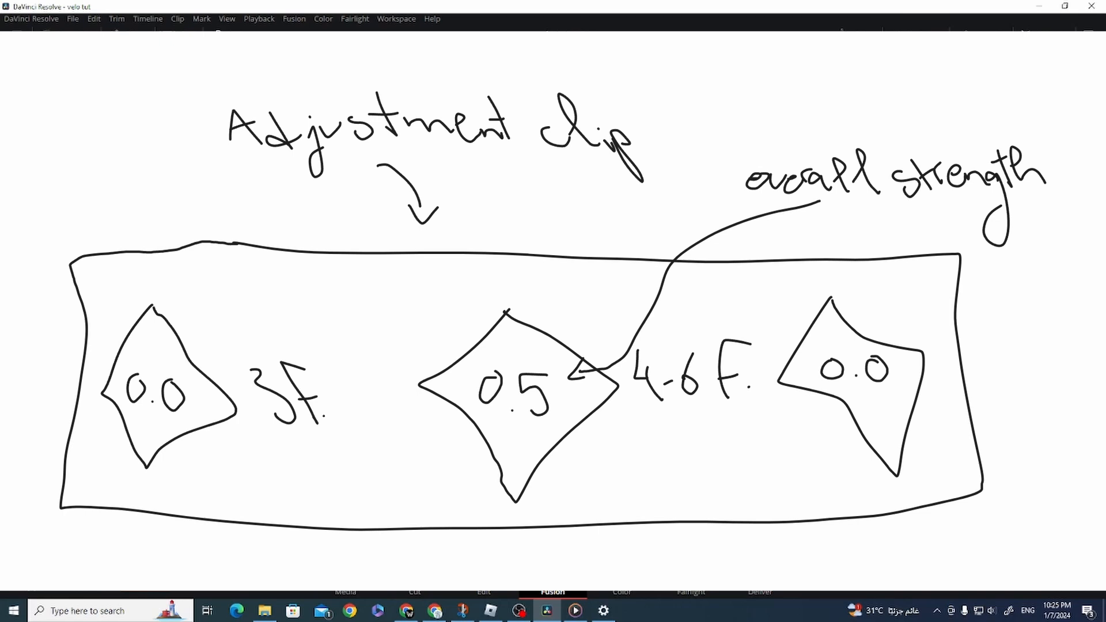
# Step: View the clip on the Edit page, return to Fusion and set the Camera Shake's Y Deviation to about 0.488
pyautogui.hotkey('shift', '4')
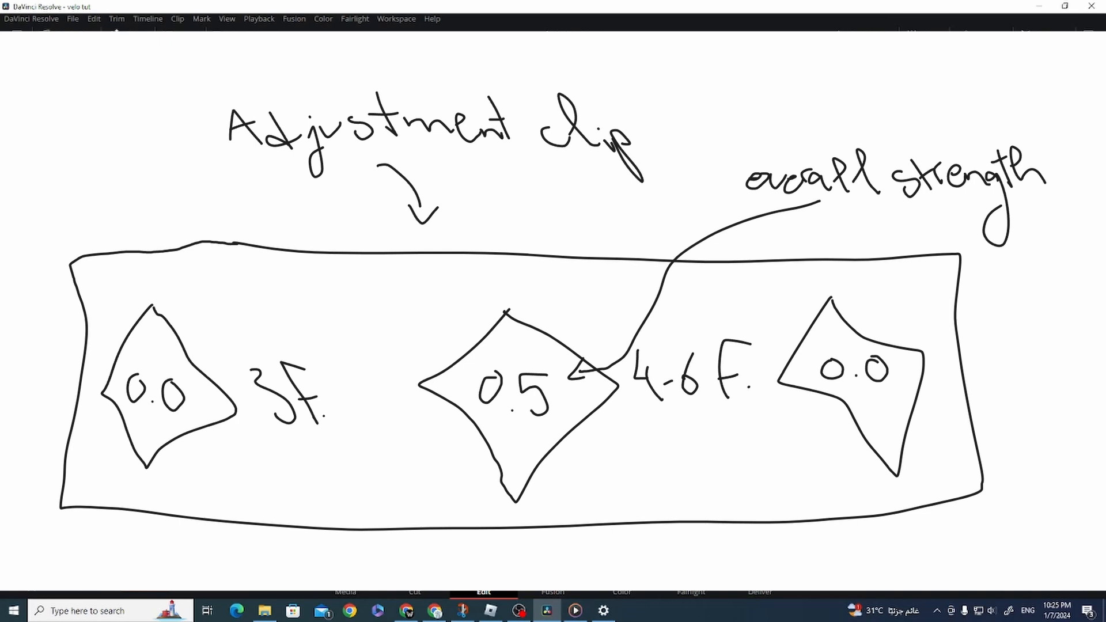
pyautogui.hotkey('shift', '5')
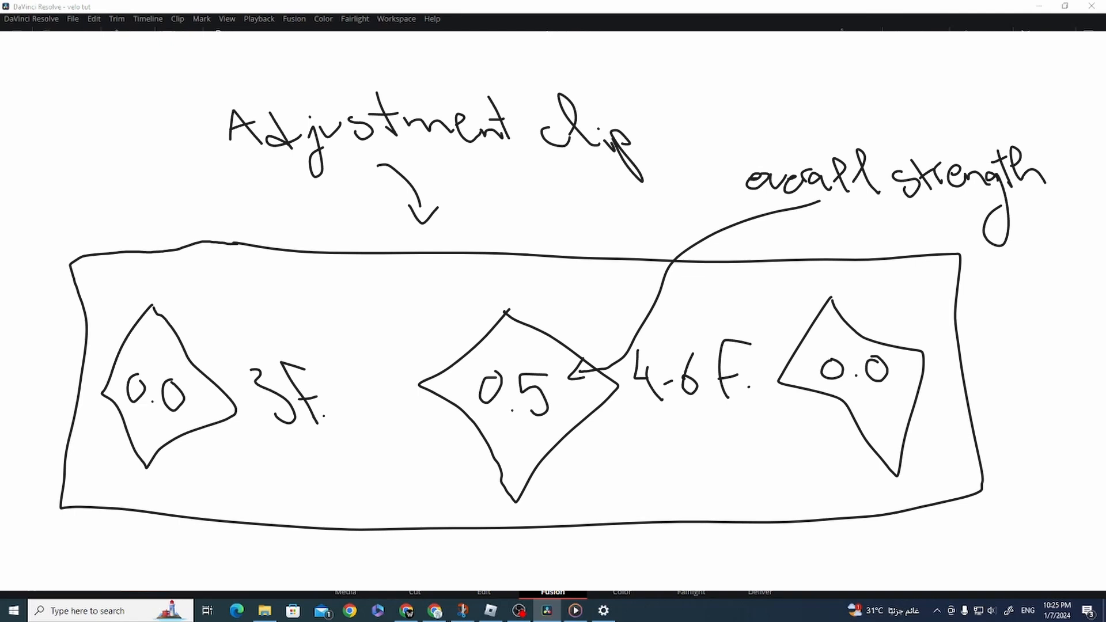
pyautogui.press('Escape')
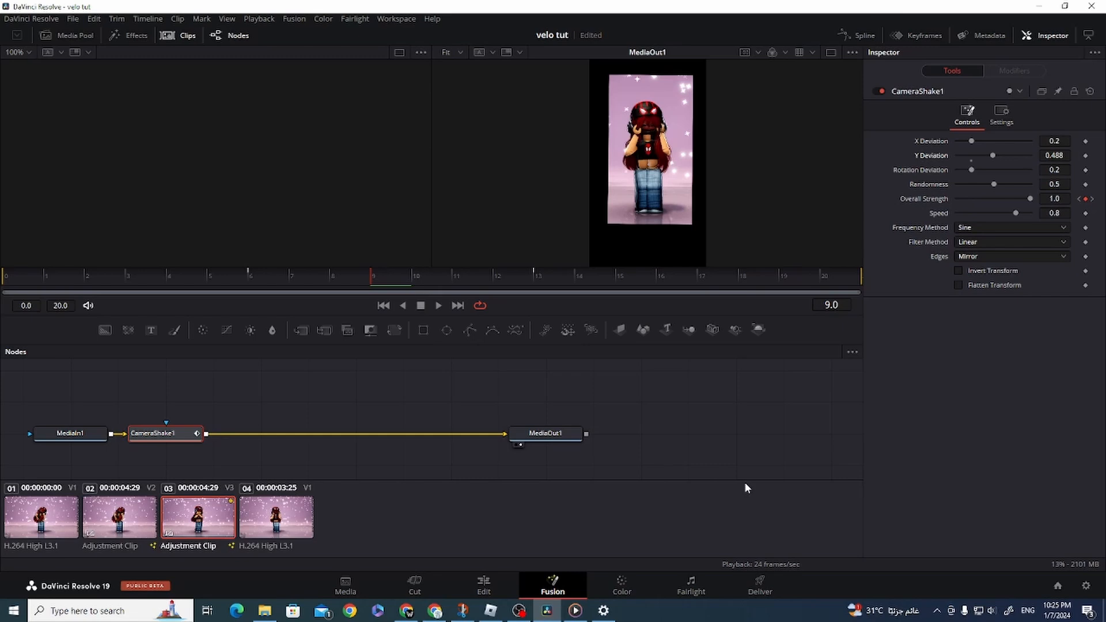
# Step: Add a Directional Blur node after the Camera Shake node
pyautogui.hotkey('shift', 'space')
pyautogui.write('camer')
pyautogui.press('BackSpace')
pyautogui.press('BackSpace')
pyautogui.press('BackSpace')
pyautogui.press('BackSpace')
pyautogui.press('BackSpace')
pyautogui.write('dire')
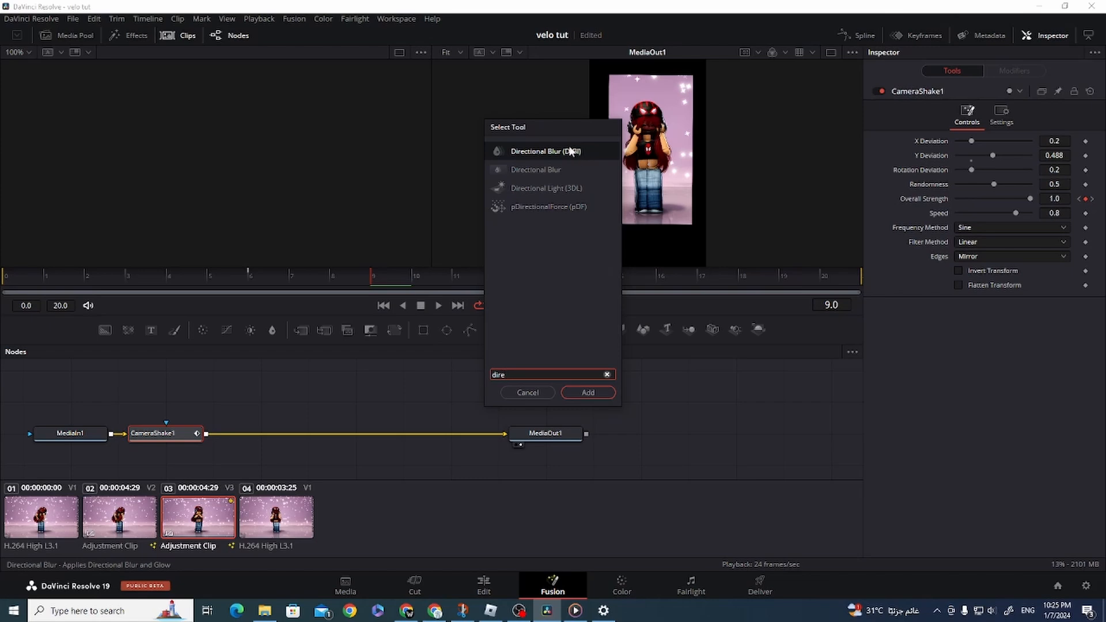
pyautogui.click(584, 392)
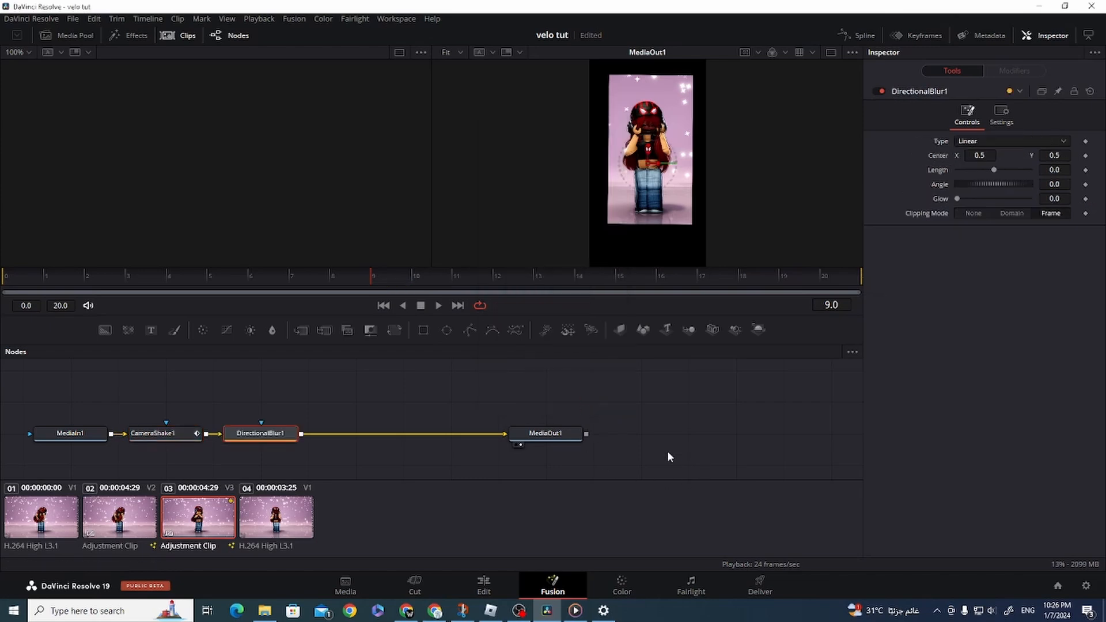
# Step: Keyframe the Directional Blur's Length and Glow at frame 6, matching the Camera Shake's first keyframe
pyautogui.click(1086, 171)
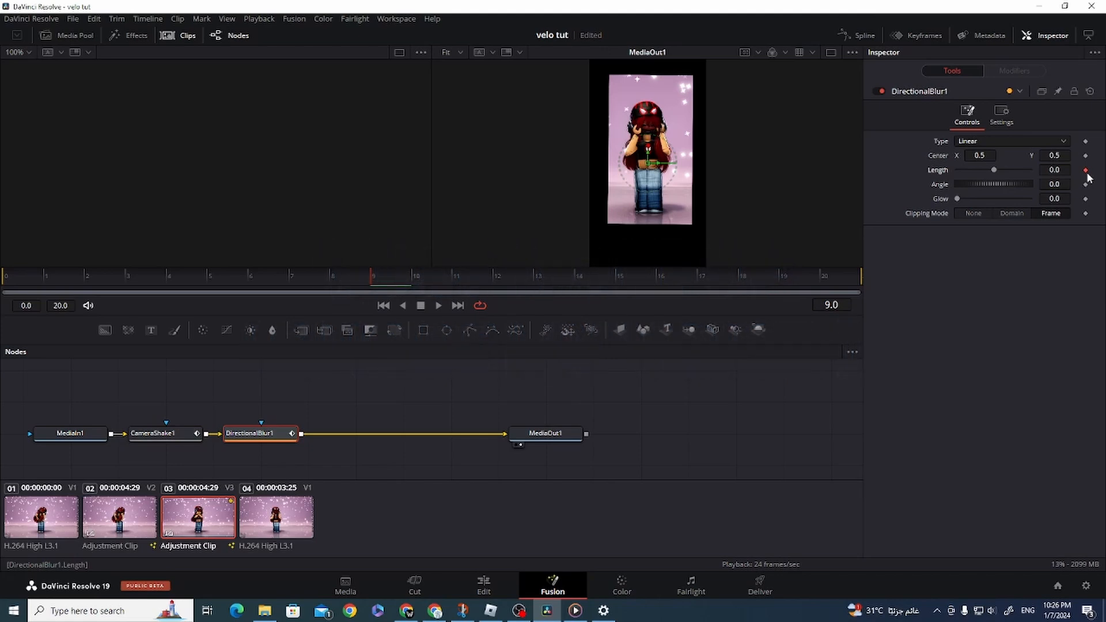
pyautogui.press('Left')
pyautogui.press('Left')
pyautogui.press('Left')
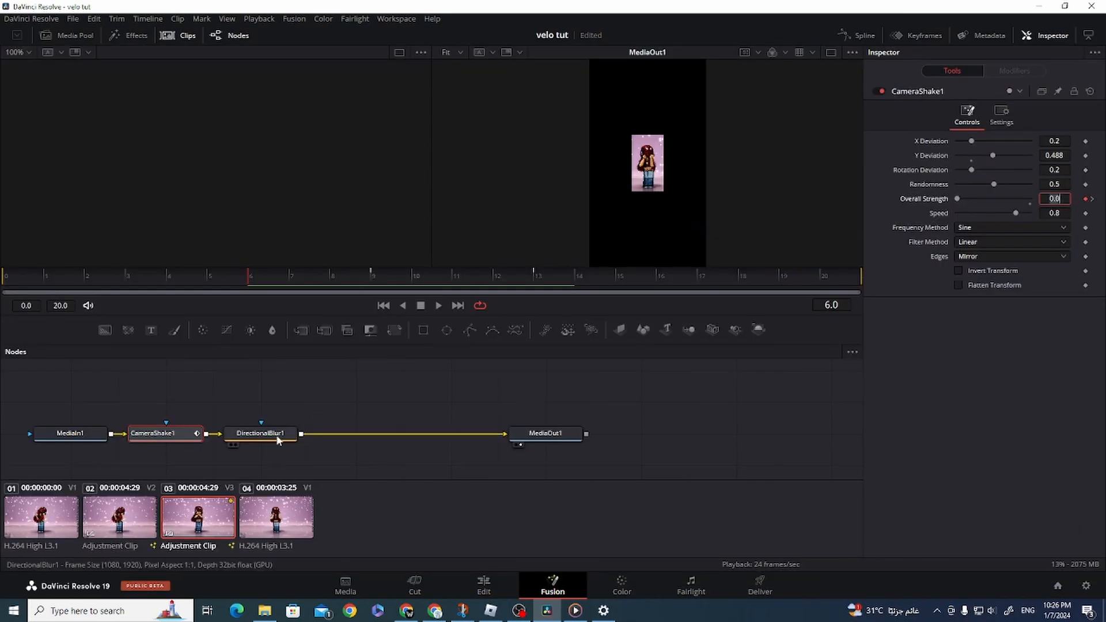
pyautogui.click(275, 438)
pyautogui.click(1086, 199)
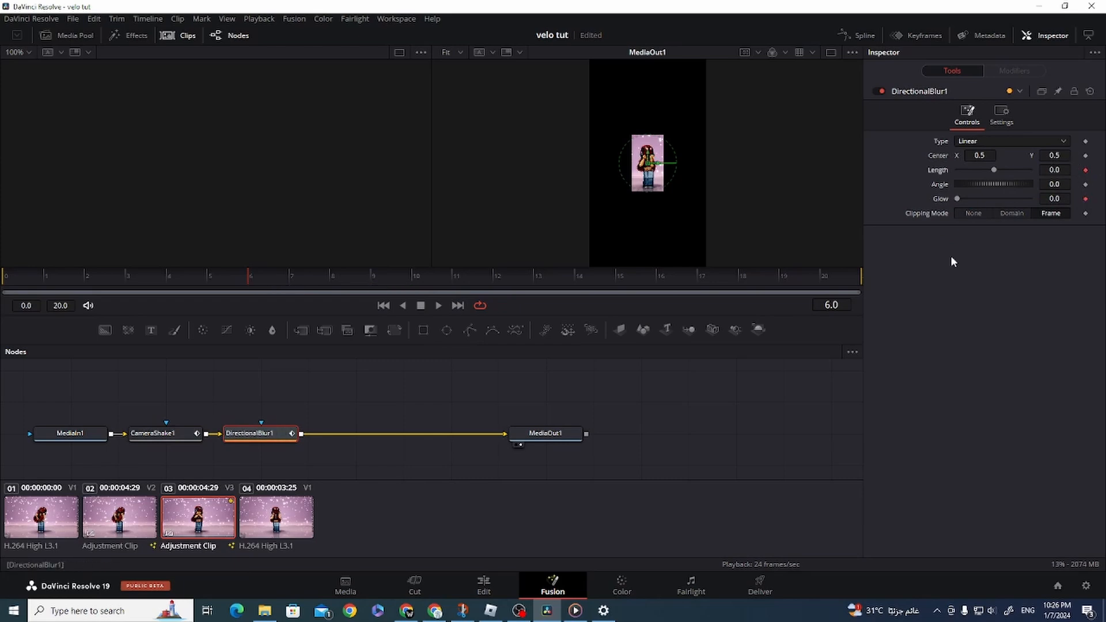
# Step: Keyframe the Directional Blur's Length and Glow at frames 9 and 13, aligned with the Camera Shake keyframes
pyautogui.click(177, 438)
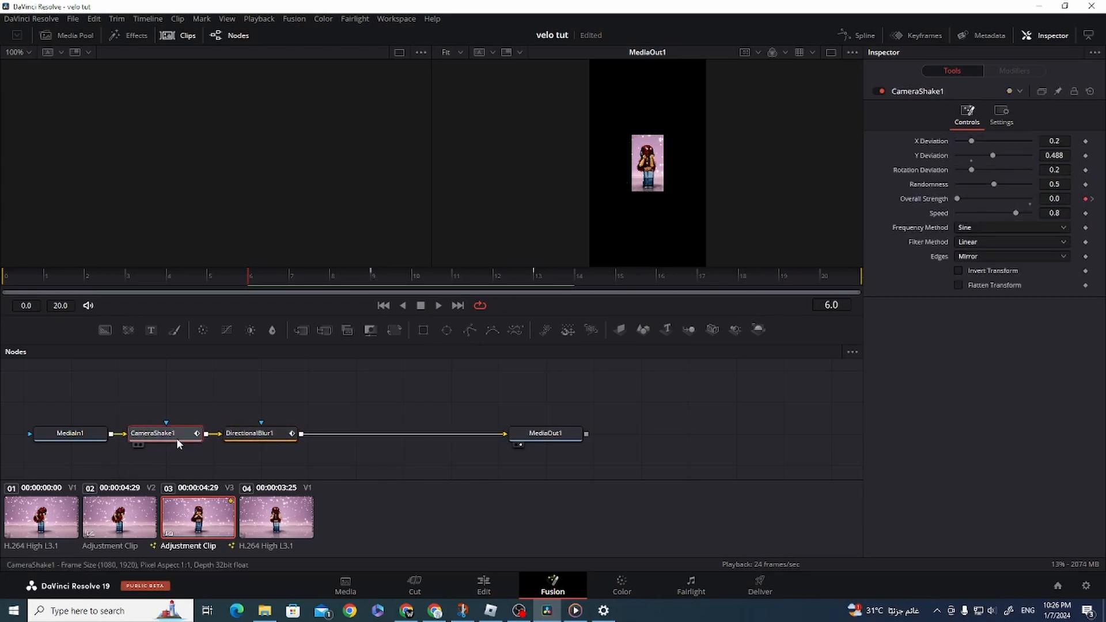
pyautogui.click(1092, 199)
pyautogui.click(231, 440)
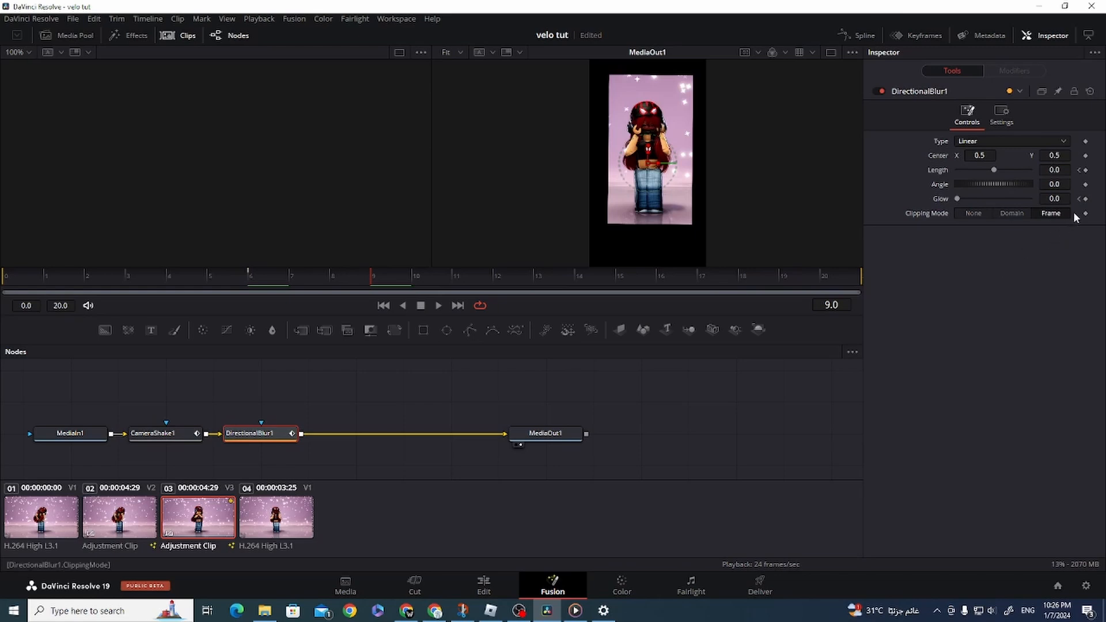
pyautogui.click(1086, 199)
pyautogui.click(1086, 170)
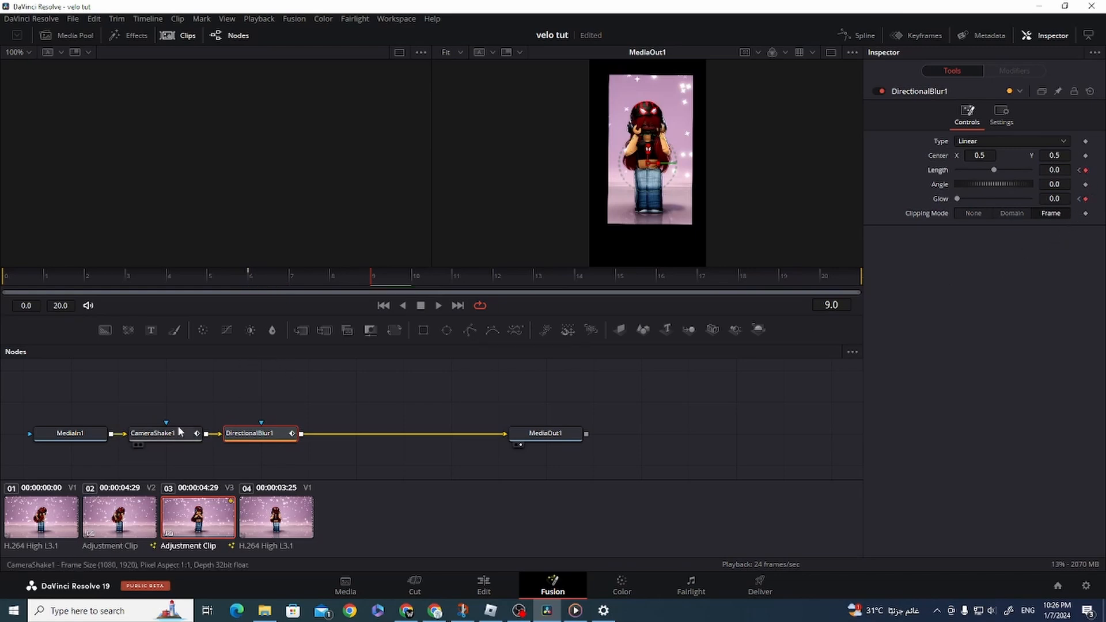
pyautogui.click(177, 433)
pyautogui.click(1092, 199)
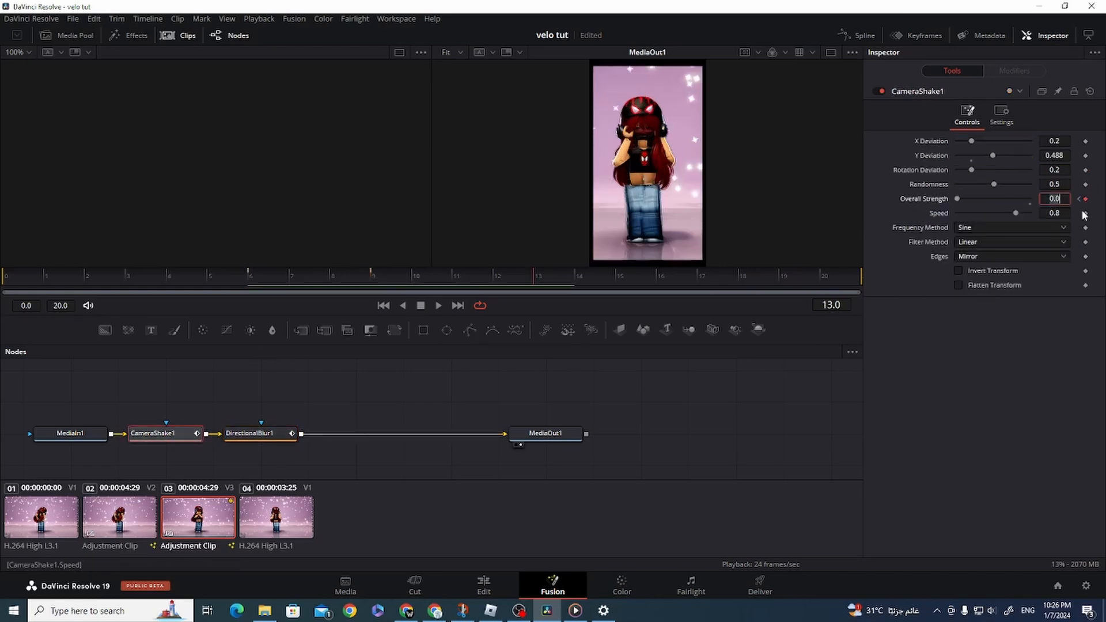
pyautogui.click(238, 437)
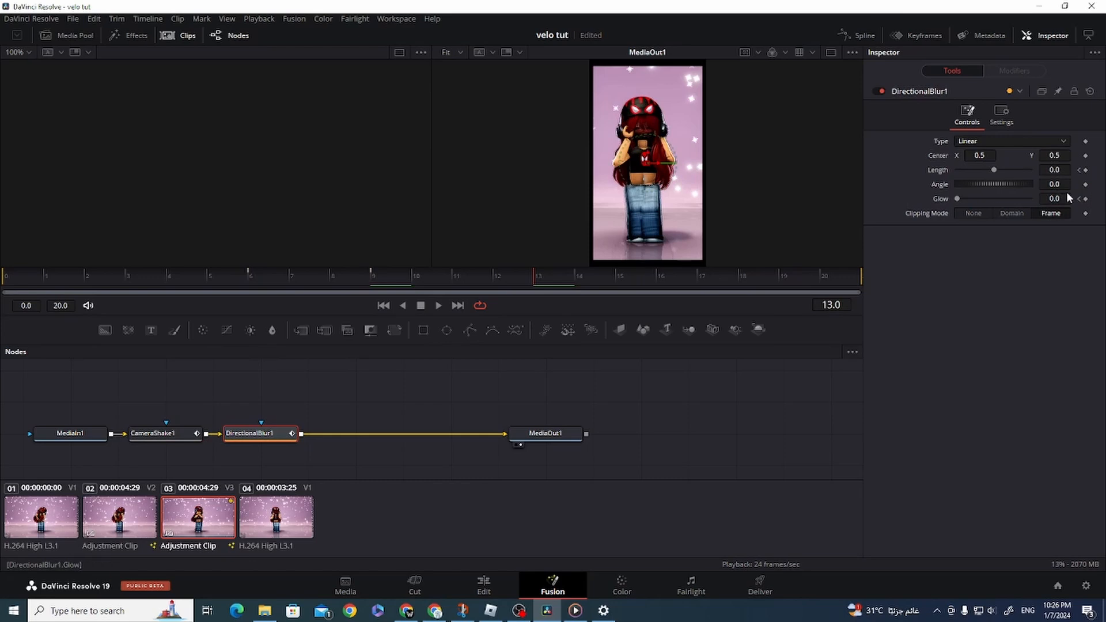
pyautogui.click(1086, 198)
pyautogui.click(1085, 170)
# Step: At frame 9, set the Directional Blur's Length to 0.1, Angle to about 117.4 and Glow to about 0.102
pyautogui.click(1079, 170)
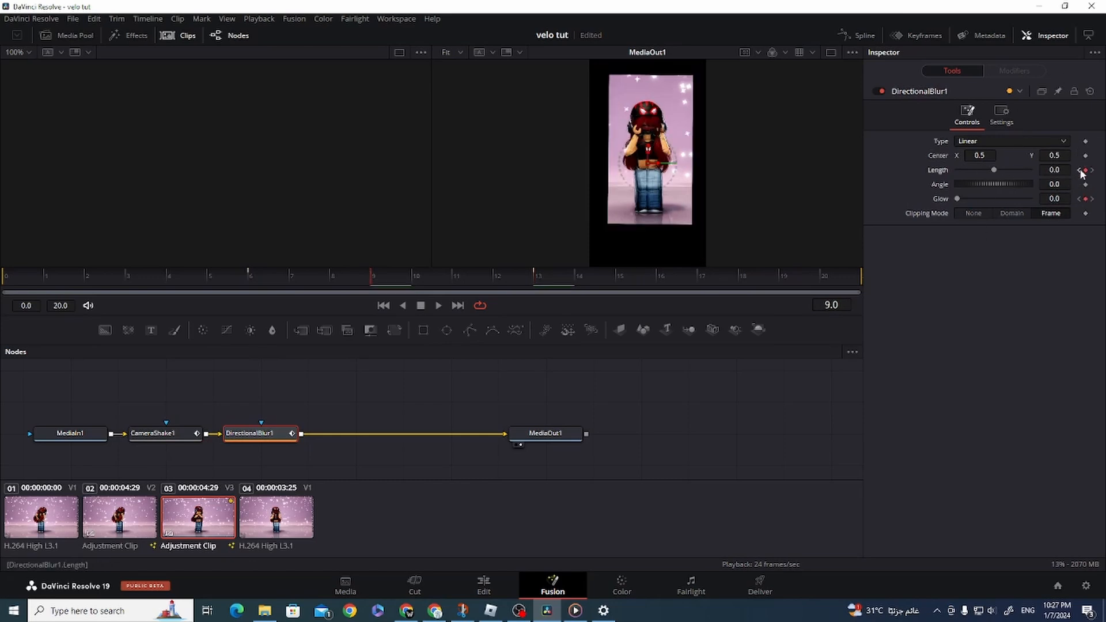
pyautogui.moveTo(995, 170); pyautogui.dragTo(964, 202)
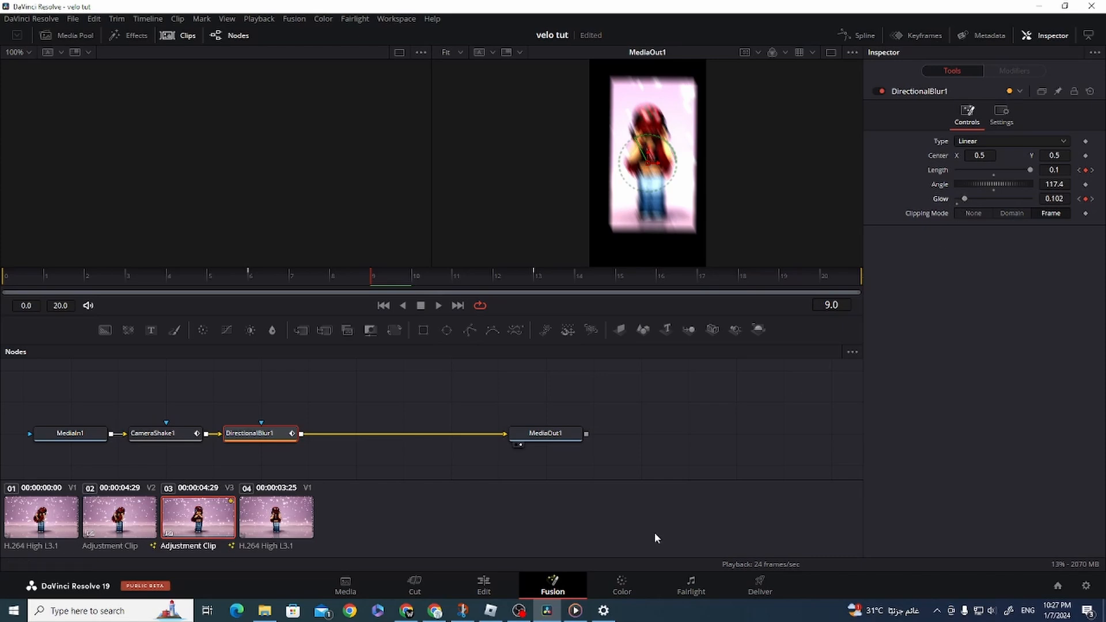
# Step: Play the shake on the Edit page and add a pink marker to the yellow adjustment clip at 01:00:03:26
pyautogui.click(484, 586)
pyautogui.click(472, 386)
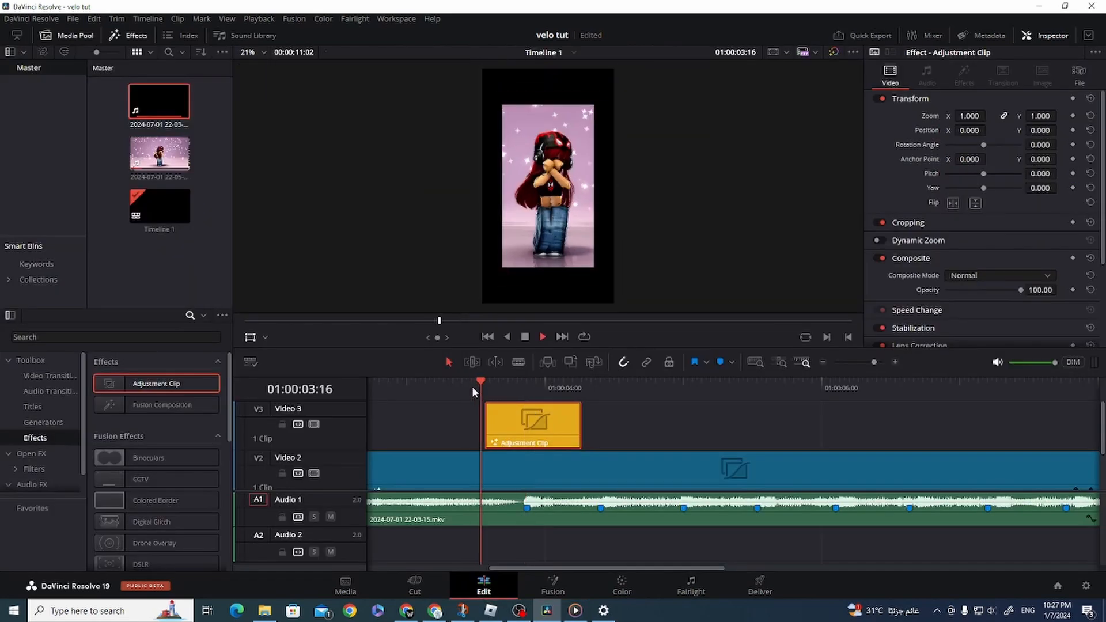
pyautogui.press('space')
pyautogui.click(526, 386)
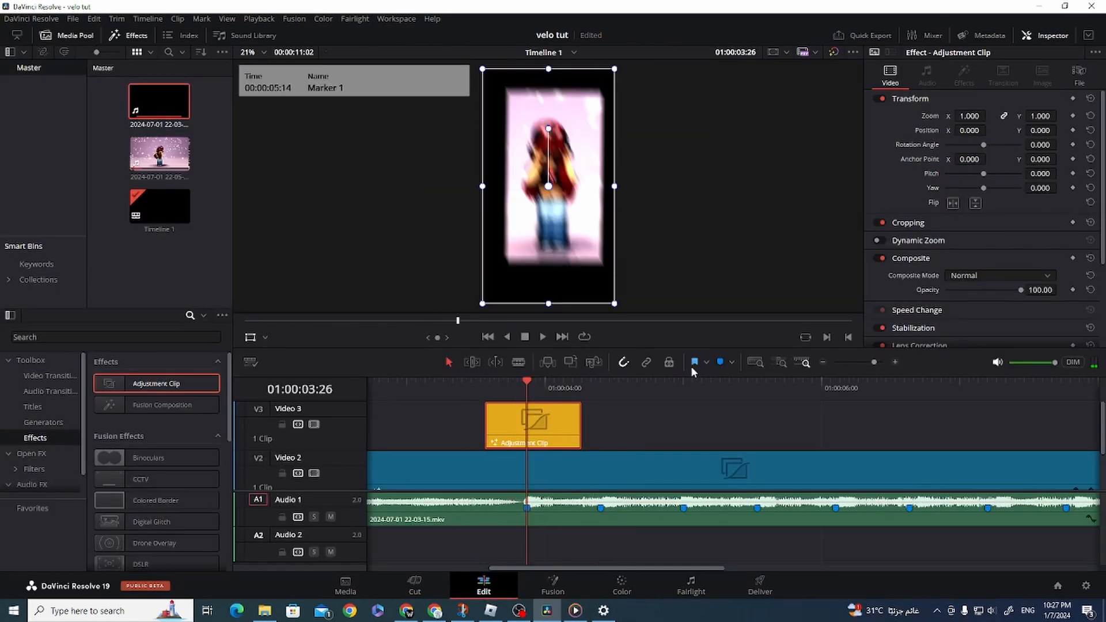
pyautogui.doubleClick(527, 430)
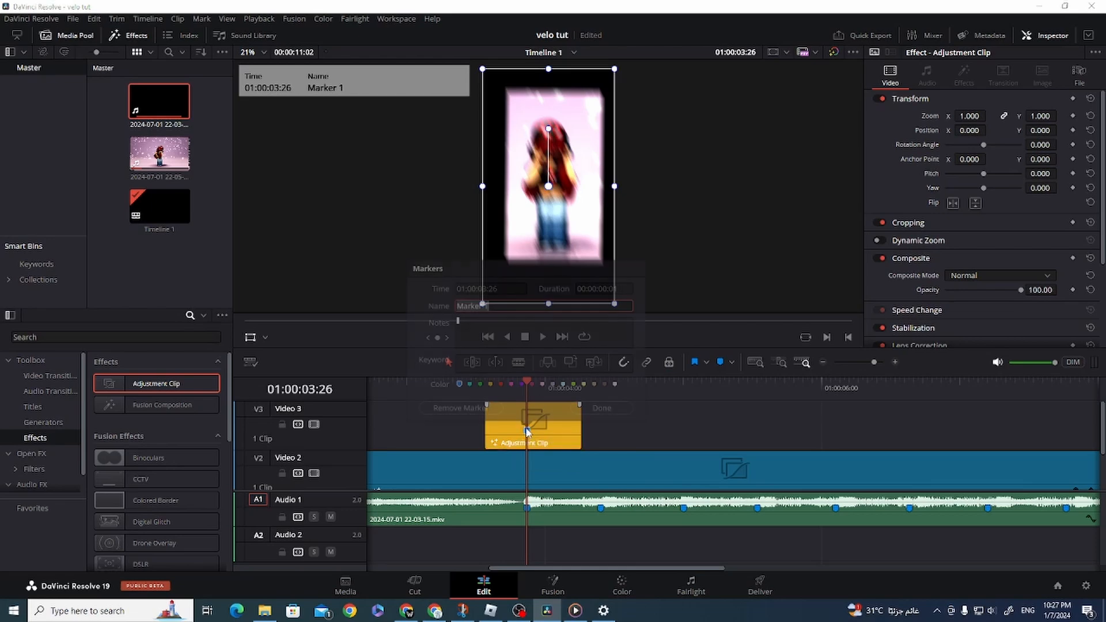
pyautogui.click(511, 384)
pyautogui.click(590, 406)
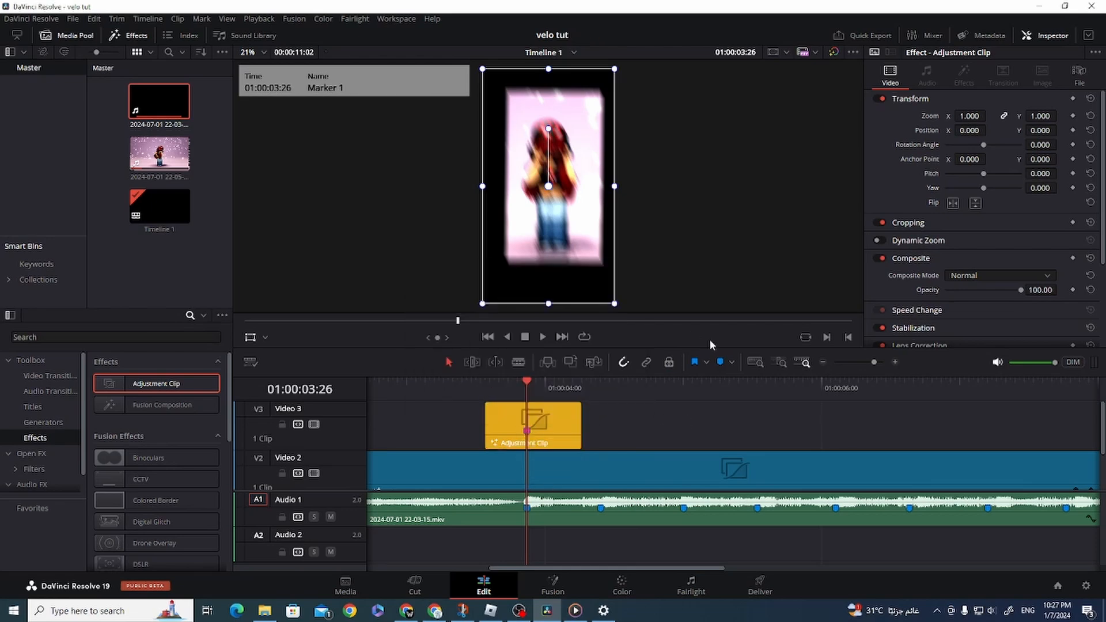
# Step: Duplicate the yellow adjustment clip along Video 3 to the end of the edit, aligning each pink marker with an audio beat marker
pyautogui.click(823, 362)
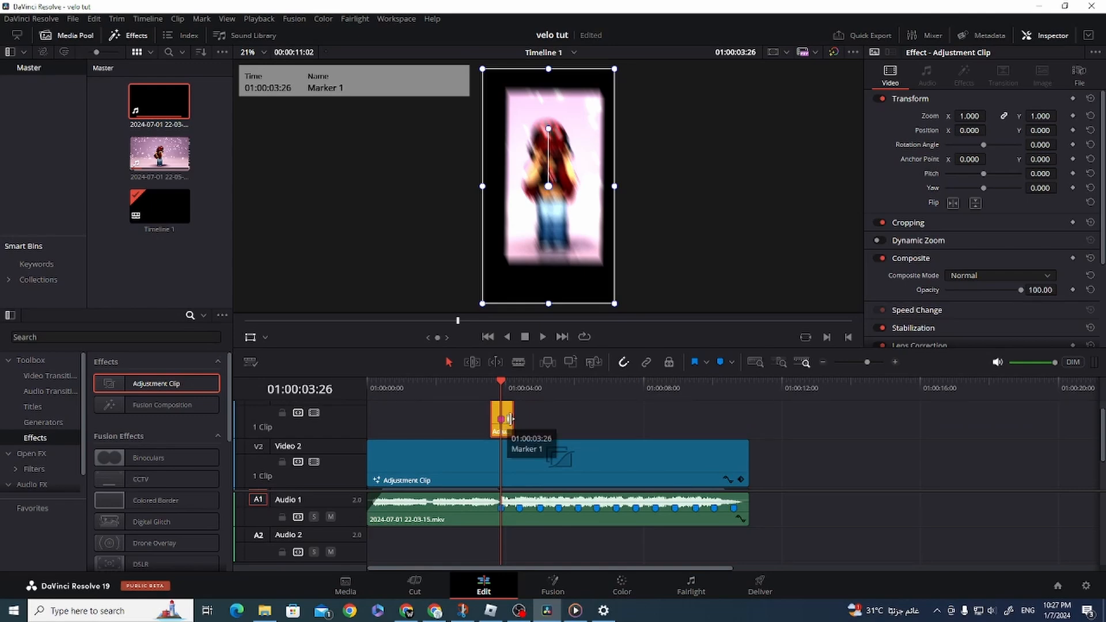
pyautogui.moveTo(510, 425); pyautogui.dragTo(599, 423)
pyautogui.moveTo(597, 422); pyautogui.dragTo(618, 424)
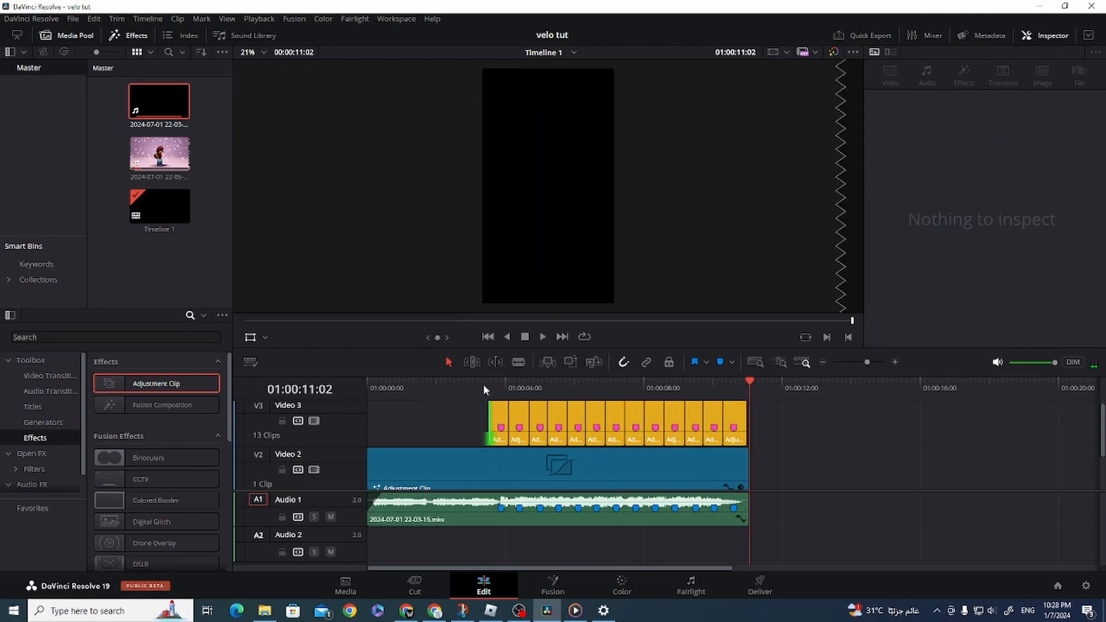
# Step: Apply Mosaic Blur to the first dance clip on Video 1 and set its Pixel Frequency to 200
pyautogui.click(484, 386)
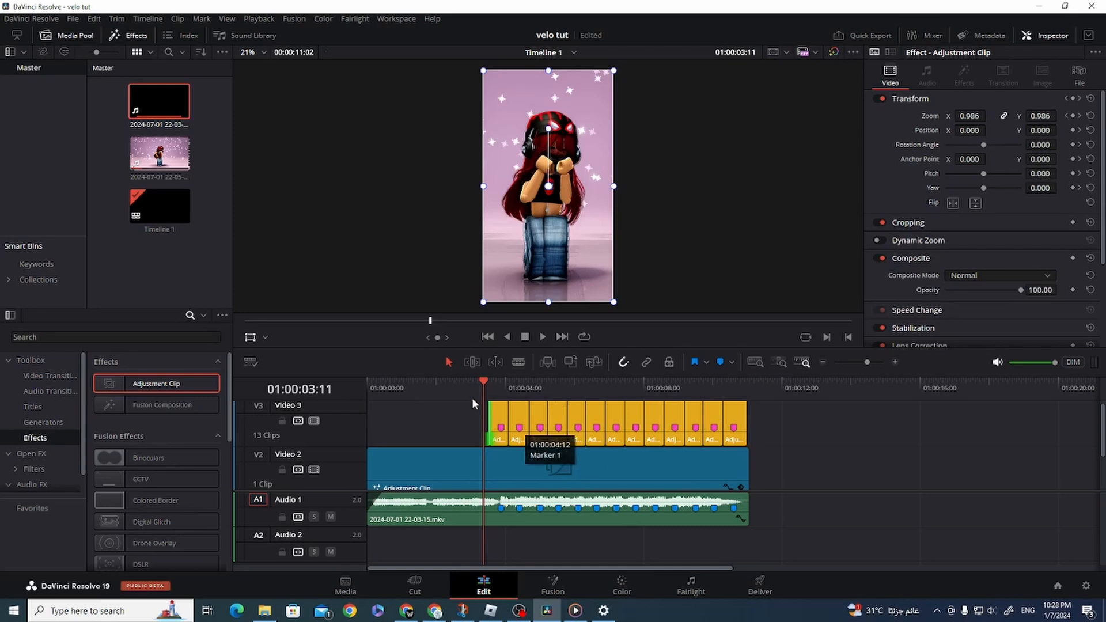
pyautogui.moveTo(472, 397); pyautogui.dragTo(423, 400)
pyautogui.scroll(-2, 453, 433)
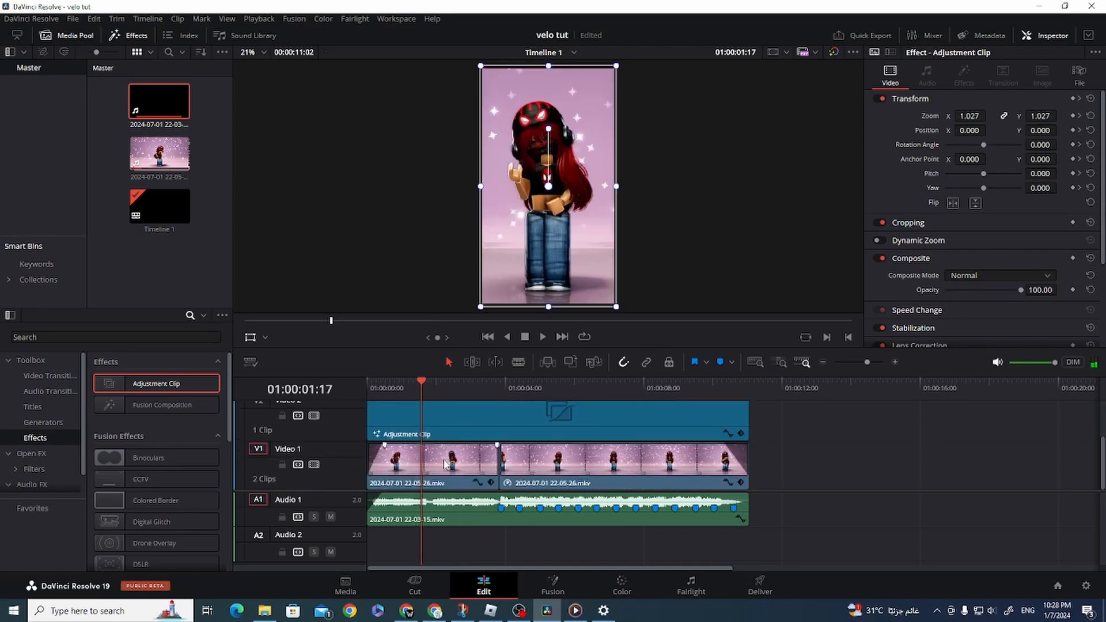
pyautogui.click(445, 465)
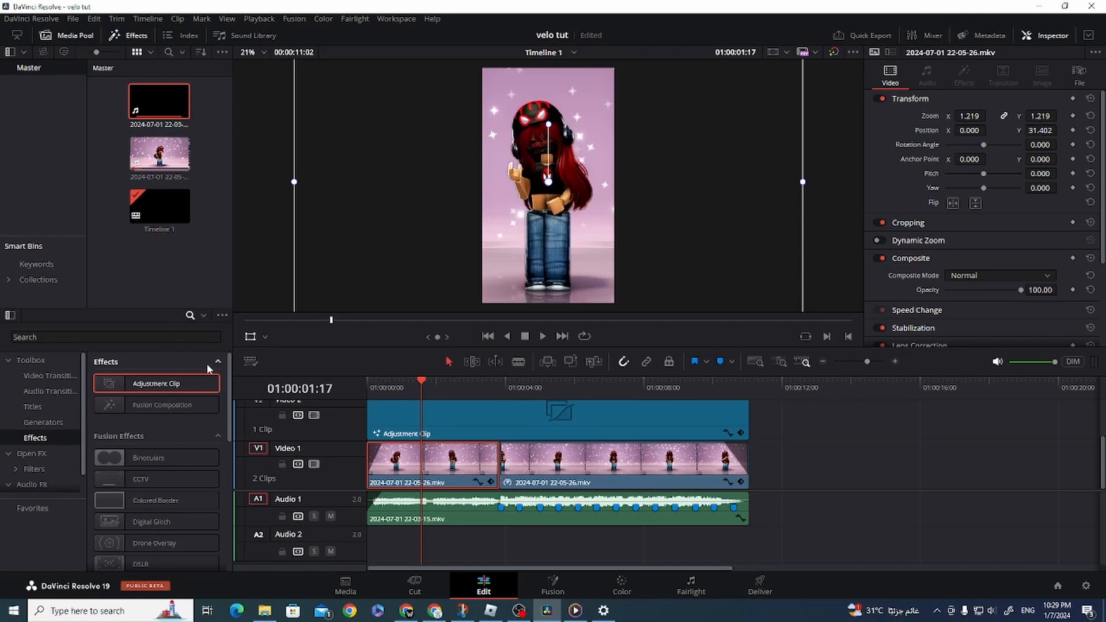
pyautogui.click(34, 454)
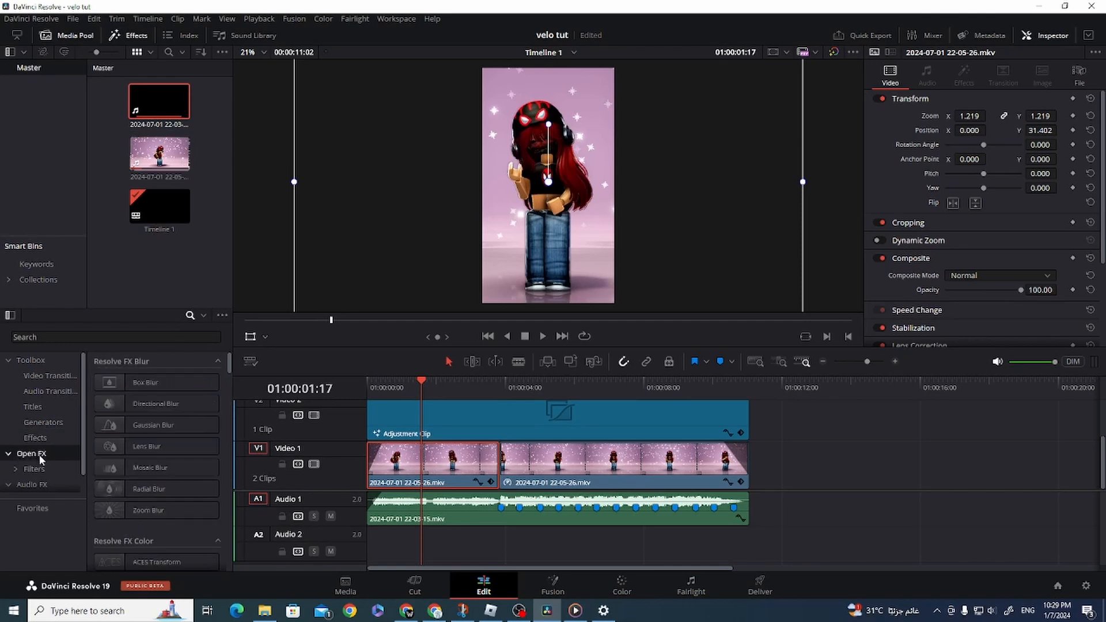
pyautogui.moveTo(122, 469); pyautogui.dragTo(436, 471)
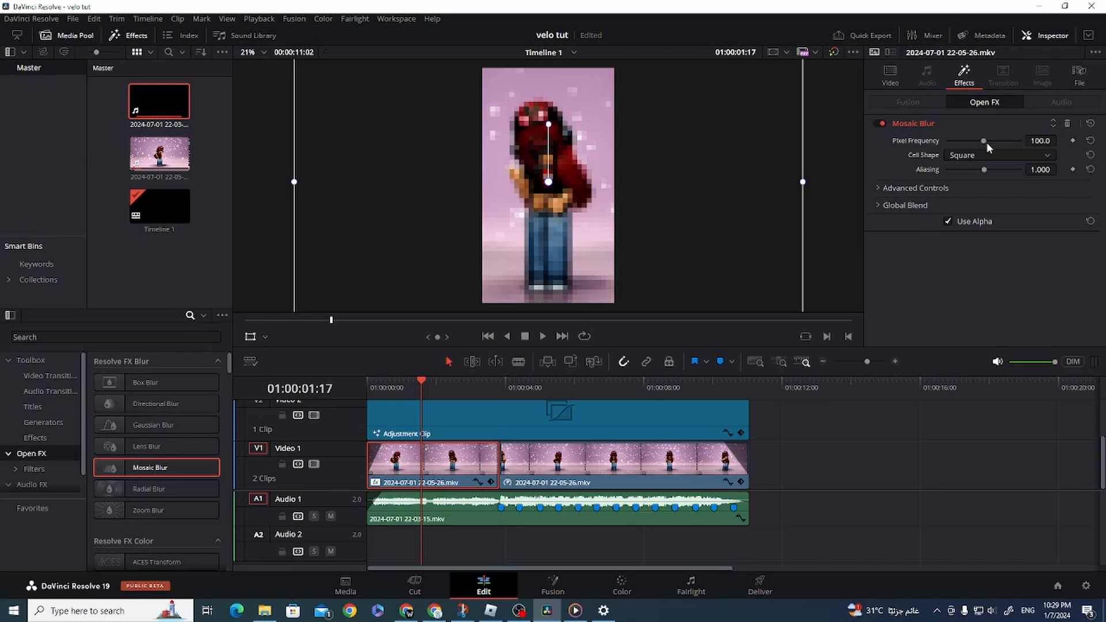
pyautogui.moveTo(984, 141); pyautogui.dragTo(1039, 150)
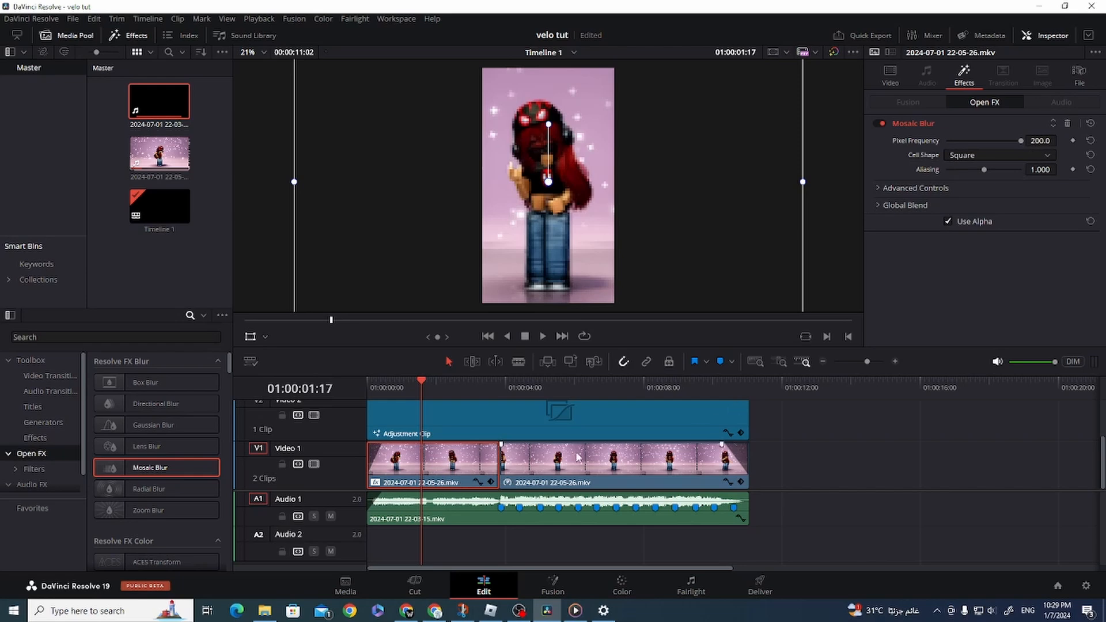
# Step: Try muting the colors of the Video 2 adjustment clip by pulling its outer Color Warper points toward the center
pyautogui.click(625, 591)
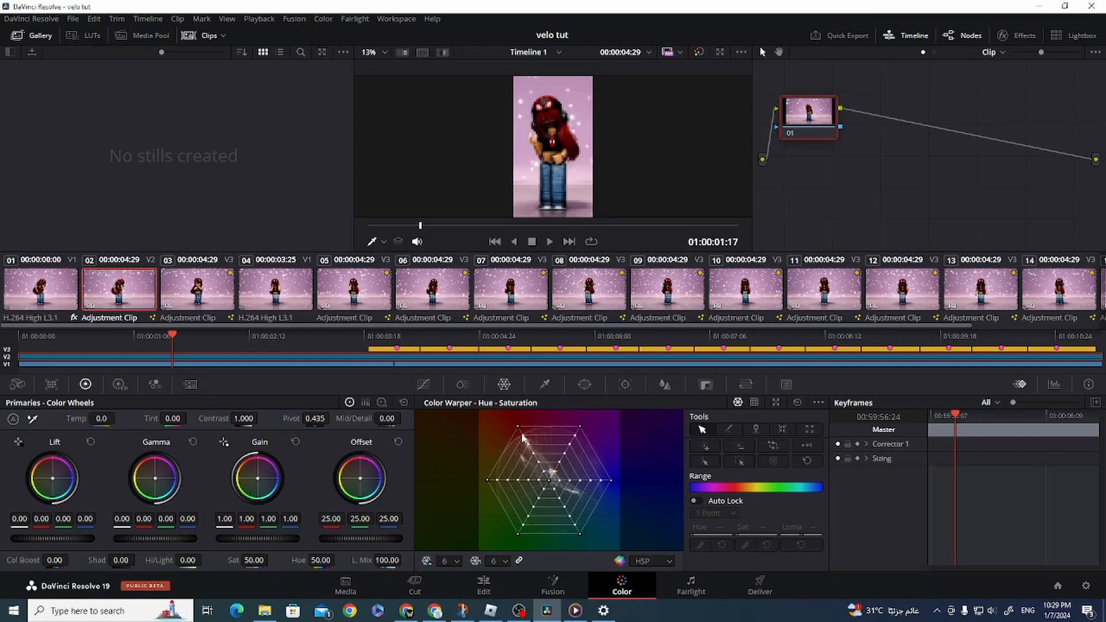
pyautogui.moveTo(518, 429); pyautogui.dragTo(568, 449)
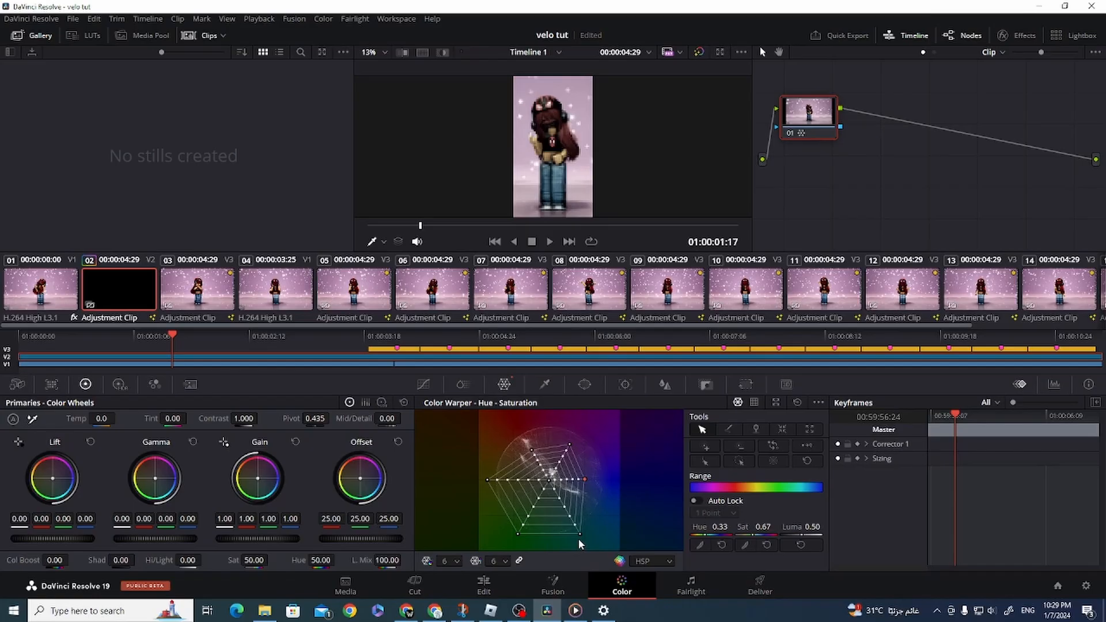
pyautogui.moveTo(579, 536); pyautogui.dragTo(549, 481)
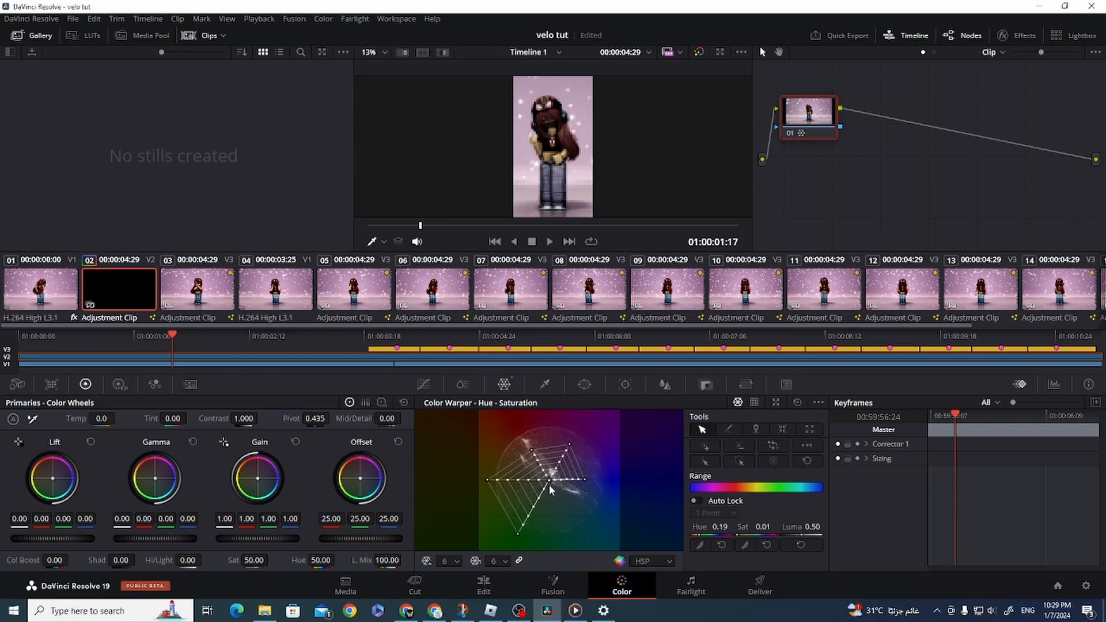
pyautogui.moveTo(519, 540); pyautogui.dragTo(549, 483)
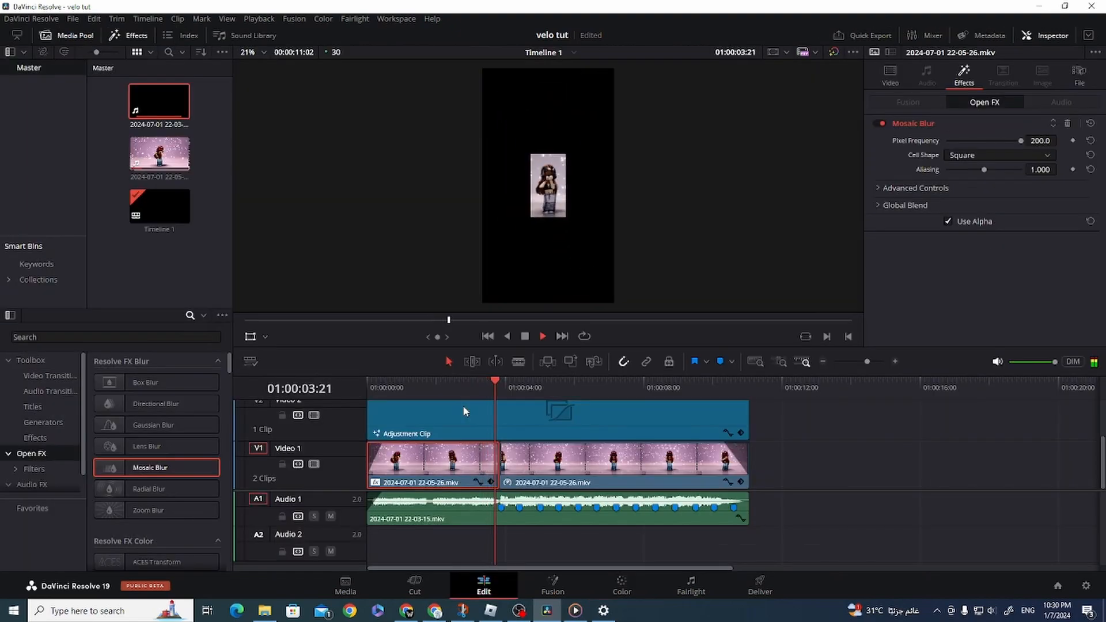
# Step: Preview the color change on the Edit page and undo the Color Warper adjustments on the Video 2 adjustment clip
pyautogui.press('space')
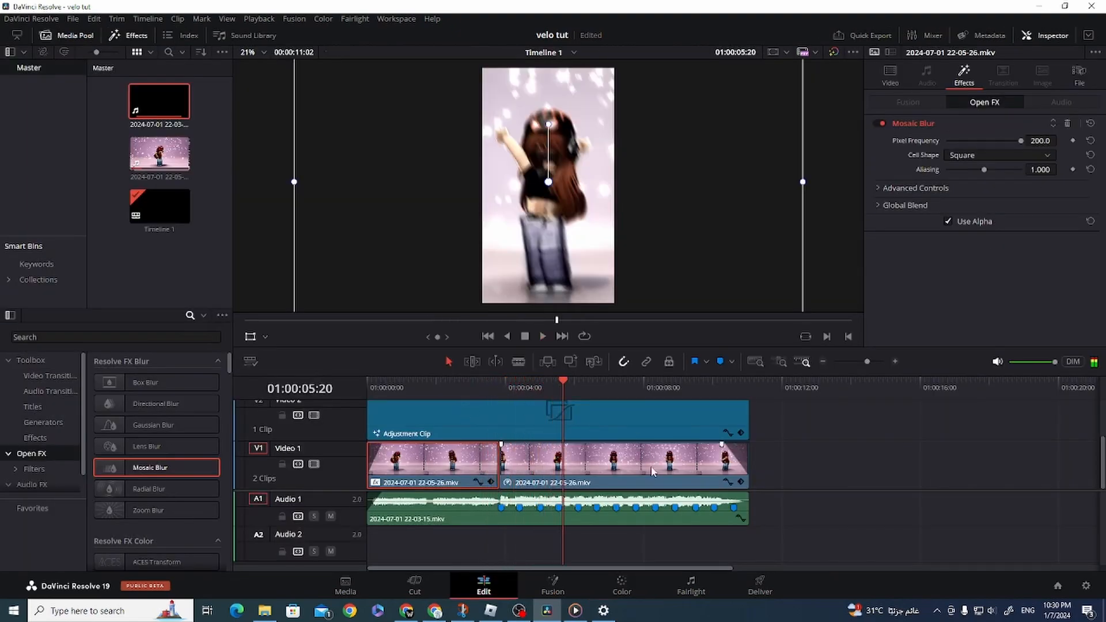
pyautogui.hotkey('ctrl', 'z')
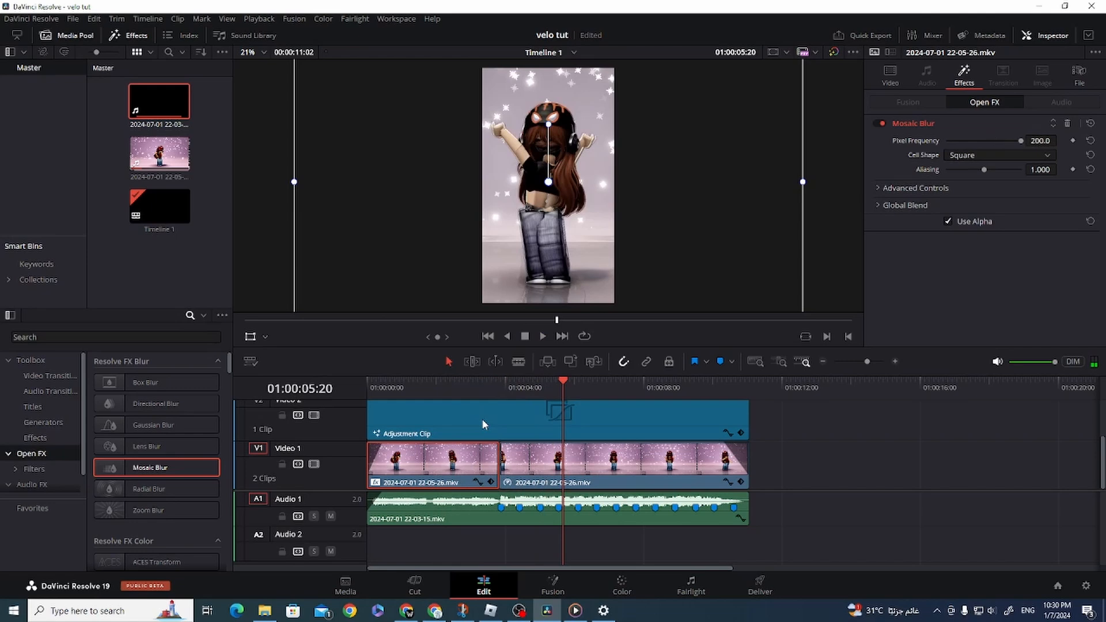
pyautogui.click(619, 587)
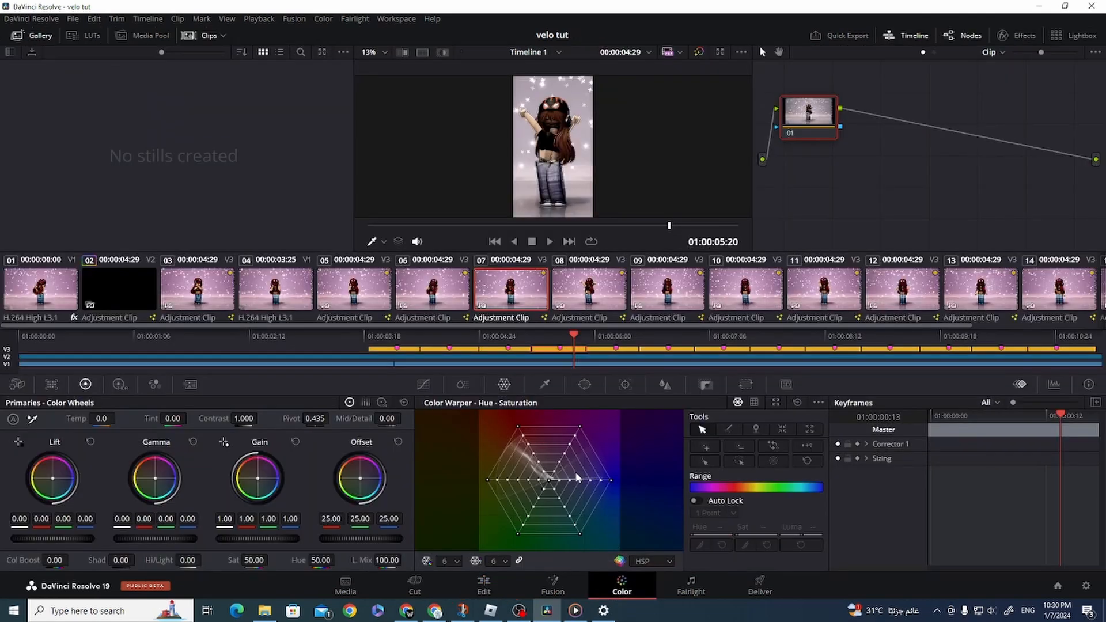
pyautogui.click(187, 294)
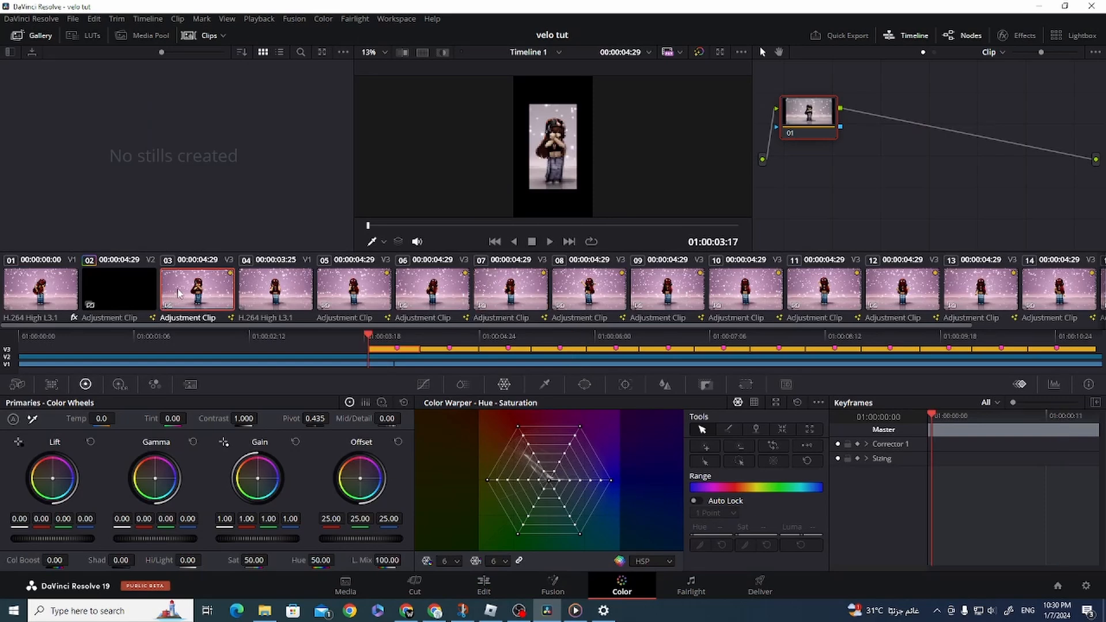
pyautogui.click(130, 285)
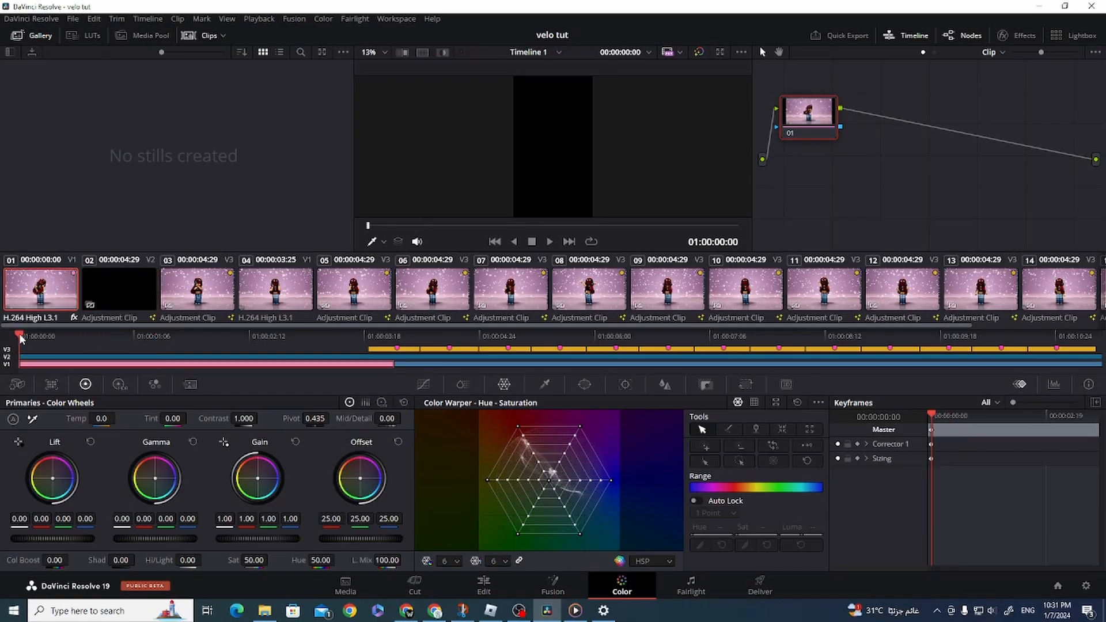
# Step: Mute the first dance clip's colors by pulling its outer red and yellow Color Warper points toward the center
pyautogui.moveTo(20, 336); pyautogui.dragTo(110, 336)
pyautogui.moveTo(518, 427); pyautogui.dragTo(560, 462)
pyautogui.moveTo(487, 480); pyautogui.dragTo(513, 470)
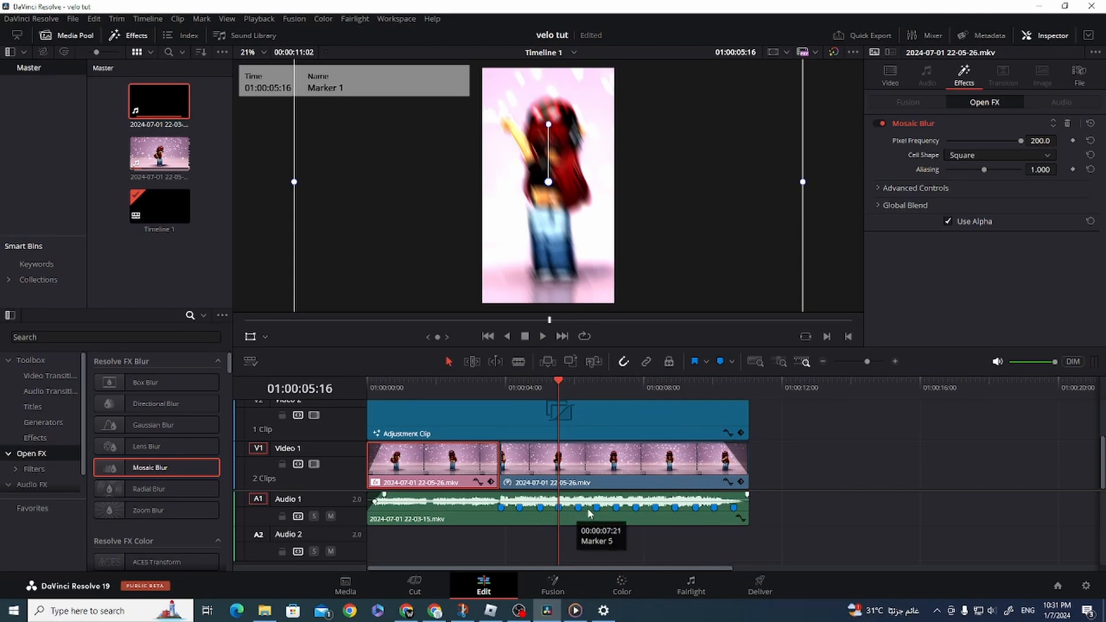
# Step: Play the edit from 01:00:05:16 and change the color of the audio clip's Marker 6 to pink
pyautogui.press('space')
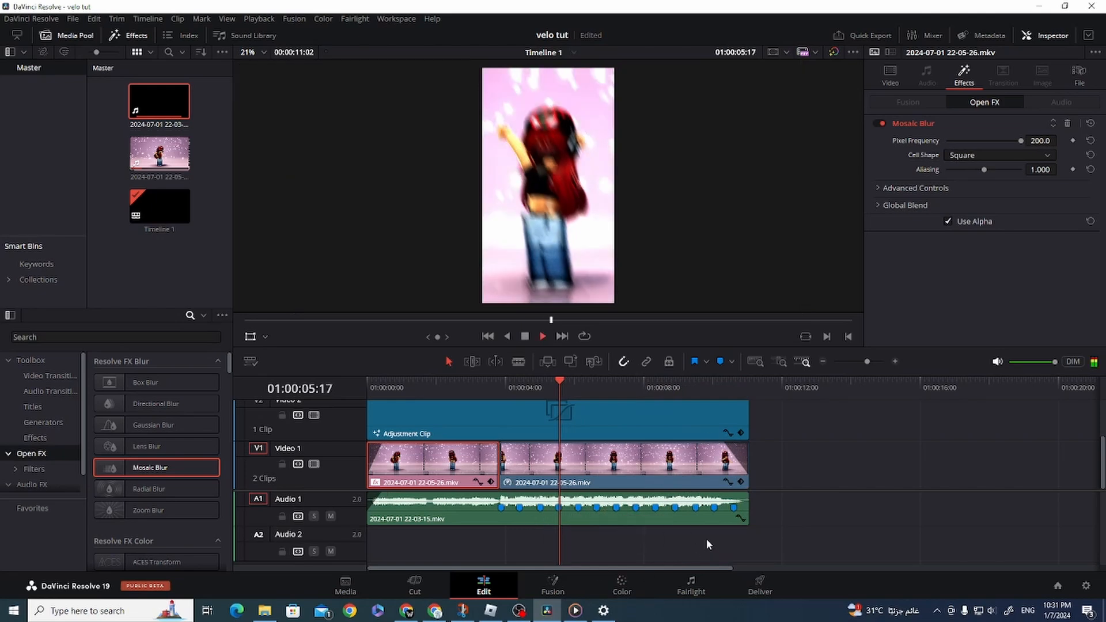
pyautogui.press('space')
pyautogui.doubleClick(597, 509)
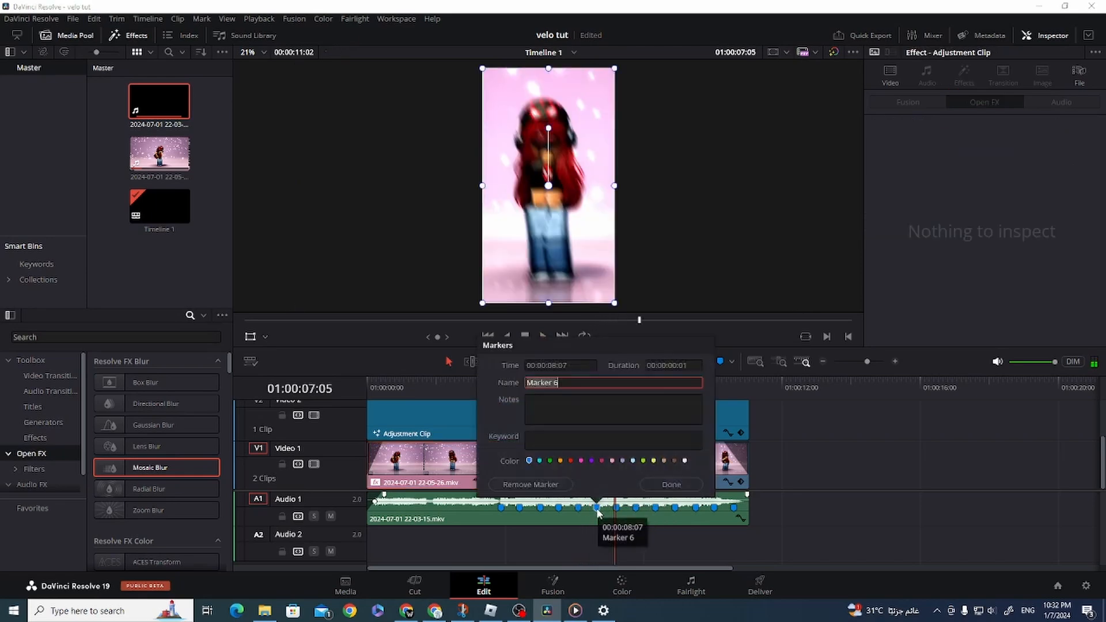
pyautogui.click(580, 461)
pyautogui.click(672, 485)
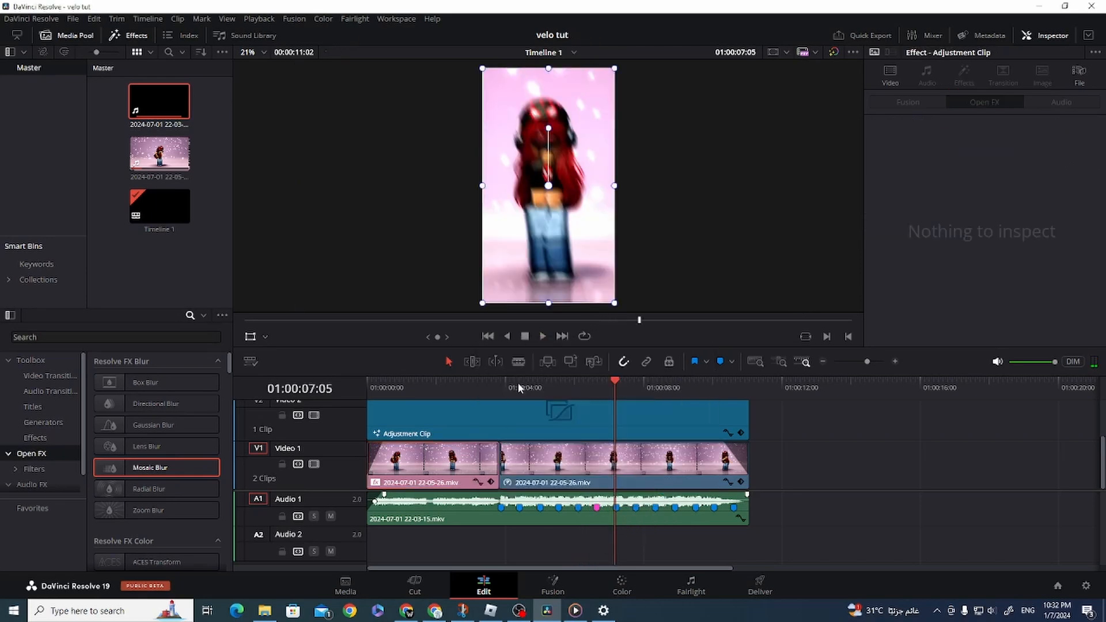
# Step: Change the audio clip's third and ninth markers to pink and play back the edit
pyautogui.click(501, 382)
pyautogui.press('space')
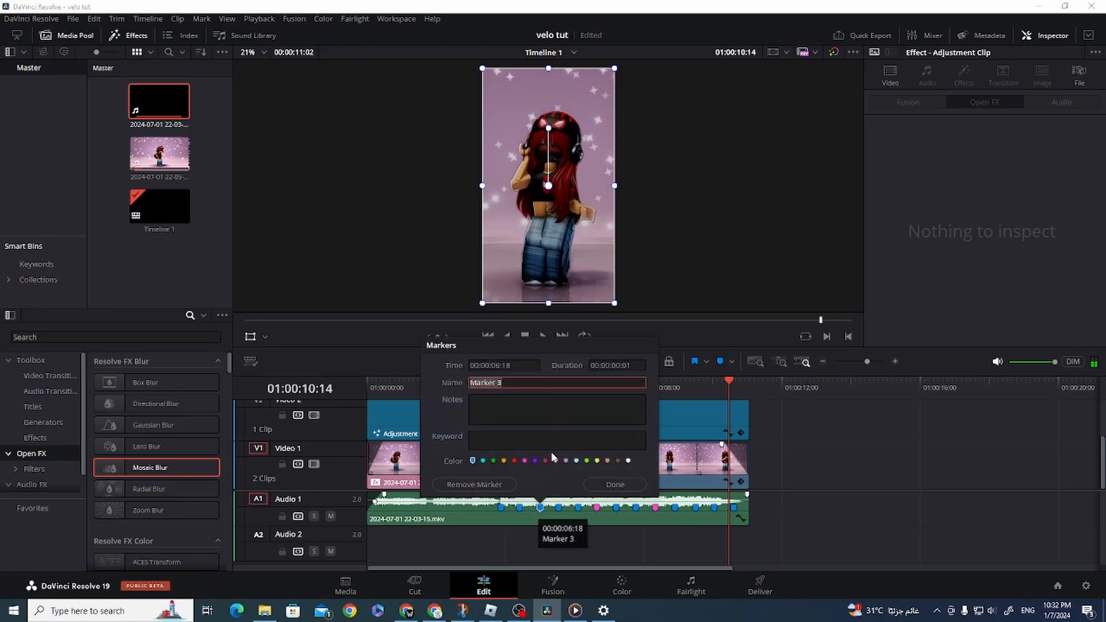
pyautogui.click(525, 458)
pyautogui.click(616, 485)
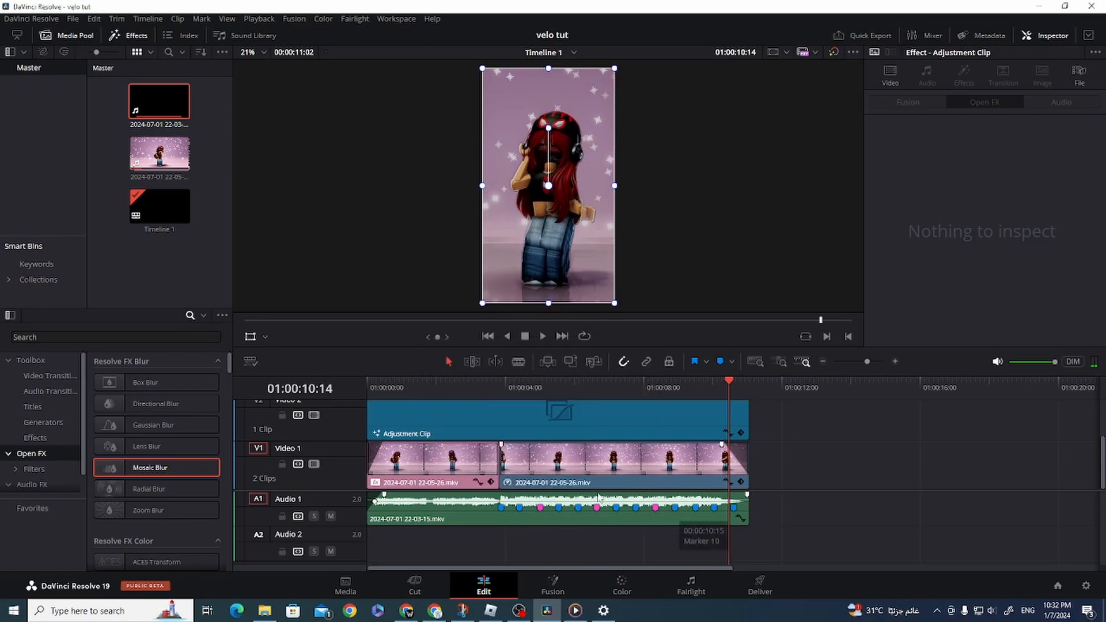
pyautogui.click(479, 386)
pyautogui.press('space')
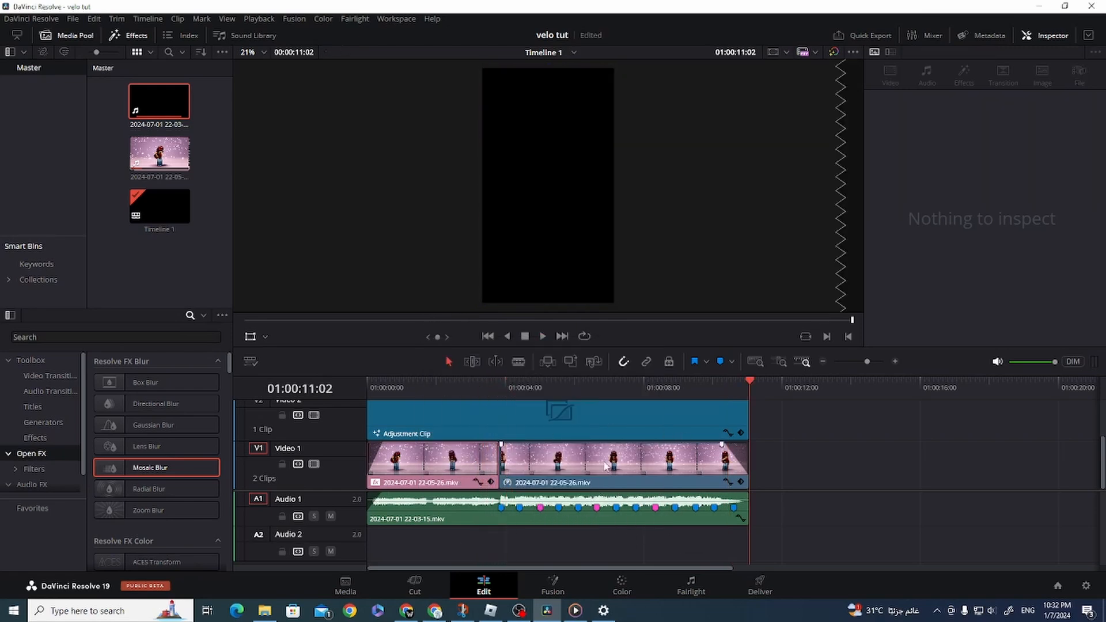
# Step: Add an adjustment clip on a new Video 4 track over the third audio marker and trim it to the yellow clip below
pyautogui.click(550, 396)
pyautogui.moveTo(539, 395); pyautogui.dragTo(541, 400)
pyautogui.scroll(2, 520, 468)
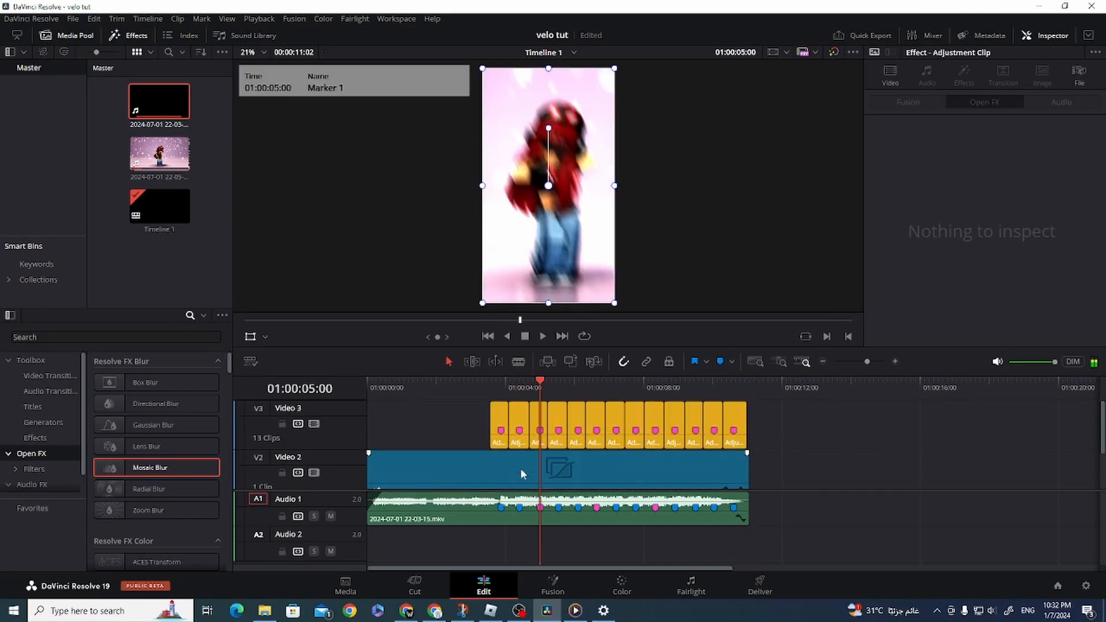
pyautogui.click(542, 430)
pyautogui.click(35, 438)
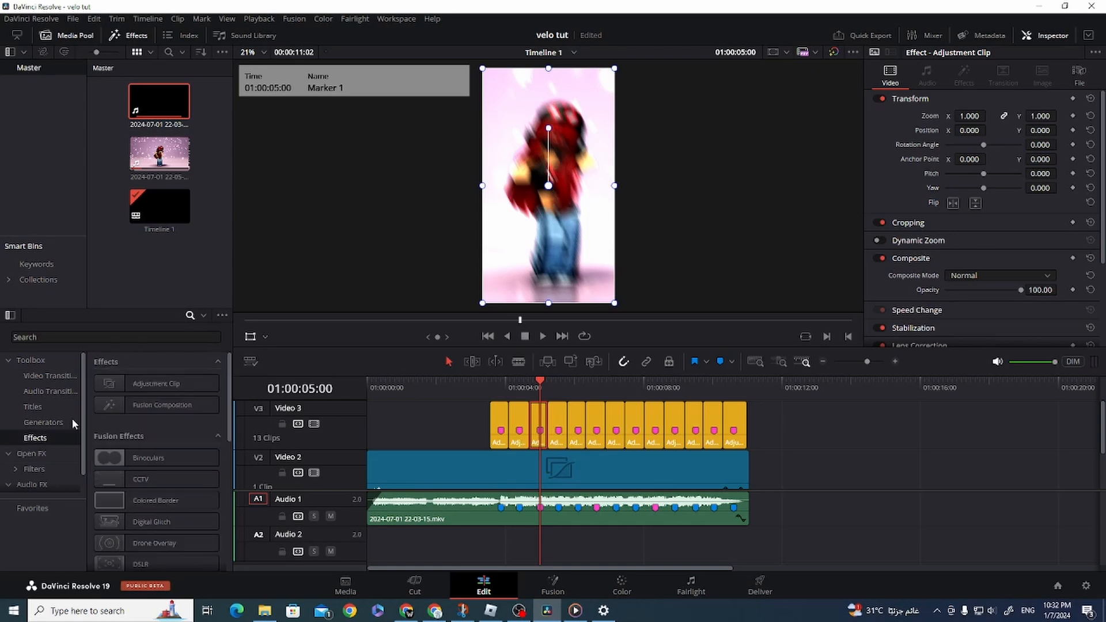
pyautogui.moveTo(156, 384)
pyautogui.mouseDown()
pyautogui.moveTo(288, 375)
pyautogui.moveTo(533, 392)
pyautogui.moveTo(537, 407)
pyautogui.moveTo(459, 421)
pyautogui.moveTo(526, 425)
pyautogui.mouseUp()
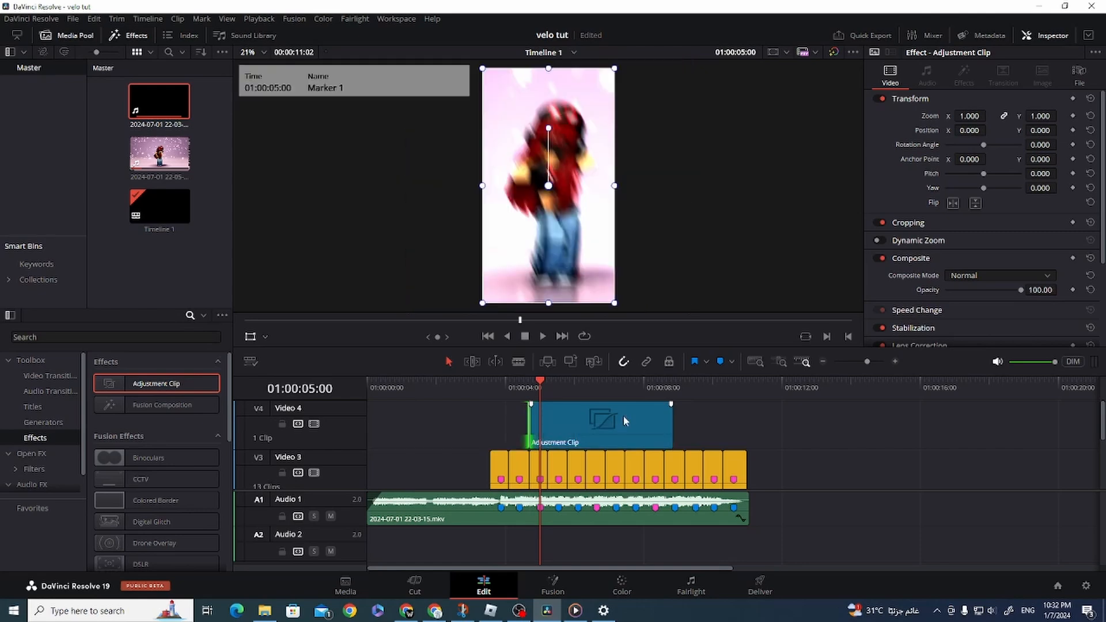
pyautogui.moveTo(666, 414); pyautogui.dragTo(546, 432)
# Step: Change the clip color of the Video 4 adjustment clip to green
pyautogui.rightClick(539, 433)
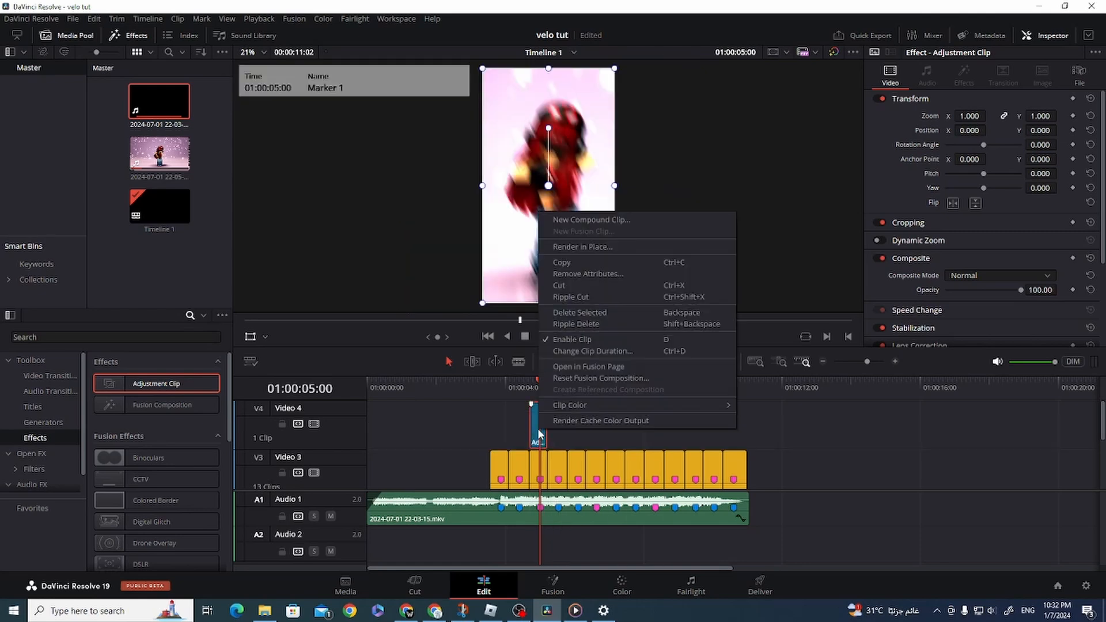
pyautogui.moveTo(568, 407)
pyautogui.click(772, 490)
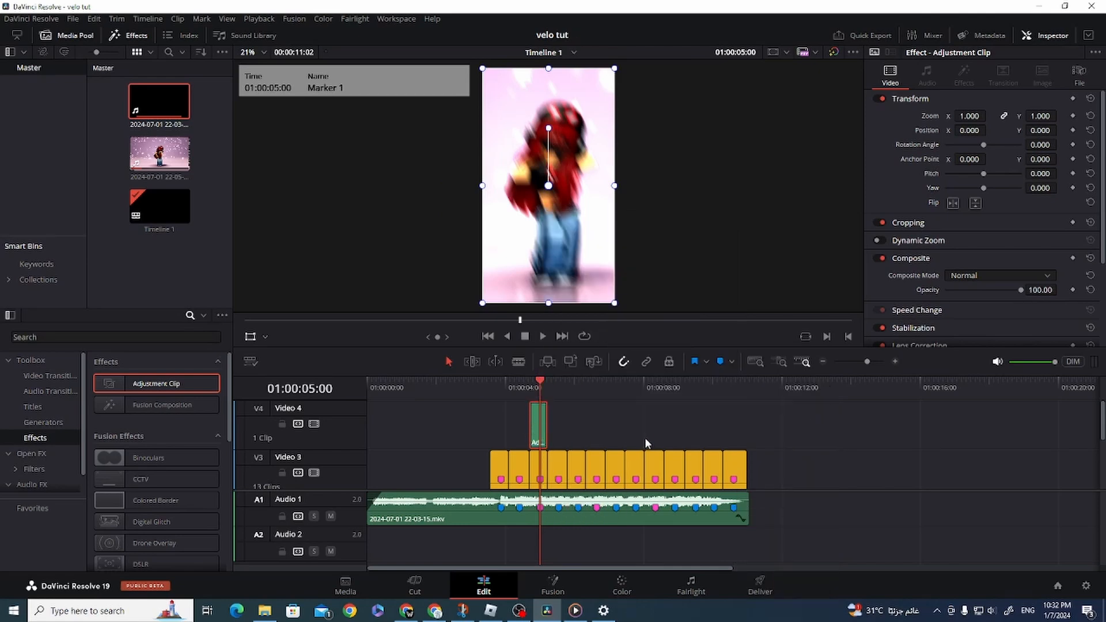
# Step: Add Transform keyframes to the green adjustment clip at 01:00:05:00 and a few frames before and after it
pyautogui.click(1075, 102)
pyautogui.click(1073, 99)
pyautogui.click(1064, 103)
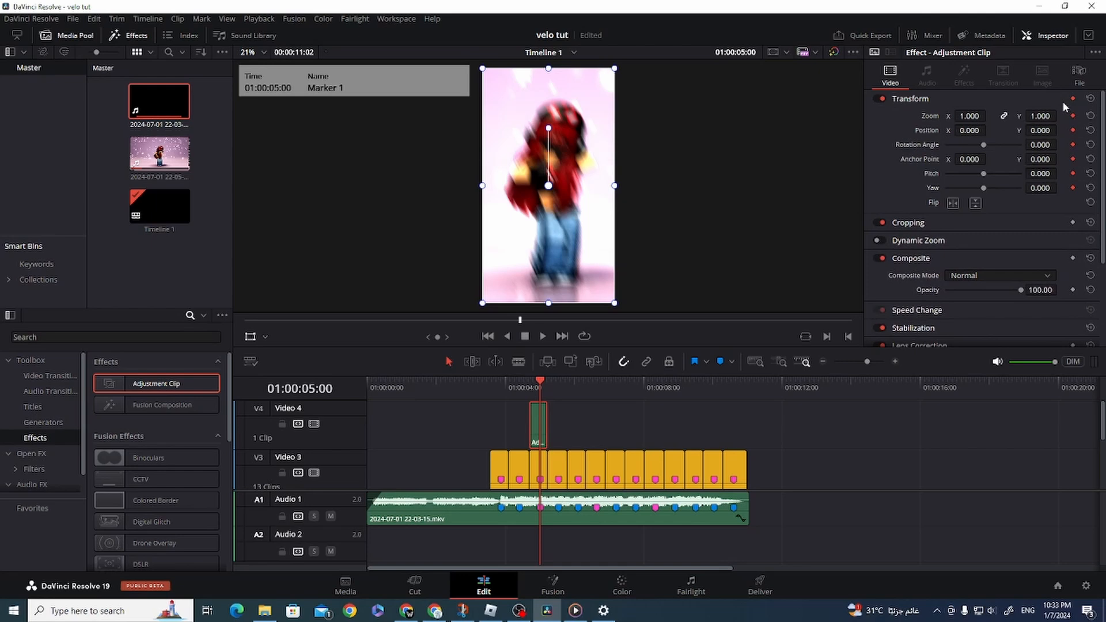
pyautogui.press('Left')
pyautogui.press('Left')
pyautogui.press('Left')
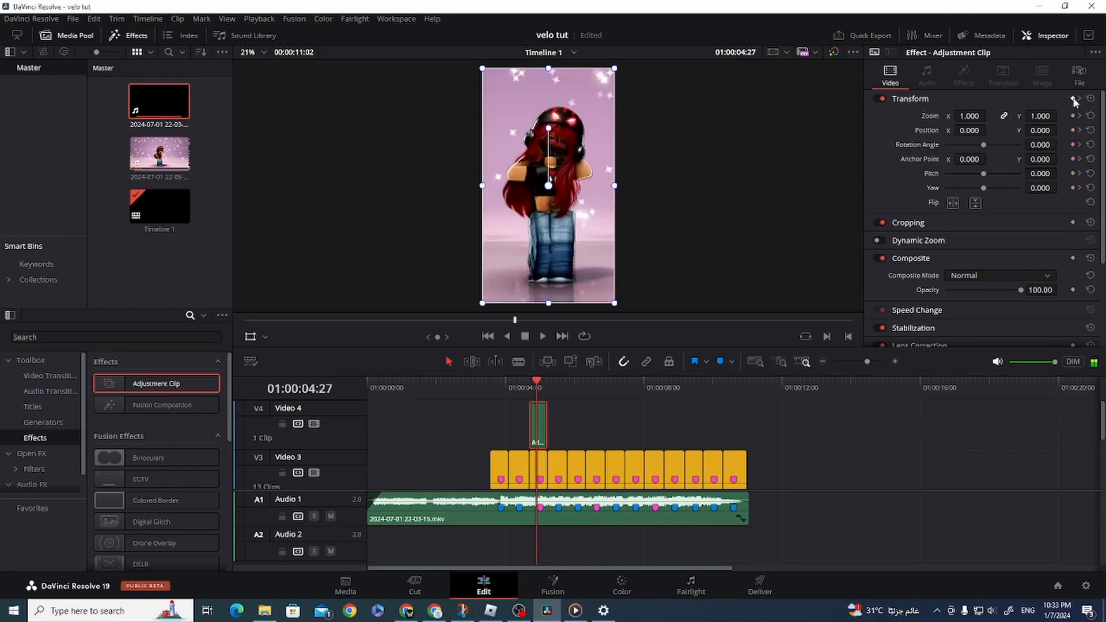
pyautogui.press('Left')
pyautogui.press('Right')
pyautogui.press('Right')
pyautogui.press('Right')
pyautogui.press('Right')
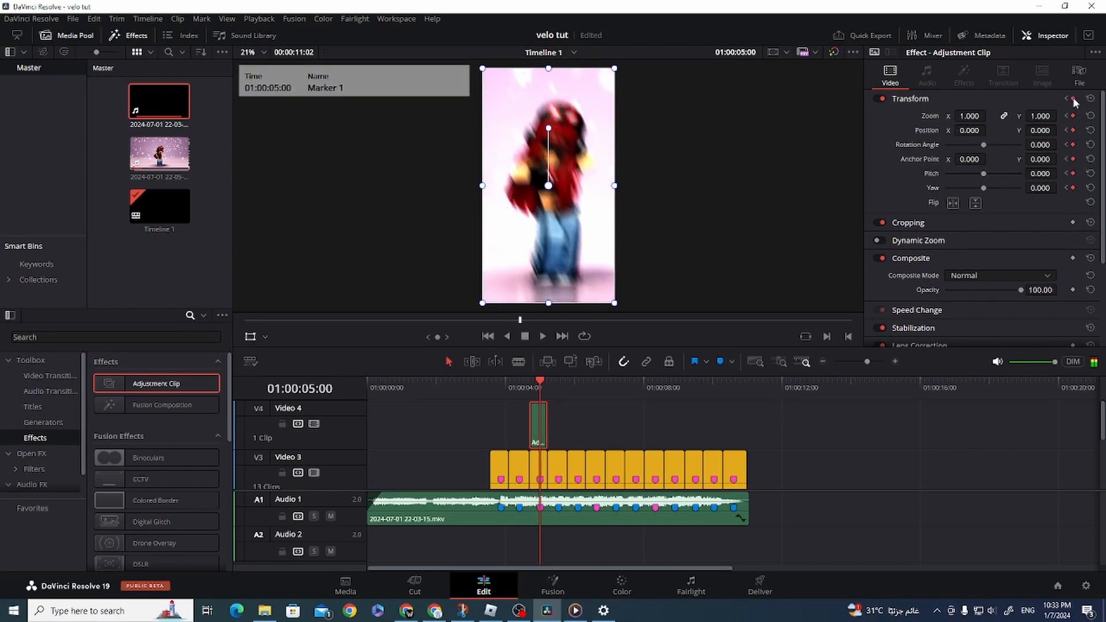
pyautogui.press('Right')
pyautogui.press('Right')
pyautogui.press('Right')
pyautogui.press('Right')
pyautogui.press('Right')
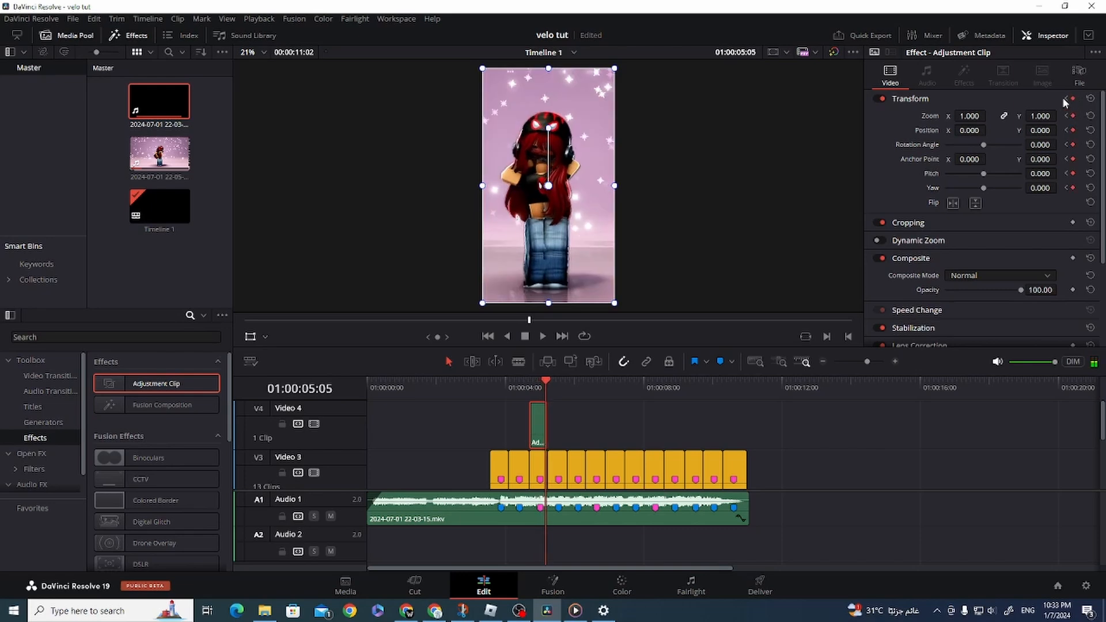
# Step: Peak the green clip's eased Zoom curve at 1.240 at 01:00:05:00, set its last keyframe to 1.013 and preview the zoom
pyautogui.click(1066, 99)
pyautogui.moveTo(971, 116); pyautogui.dragTo(993, 116)
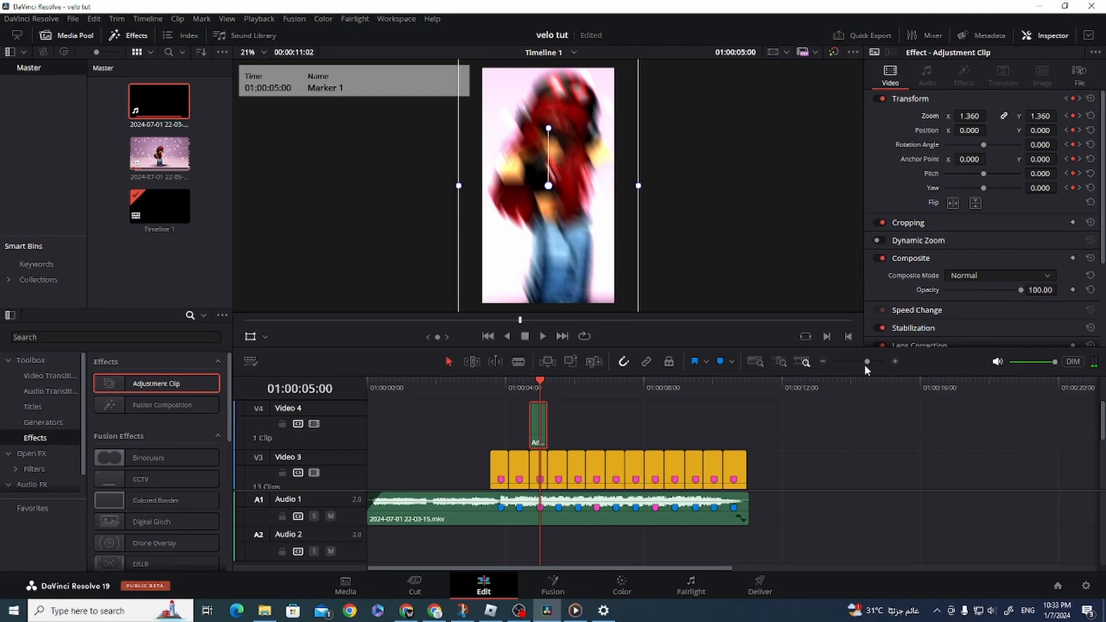
pyautogui.click(896, 362)
pyautogui.click(775, 442)
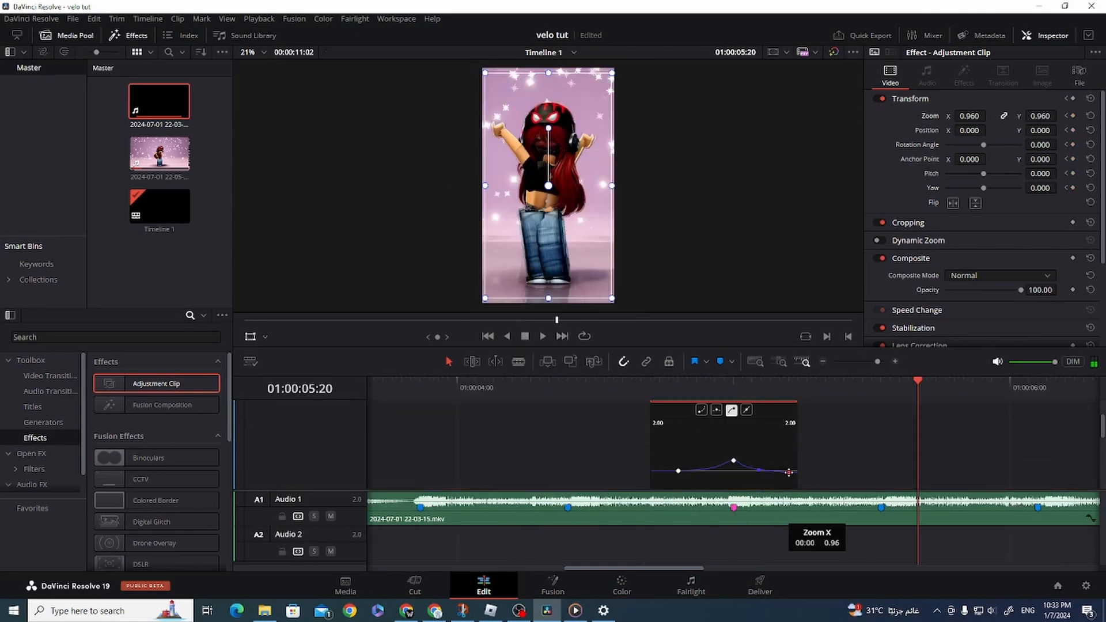
pyautogui.moveTo(790, 471); pyautogui.dragTo(790, 471)
pyautogui.click(660, 384)
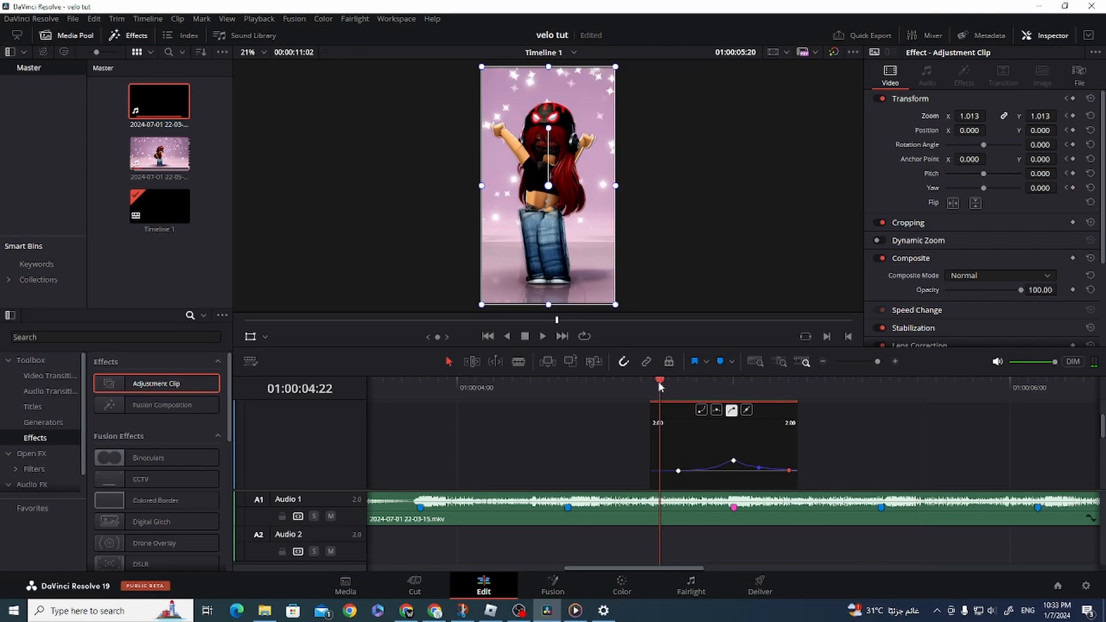
pyautogui.press('space')
pyautogui.click(658, 381)
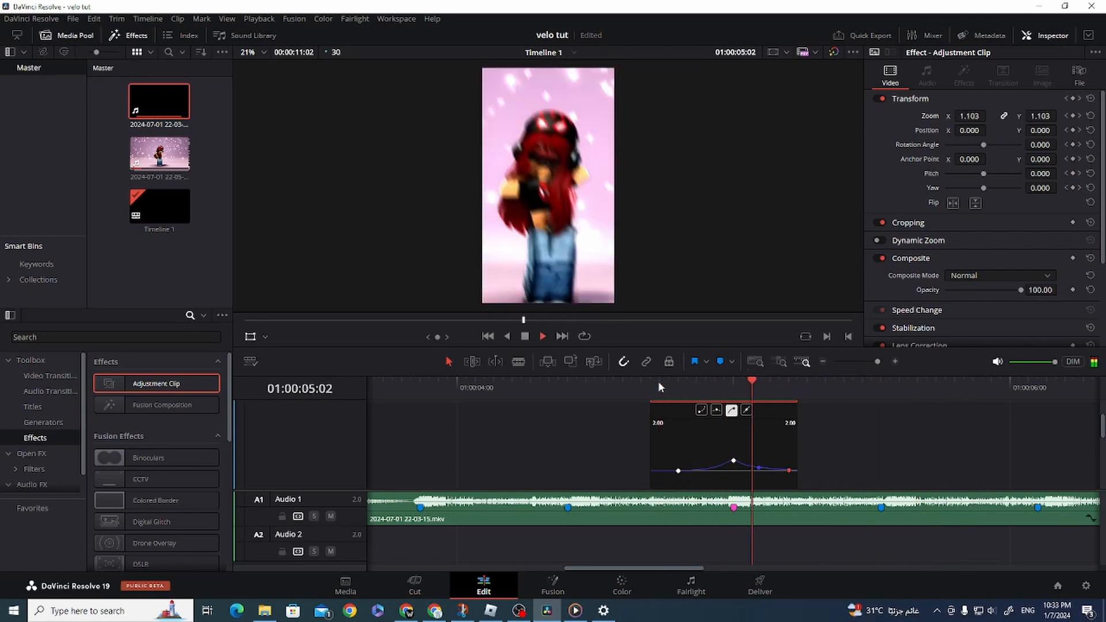
pyautogui.press('space')
# Step: Add a marker to the green adjustment clip at 01:00:05:00 and set its color to sand
pyautogui.click(823, 362)
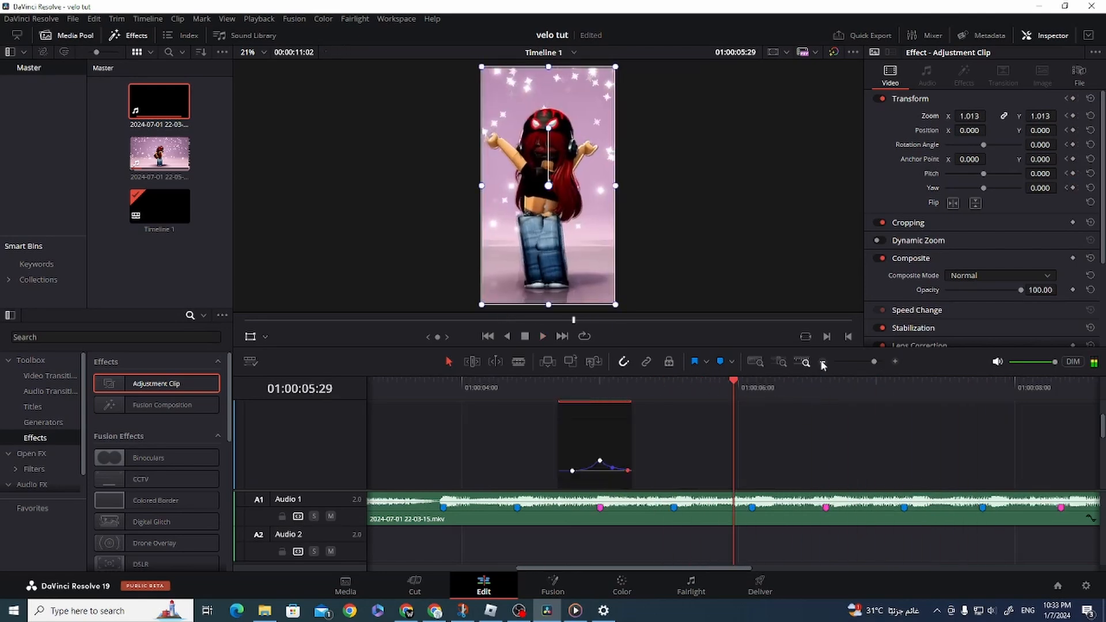
pyautogui.click(823, 362)
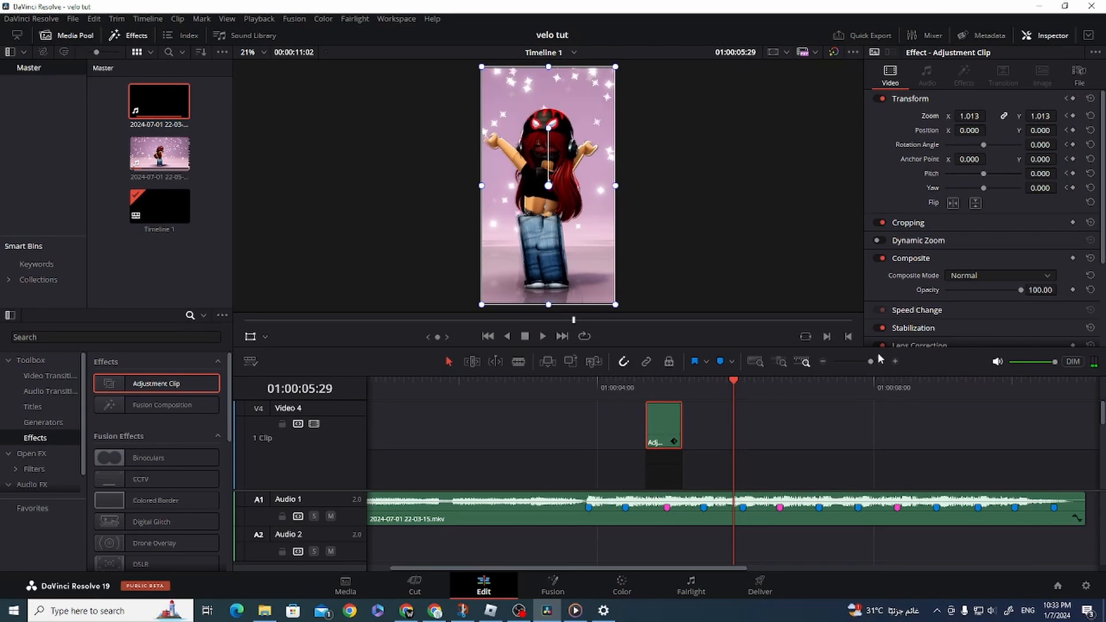
pyautogui.click(893, 362)
pyautogui.click(612, 441)
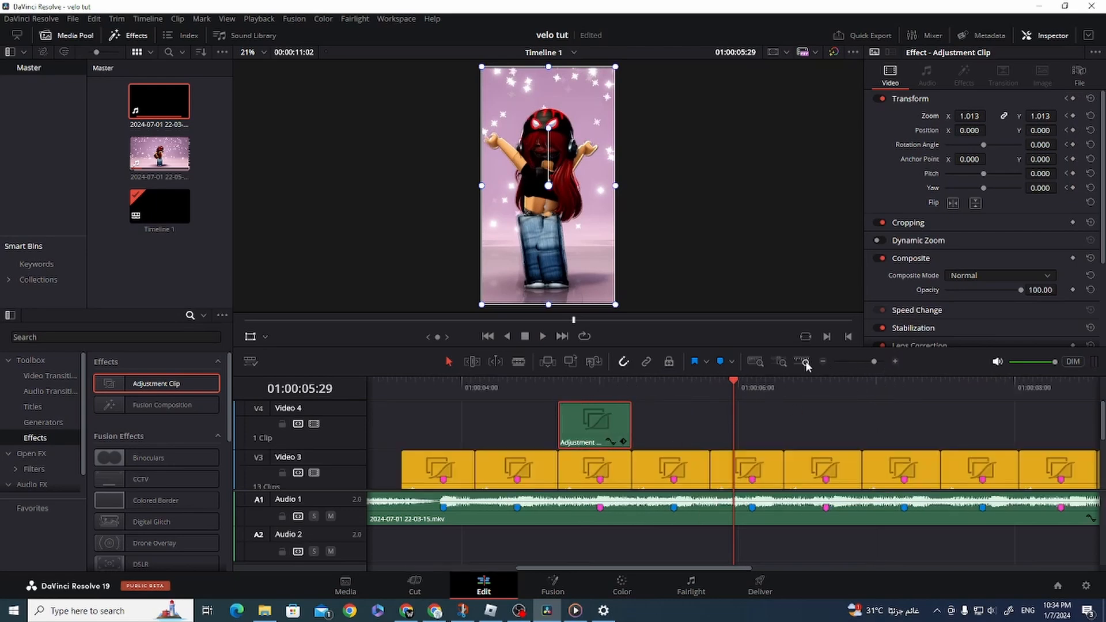
pyautogui.click(823, 362)
pyautogui.click(668, 382)
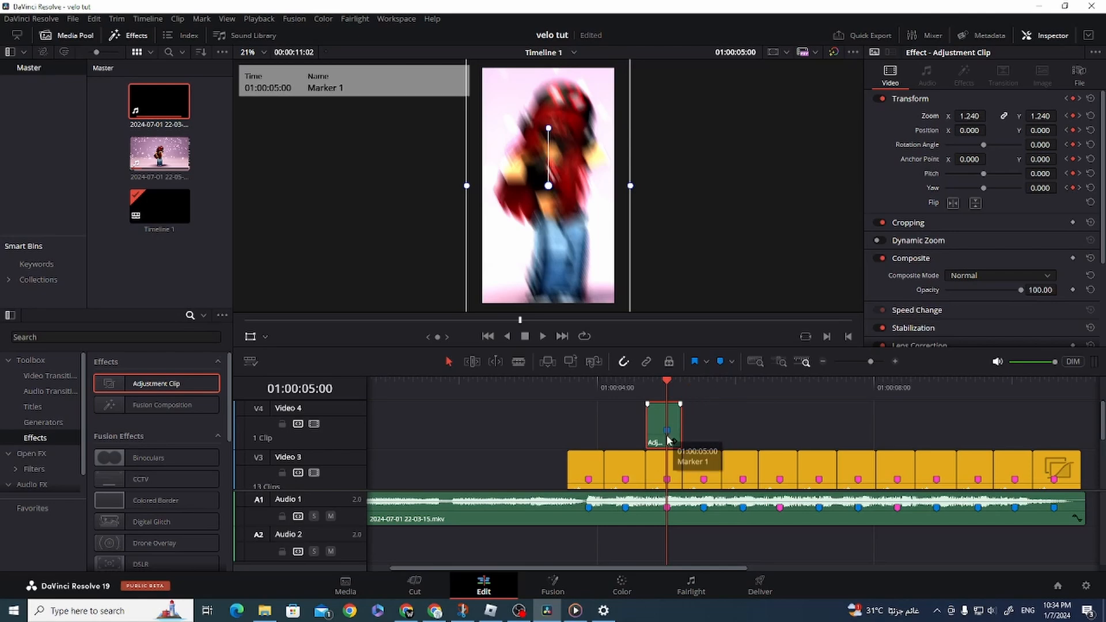
pyautogui.doubleClick(667, 431)
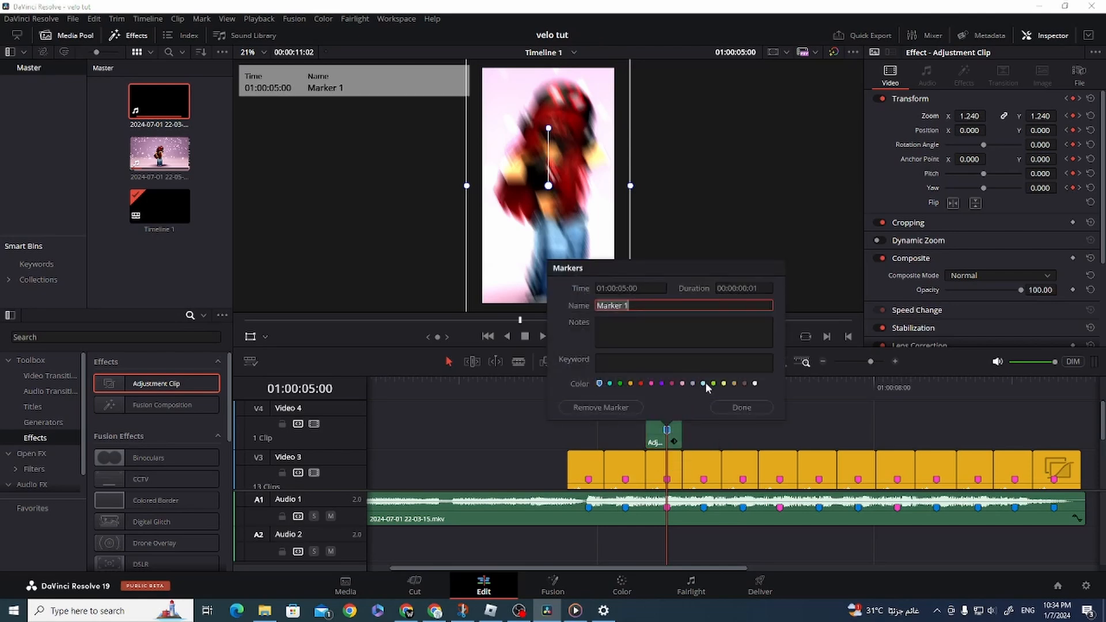
pyautogui.click(734, 385)
pyautogui.click(741, 407)
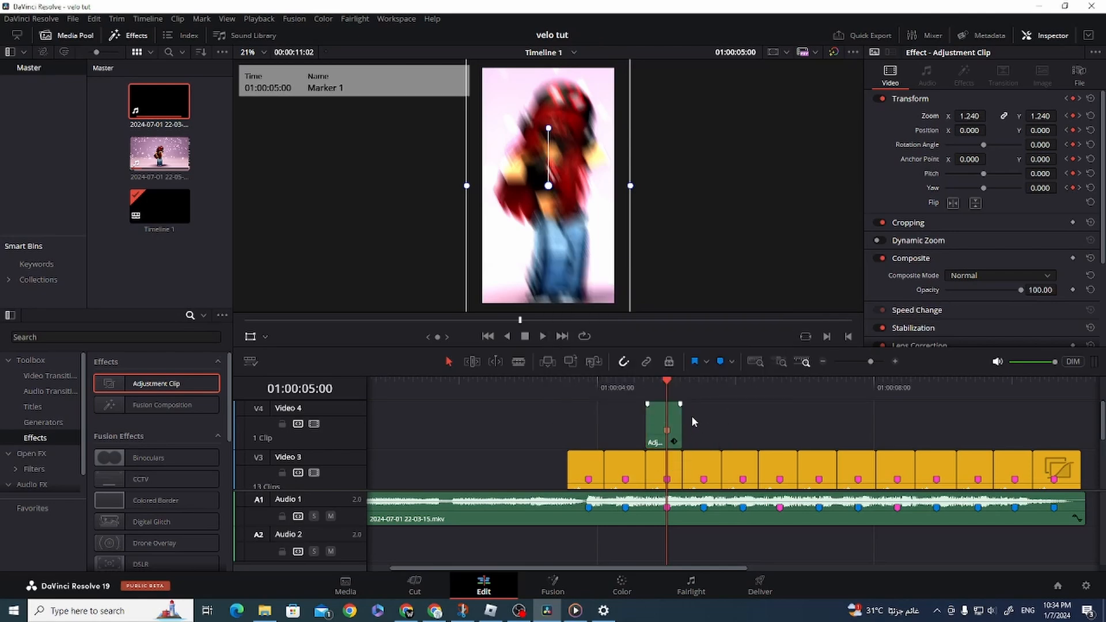
# Step: Copy the green adjustment clip on Video 4 over the other two pink audio markers and play back the edit
pyautogui.click(823, 361)
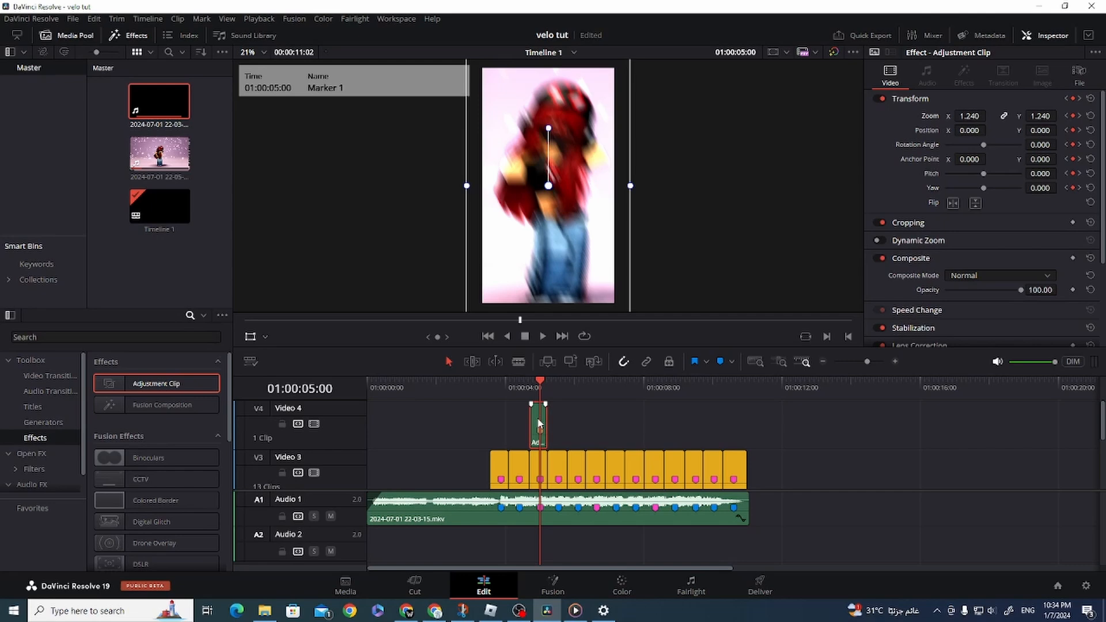
pyautogui.moveTo(540, 424); pyautogui.dragTo(655, 433)
pyautogui.click(489, 385)
pyautogui.press('space')
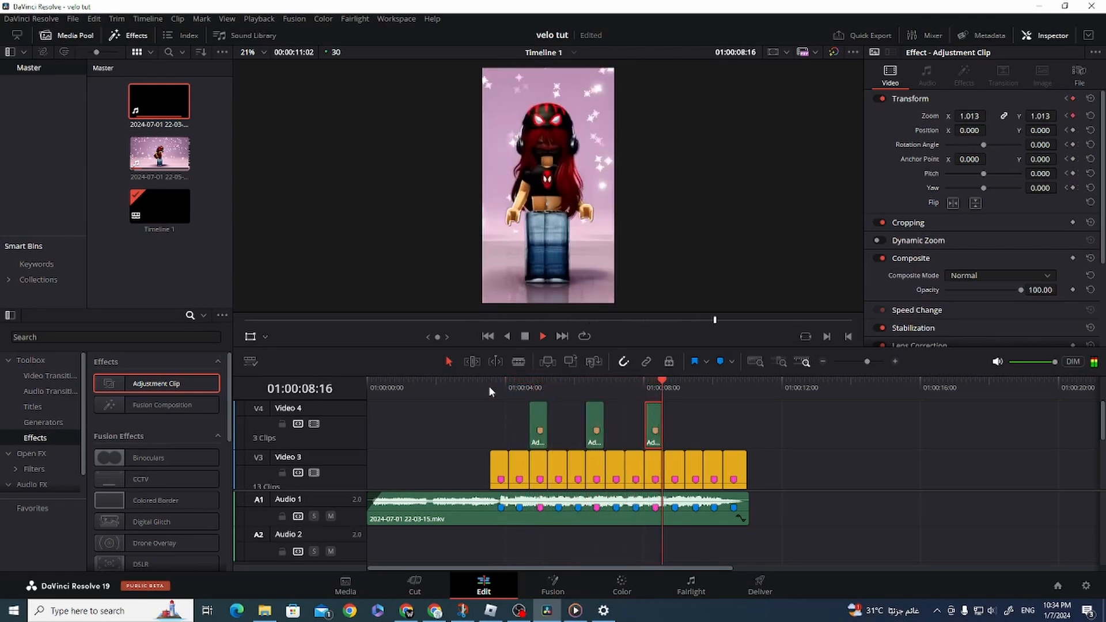
# Step: Add a Text+ title on a new Video 5 track starting at the first green adjustment clip, at 01:00:04:21
pyautogui.moveTo(867, 362); pyautogui.dragTo(857, 365)
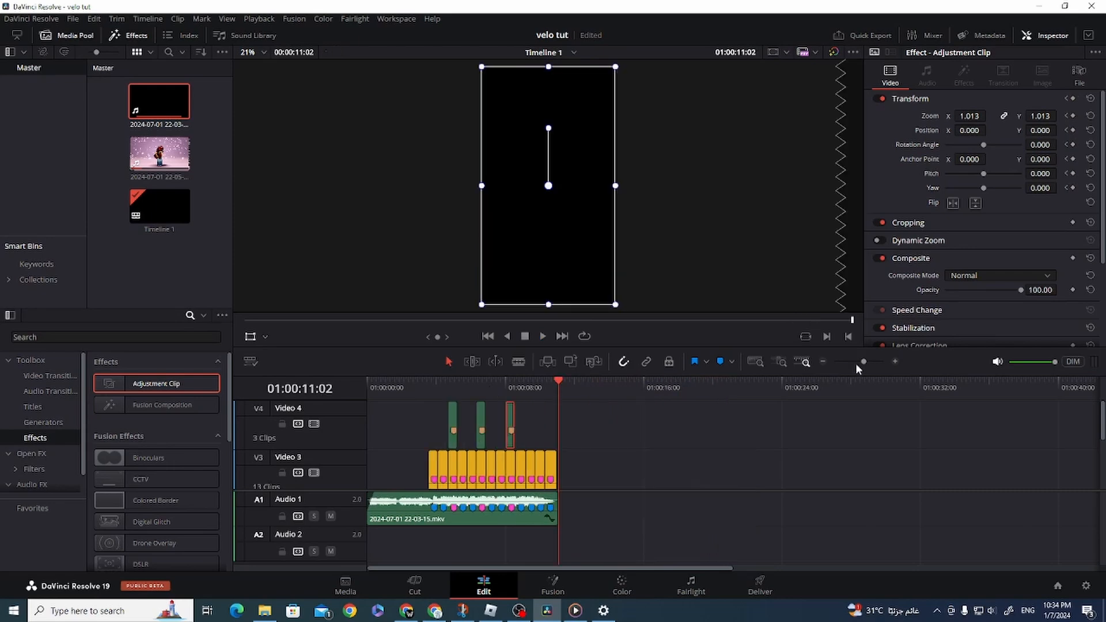
pyautogui.click(896, 362)
pyautogui.click(511, 389)
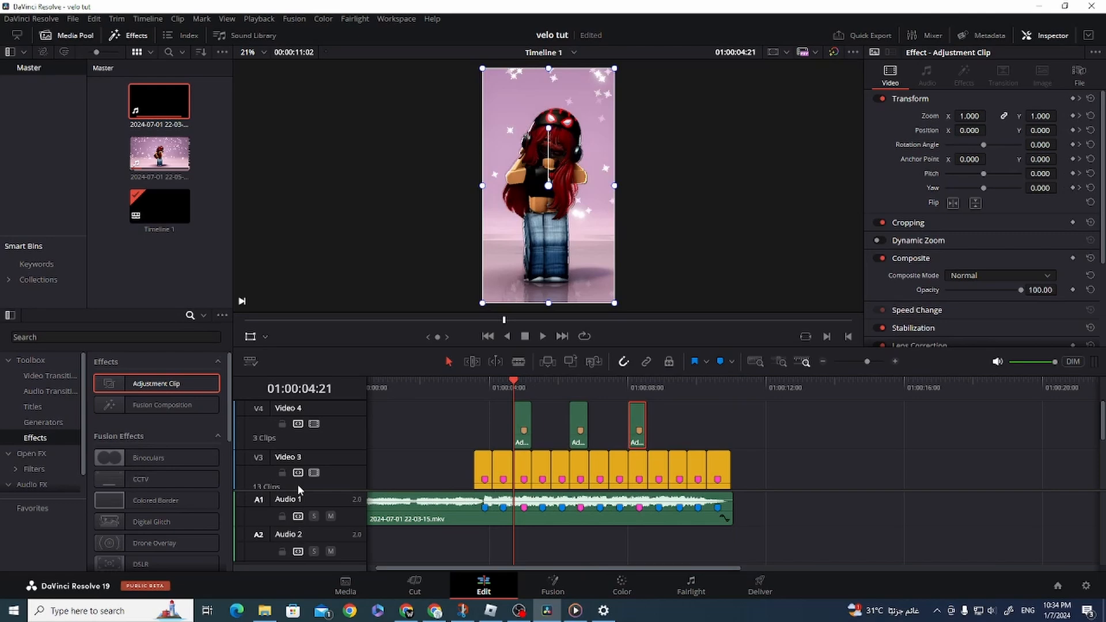
pyautogui.click(51, 408)
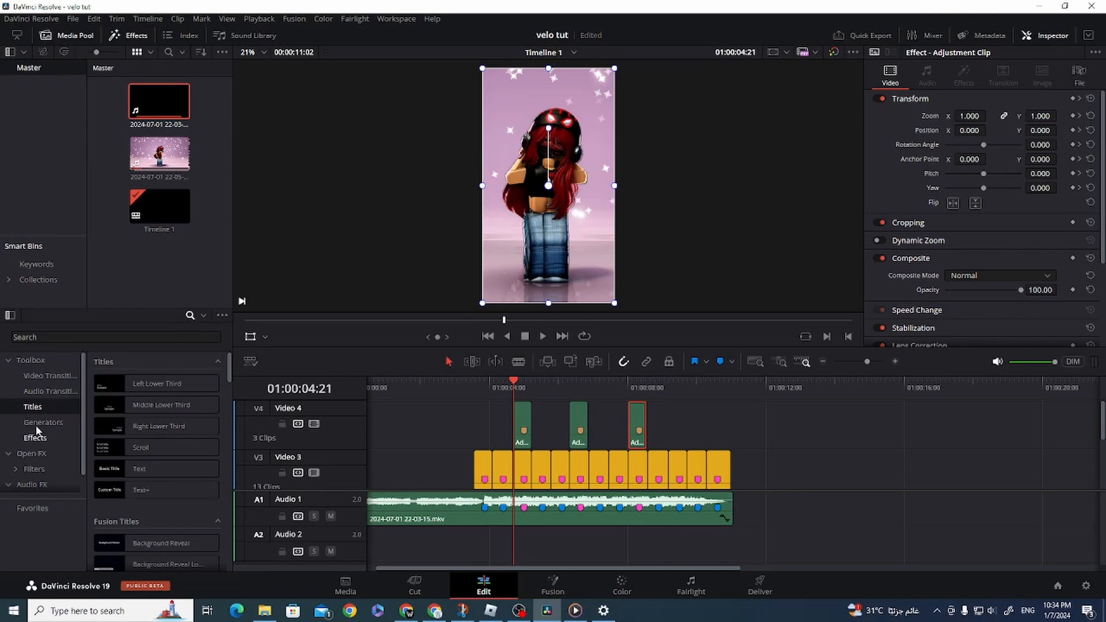
pyautogui.moveTo(114, 490); pyautogui.dragTo(564, 432)
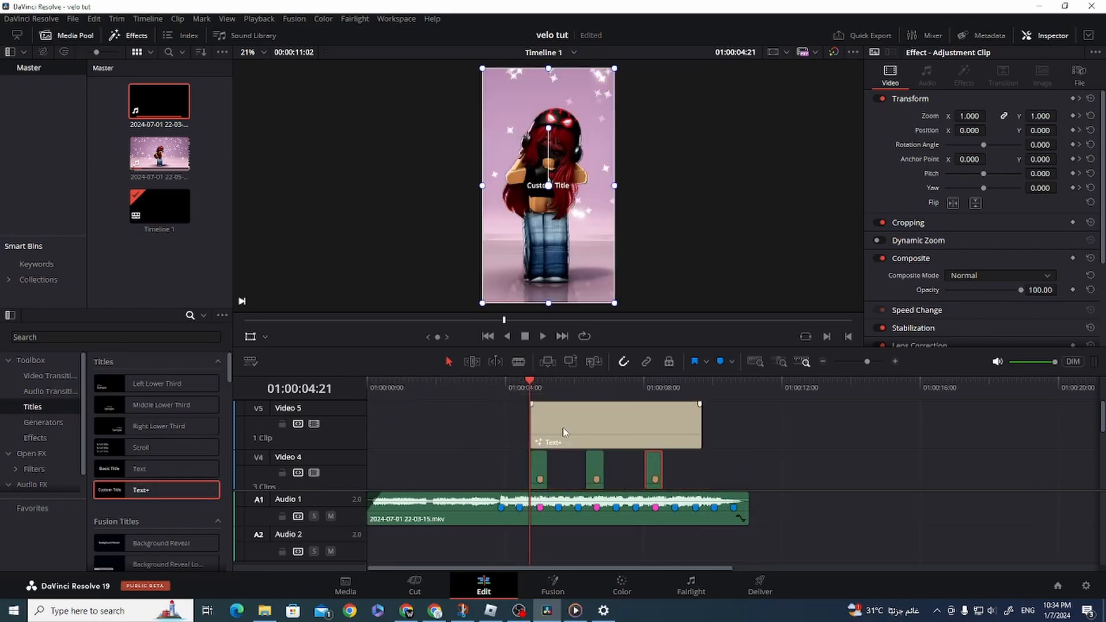
pyautogui.click(561, 427)
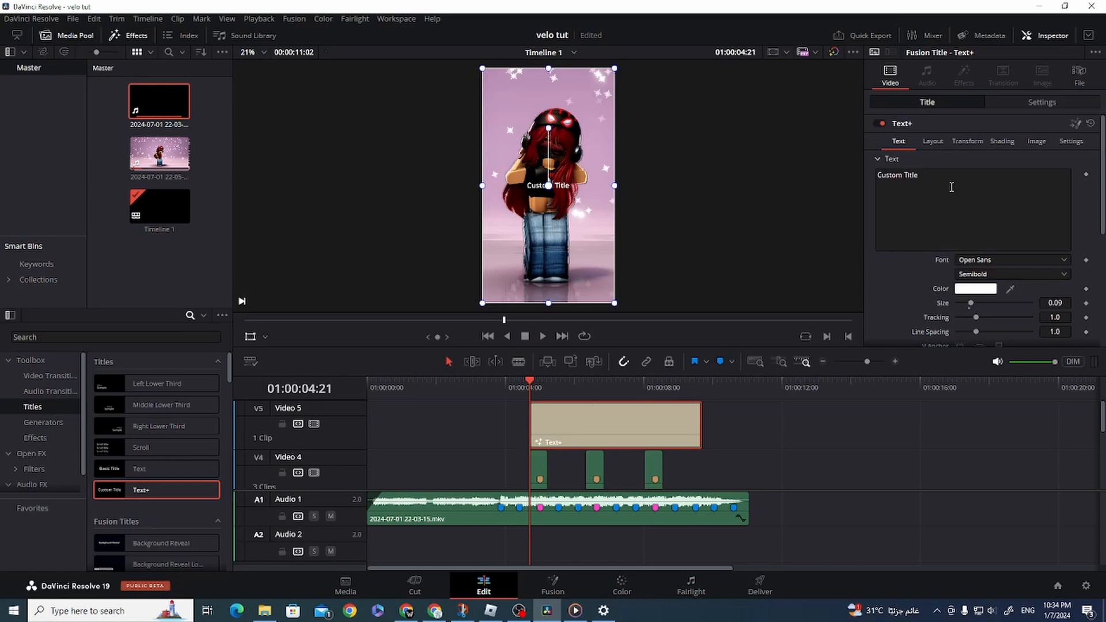
# Step: Replace the title text with a column of hyphens, one per line, and reduce its line spacing to 0.063
pyautogui.click(950, 189)
pyautogui.hotkey('ctrl', 'a')
pyautogui.press('Return')
pyautogui.press('Return')
pyautogui.press('Return')
pyautogui.press('Return')
pyautogui.press('Return')
pyautogui.press('Return')
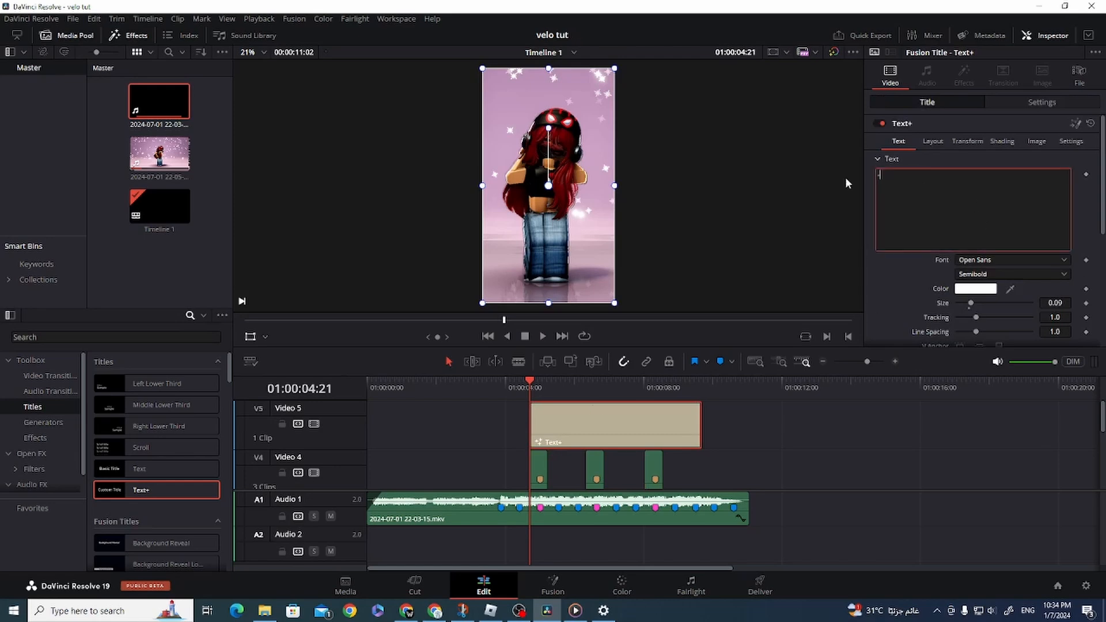
pyautogui.press('Return')
pyautogui.press('Return')
pyautogui.press('Return')
pyautogui.scroll(-1, 987, 264)
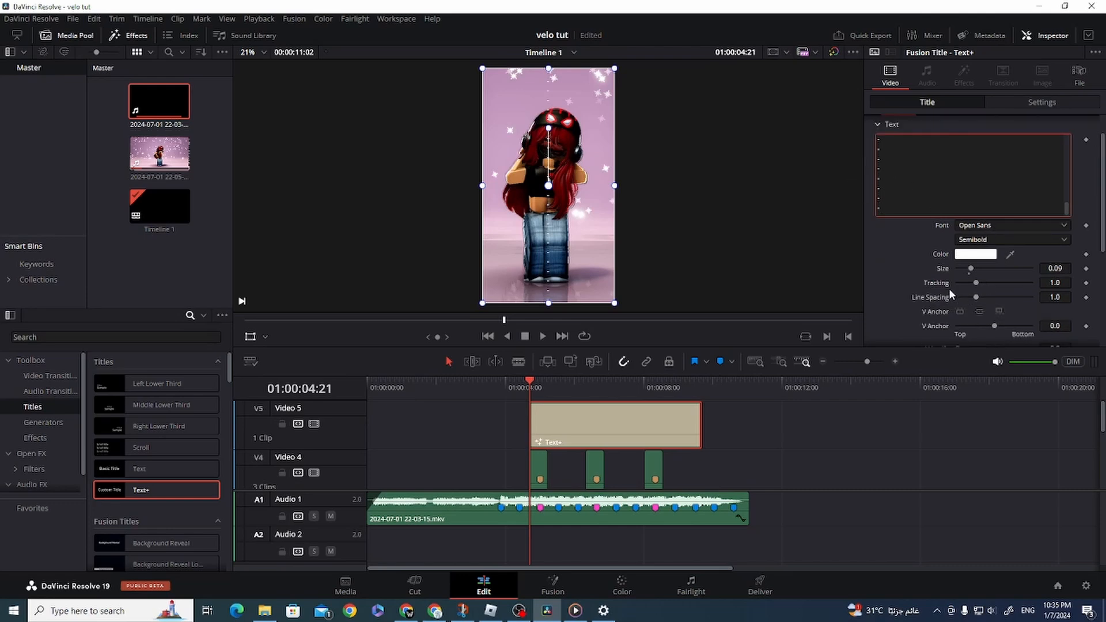
pyautogui.moveTo(976, 301); pyautogui.dragTo(956, 307)
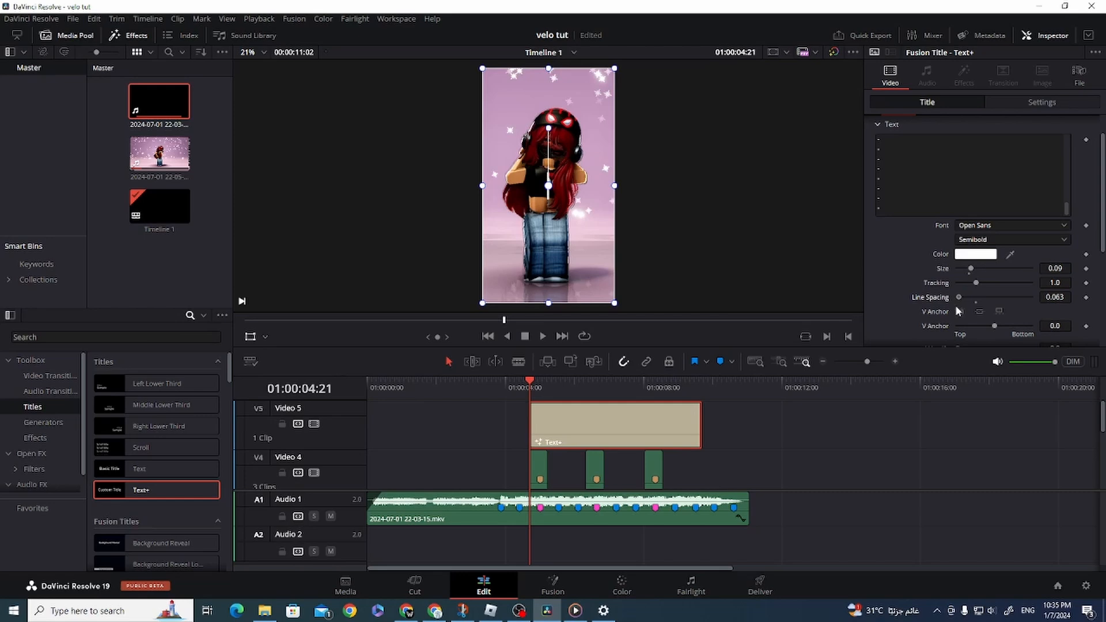
# Step: Unlink the title's zoom axes and stretch it to Zoom X 100 and Zoom Y 11.670 so it covers the frame
pyautogui.click(1027, 103)
pyautogui.click(923, 103)
pyautogui.click(1027, 104)
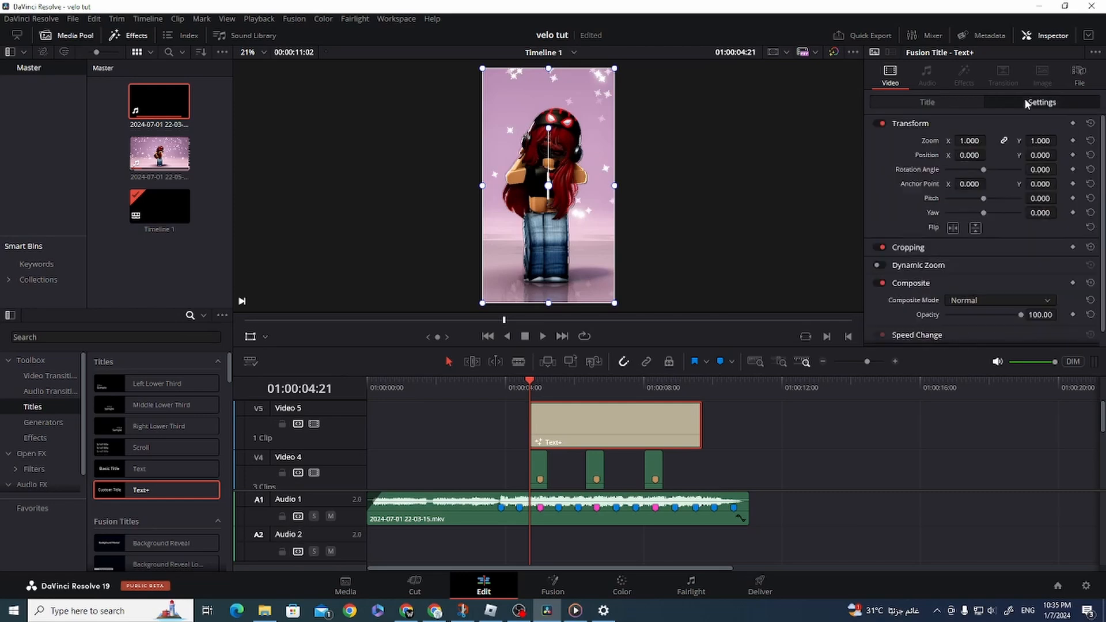
pyautogui.click(1004, 141)
pyautogui.moveTo(983, 141); pyautogui.dragTo(1061, 140)
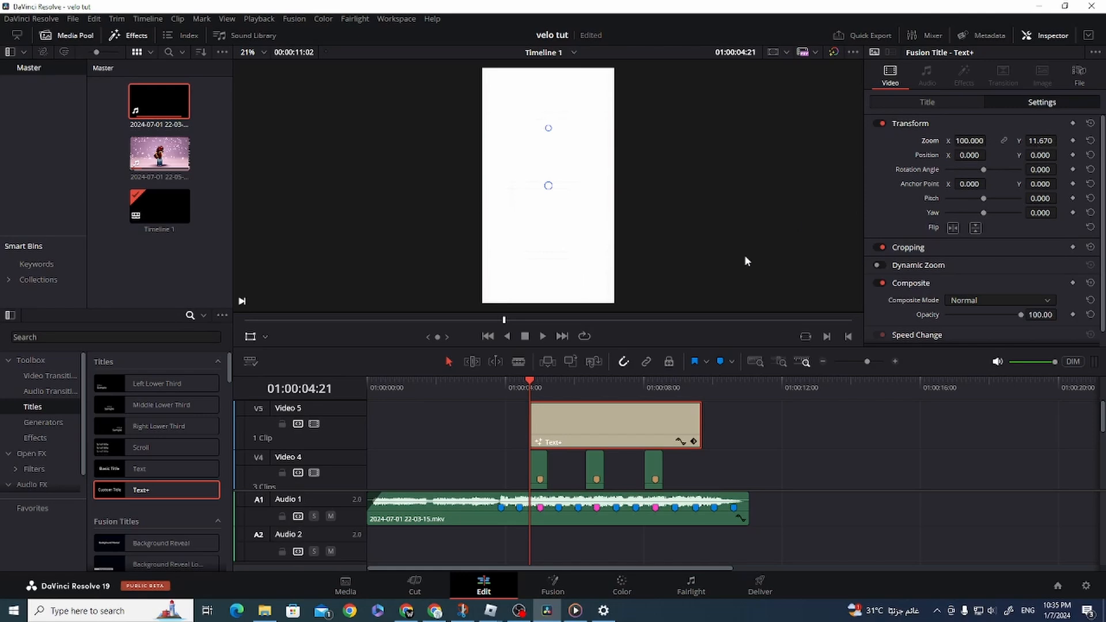
# Step: Save the project and tighten the title's line spacing to 0.031
pyautogui.hotkey('ctrl', 's')
pyautogui.click(922, 102)
pyautogui.click(929, 105)
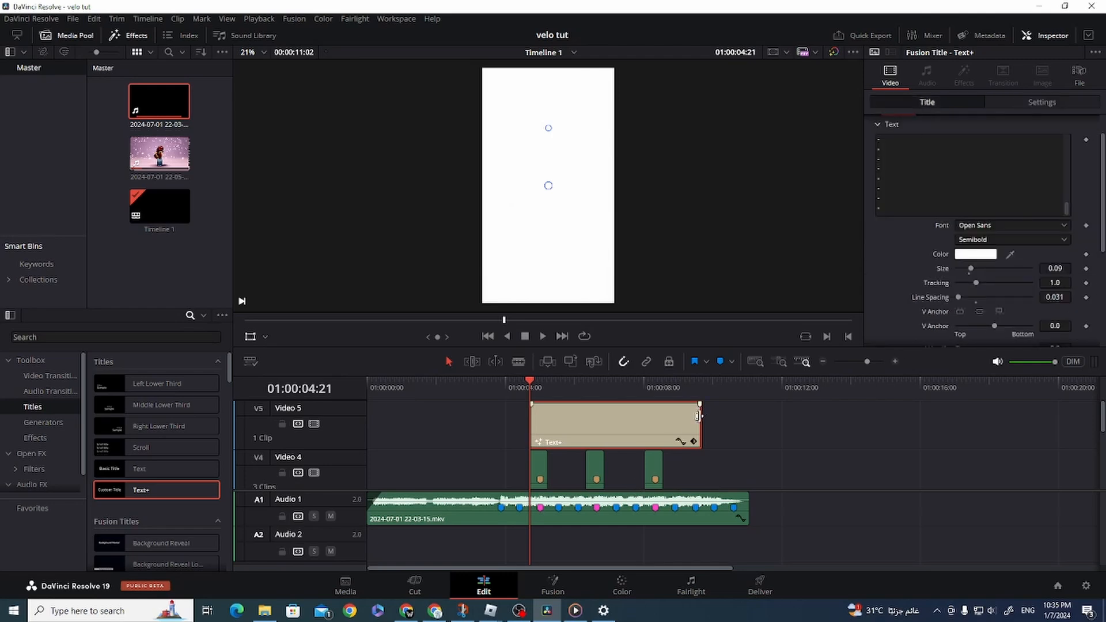
# Step: Trim the title to start at 01:00:04:12 and end just past the first green clip, and keyframe its color red at the start
pyautogui.moveTo(700, 416); pyautogui.dragTo(521, 428)
pyautogui.press('Up')
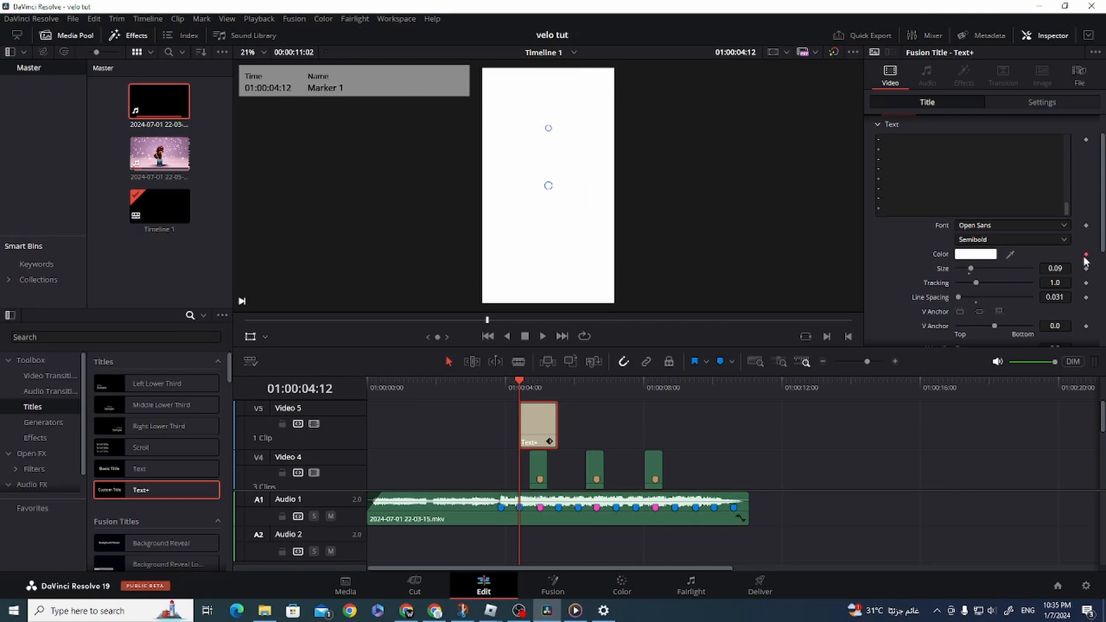
pyautogui.click(961, 255)
pyautogui.moveTo(643, 225); pyautogui.dragTo(485, 183)
pyautogui.click(671, 407)
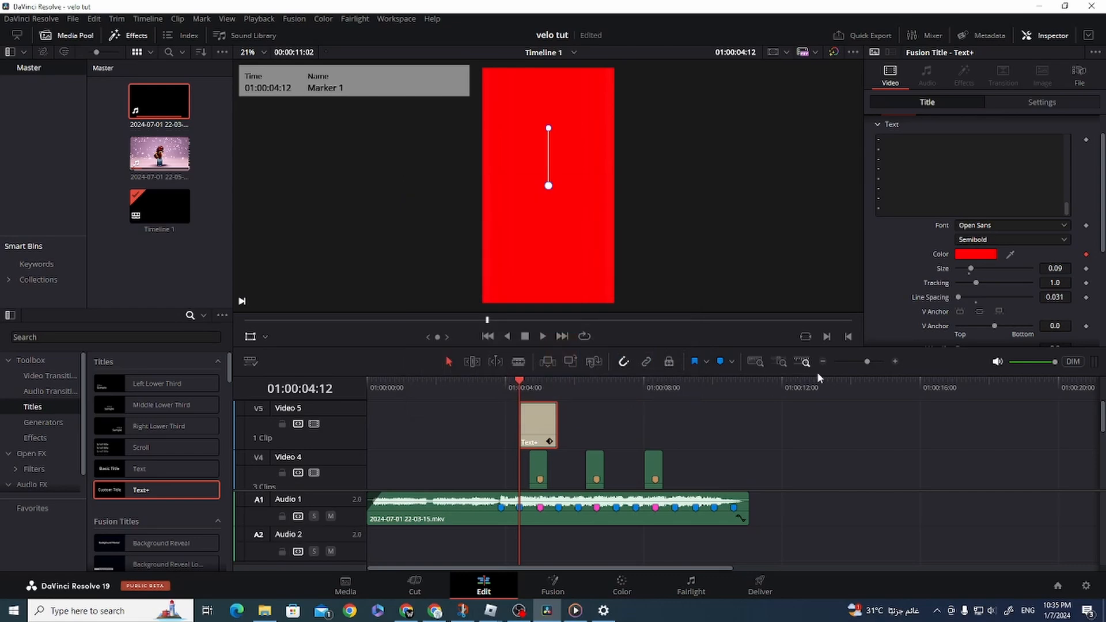
# Step: Add a purple color keyframe (#b300ff) to the title at 01:00:04:21
pyautogui.press('Right')
pyautogui.press('Right')
pyautogui.press('Right')
pyautogui.press('Right')
pyautogui.press('Right')
pyautogui.press('Right')
pyautogui.press('Right')
pyautogui.press('Right')
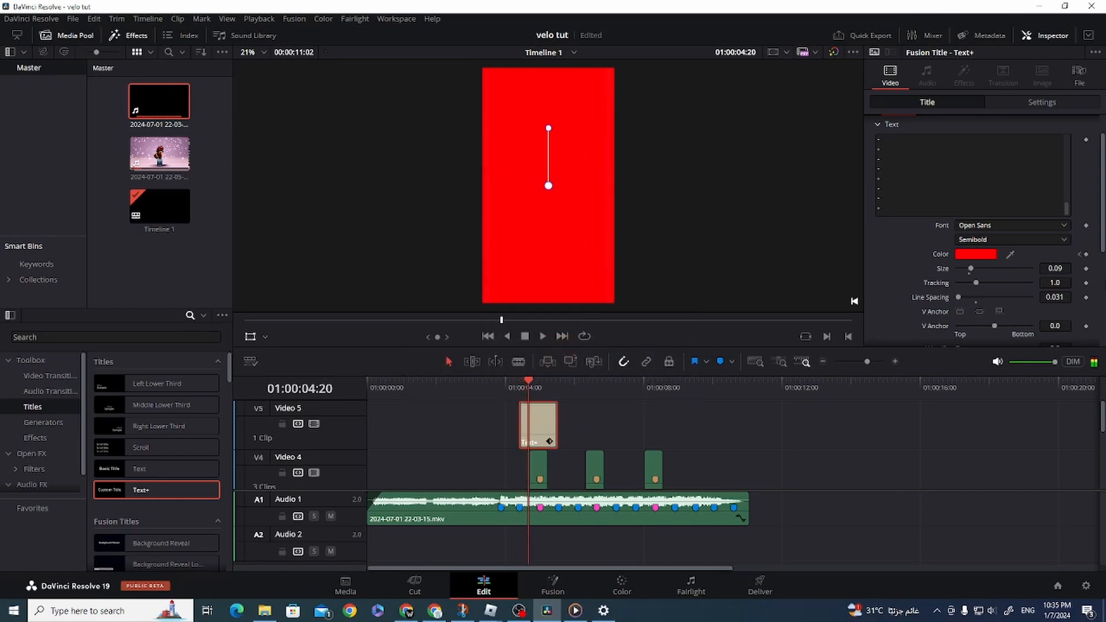
pyautogui.press('Right')
pyautogui.click(956, 255)
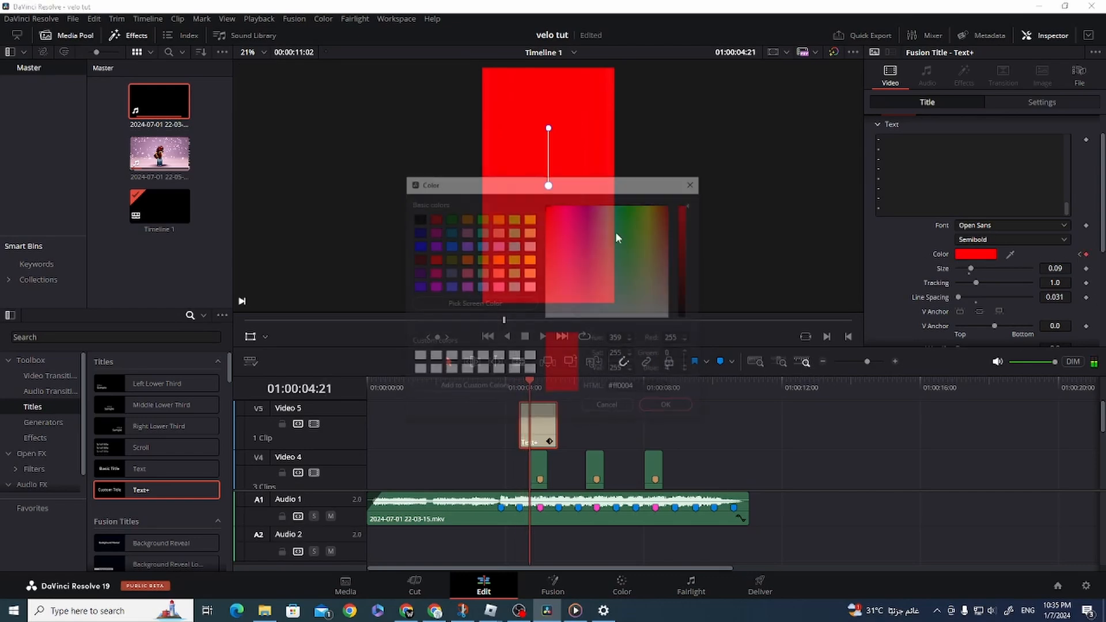
pyautogui.moveTo(557, 225); pyautogui.dragTo(573, 203)
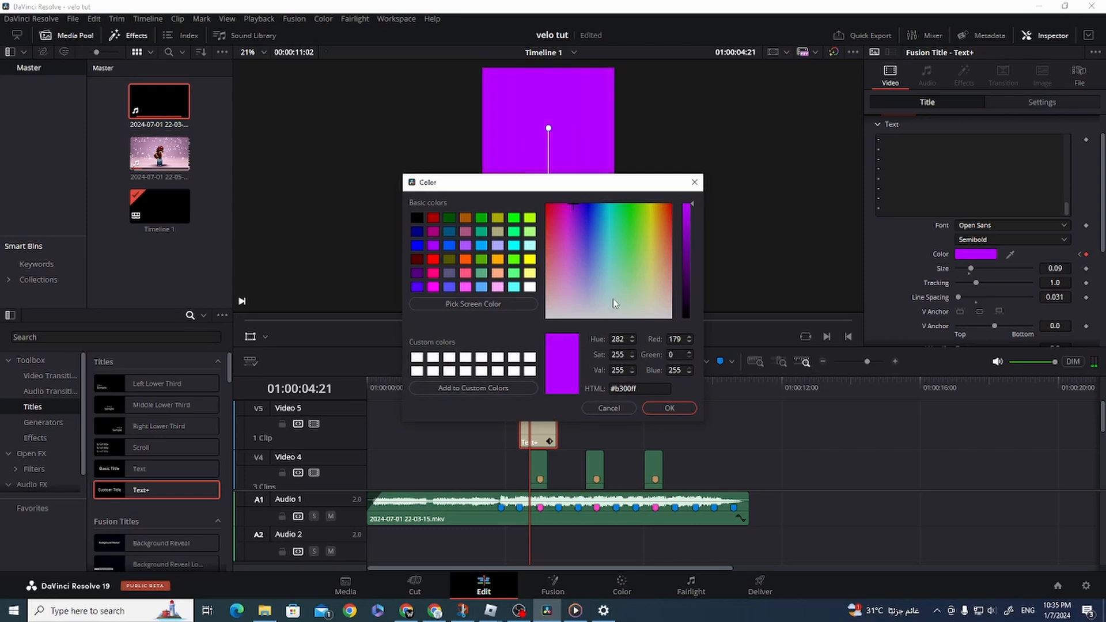
pyautogui.click(668, 408)
# Step: Add a bright blue color keyframe to the title at 01:00:04:27
pyautogui.press('Right')
pyautogui.press('Right')
pyautogui.press('Right')
pyautogui.press('Right')
pyautogui.press('Right')
pyautogui.press('Right')
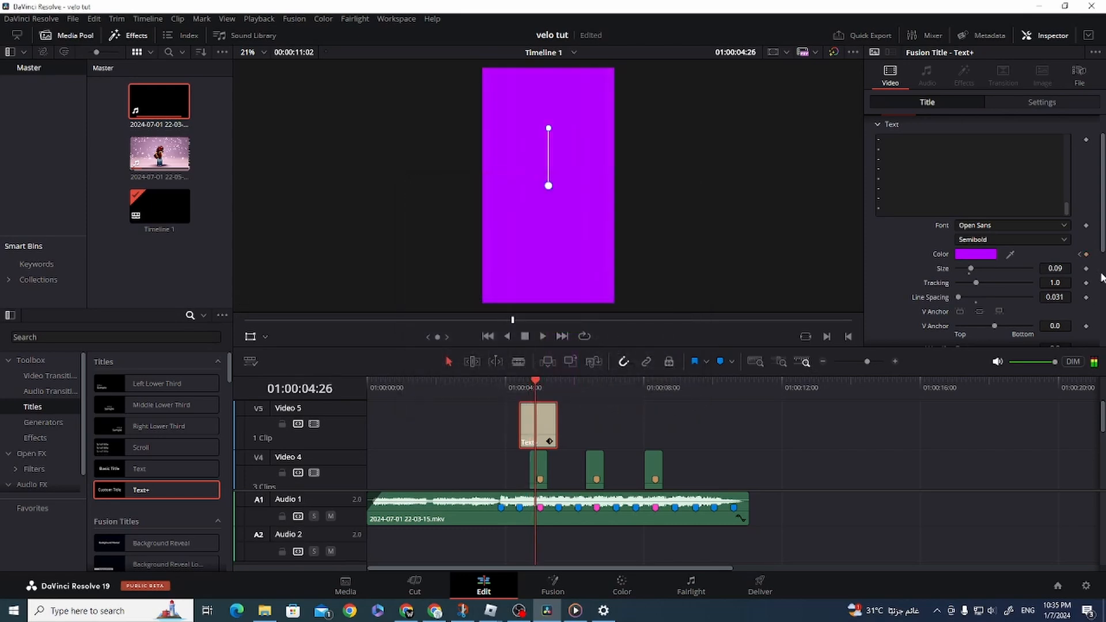
pyautogui.click(992, 260)
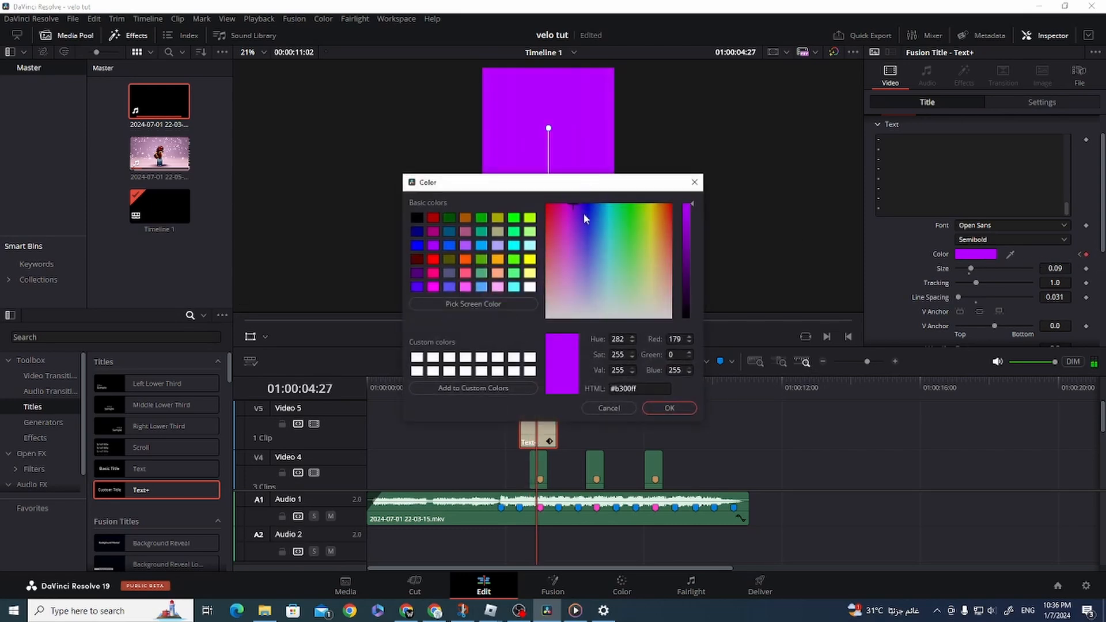
pyautogui.click(599, 205)
pyautogui.click(668, 408)
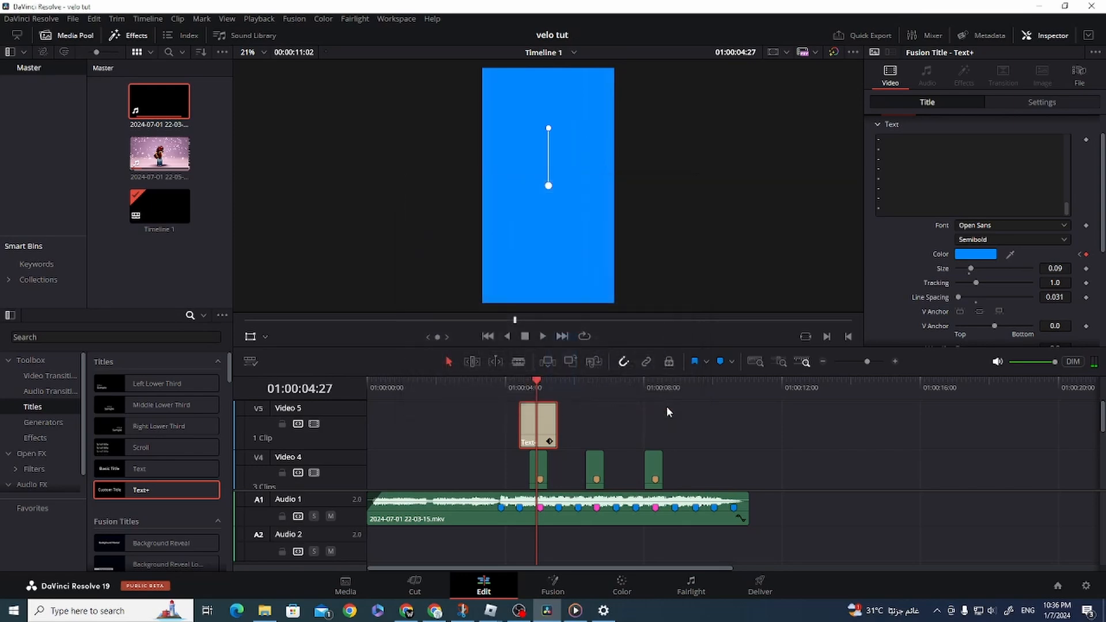
# Step: Add a bright green color keyframe to the title at 01:00:05:05
pyautogui.press('Right')
pyautogui.press('Right')
pyautogui.press('Right')
pyautogui.press('Right')
pyautogui.press('Right')
pyautogui.press('Right')
pyautogui.press('Right')
pyautogui.press('Right')
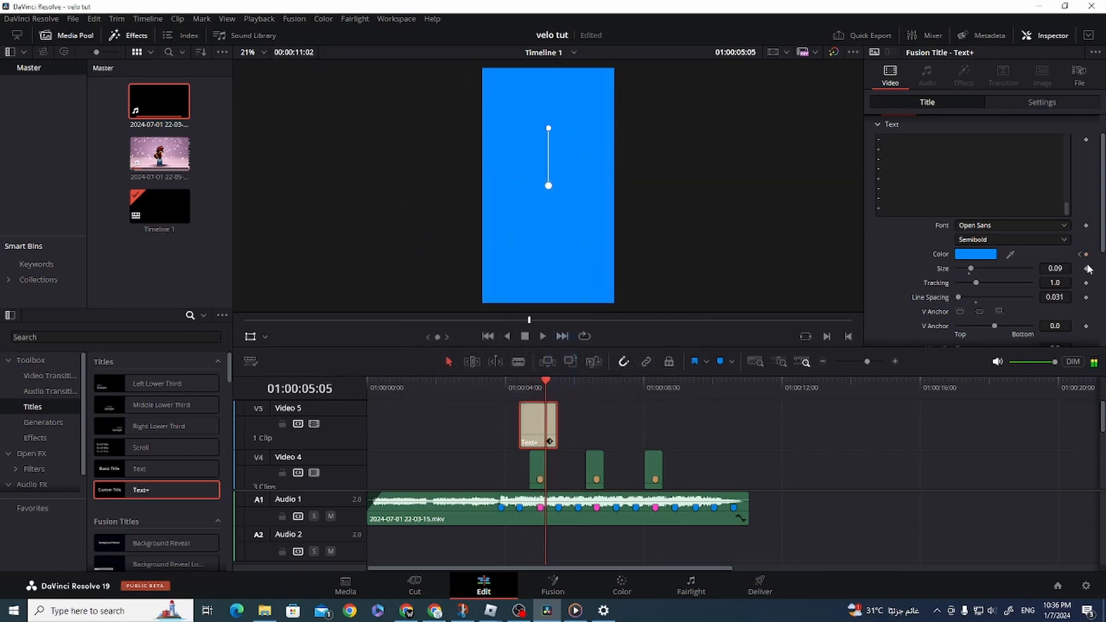
pyautogui.click(971, 255)
pyautogui.click(630, 205)
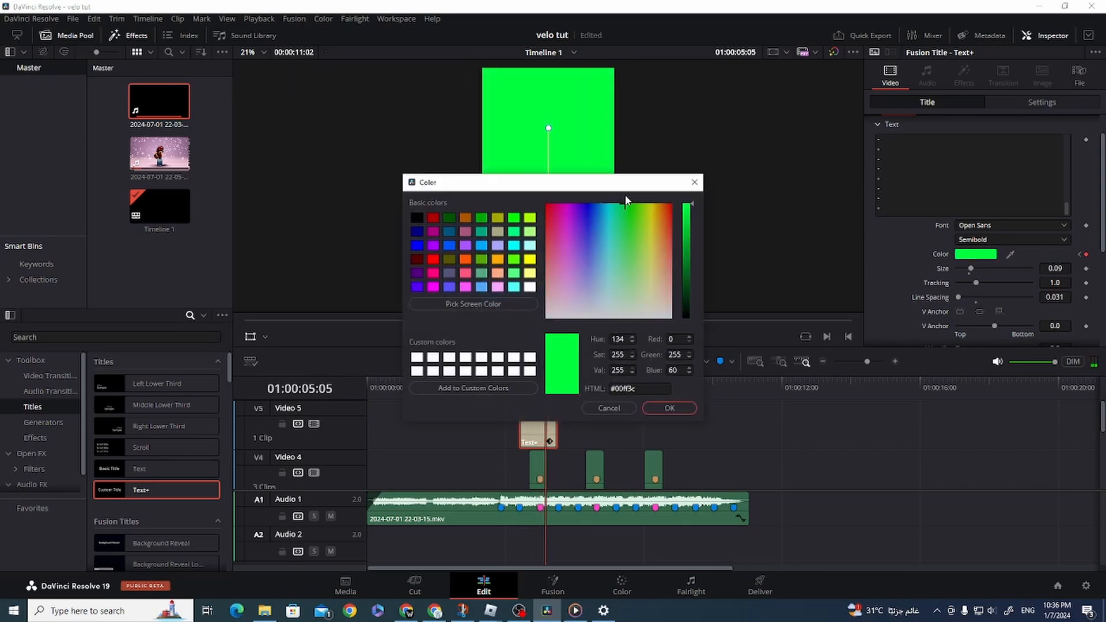
pyautogui.click(671, 408)
# Step: Add an orange color keyframe (#ff8c00) to the title at 01:00:05:12
pyautogui.press('Right')
pyautogui.press('Right')
pyautogui.press('Right')
pyautogui.press('Right')
pyautogui.press('Right')
pyautogui.press('Right')
pyautogui.press('Right')
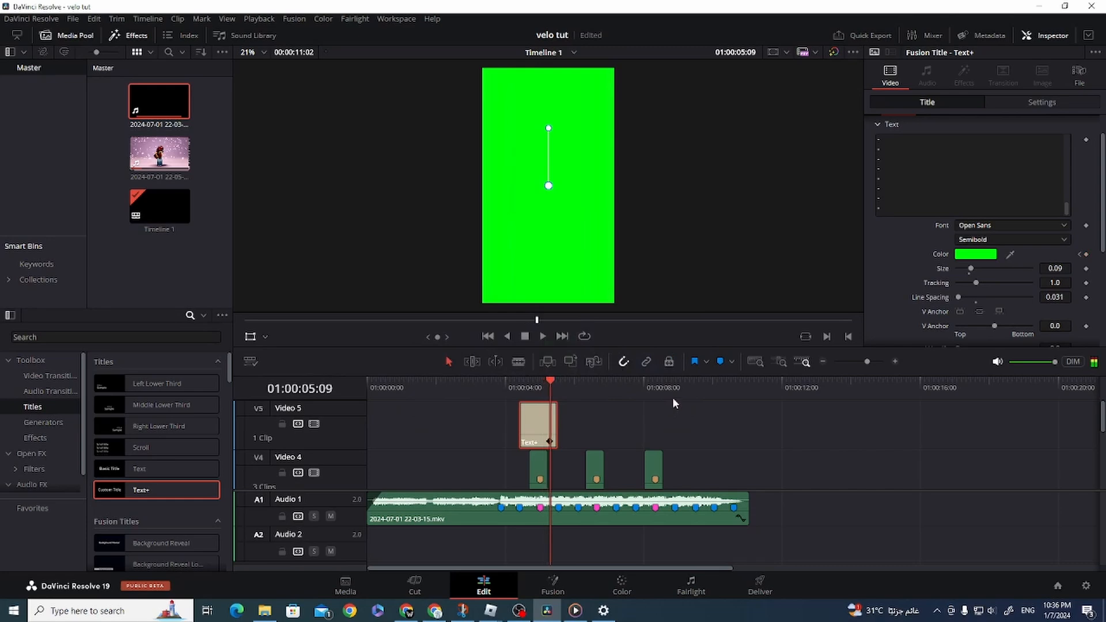
pyautogui.click(986, 258)
pyautogui.click(652, 199)
pyautogui.click(660, 192)
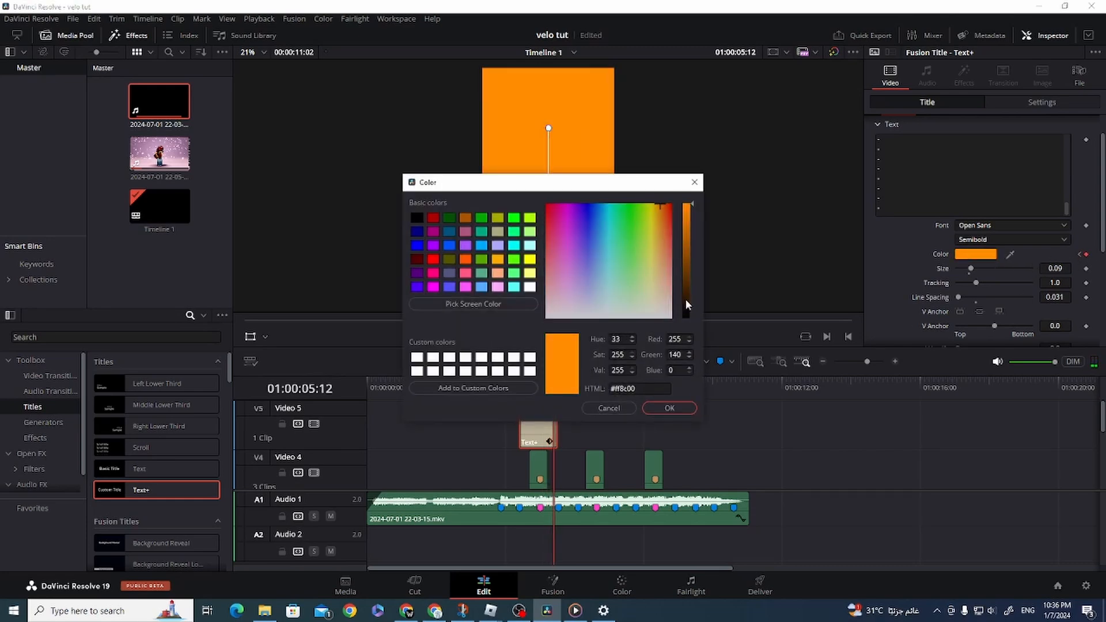
pyautogui.click(669, 408)
# Step: Play back the title's color animation from its start at 01:00:04:12
pyautogui.click(516, 382)
pyautogui.press('space')
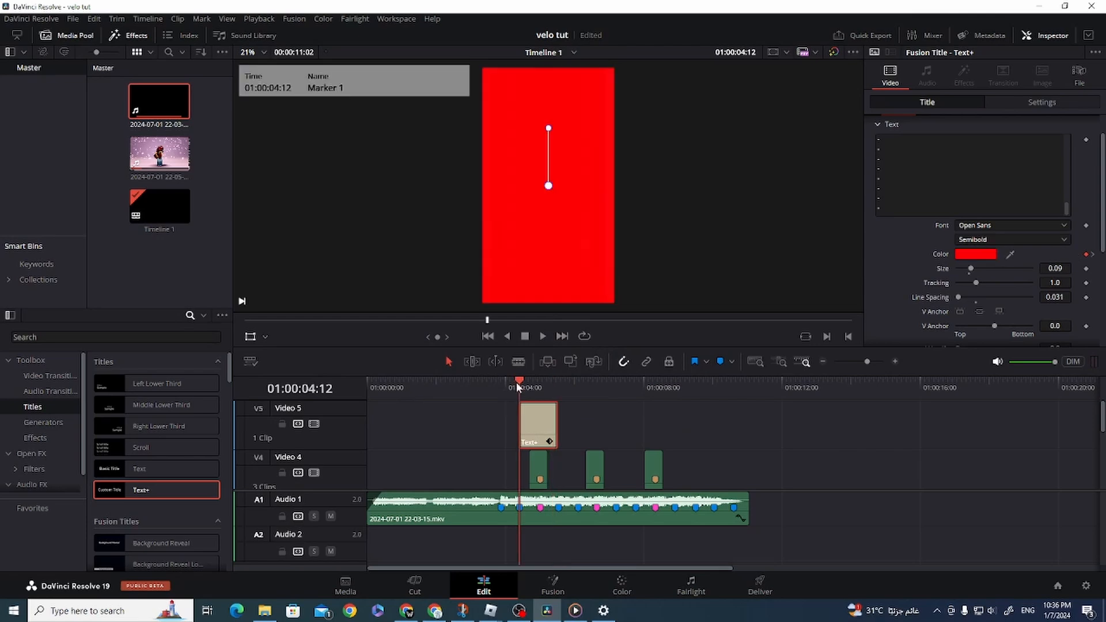
pyautogui.press('space')
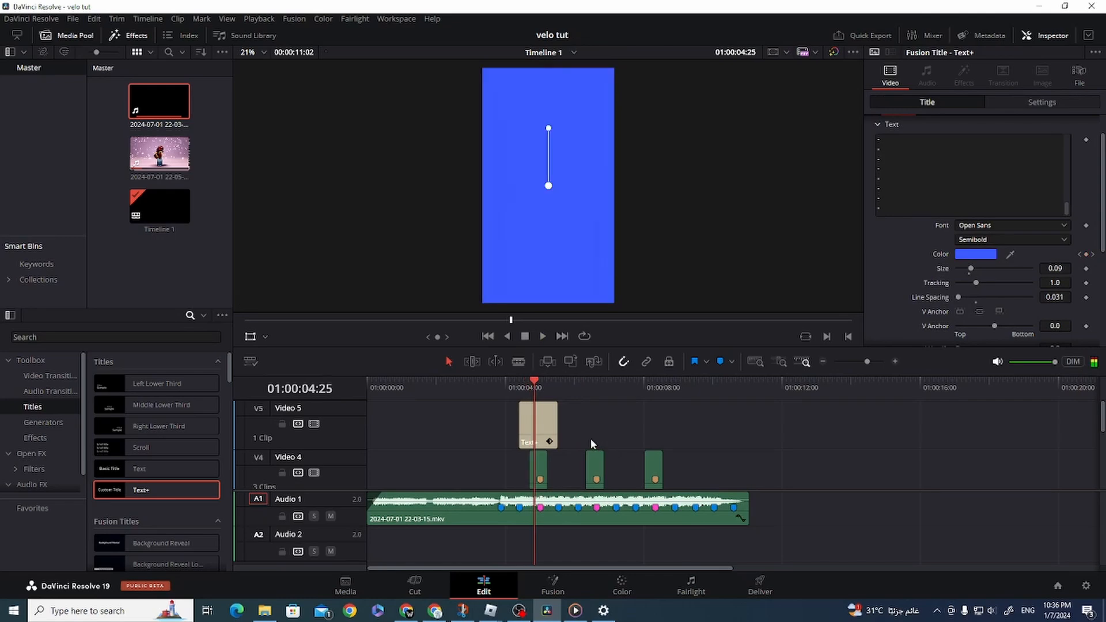
# Step: Set the title's composite mode to Hue and play back the color effect over the dance clip
pyautogui.click(544, 431)
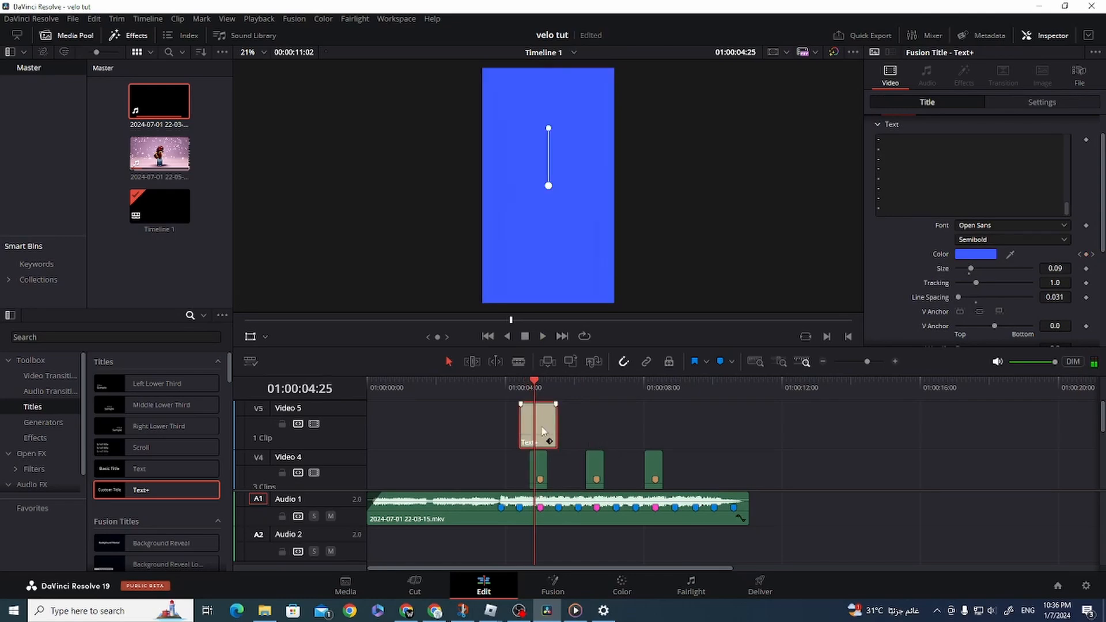
pyautogui.click(1012, 109)
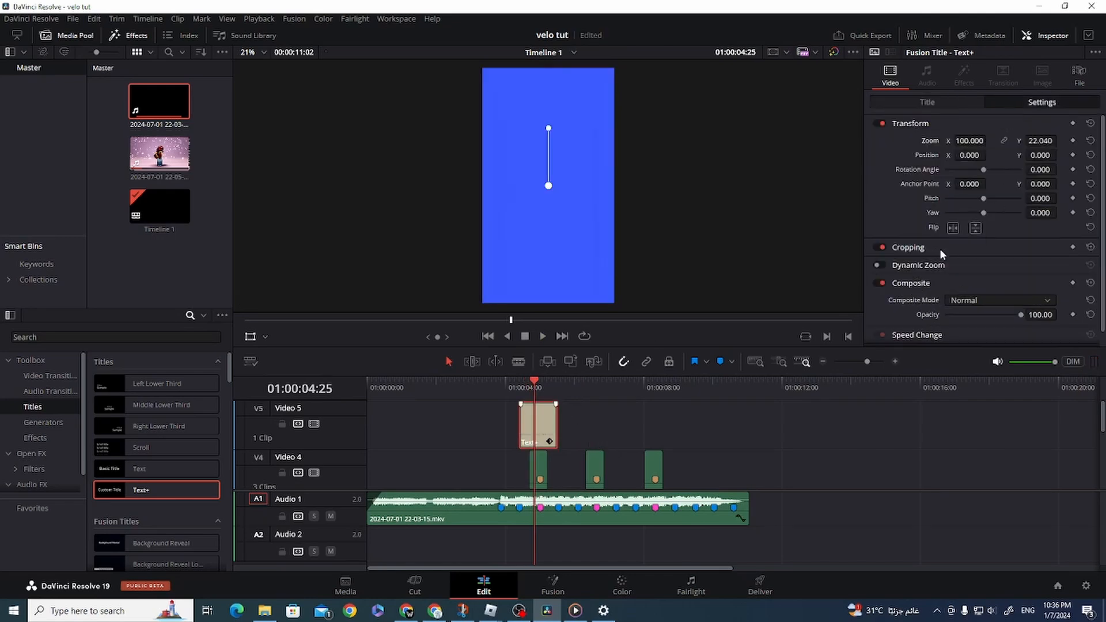
pyautogui.click(963, 300)
pyautogui.scroll(-3, 979, 346)
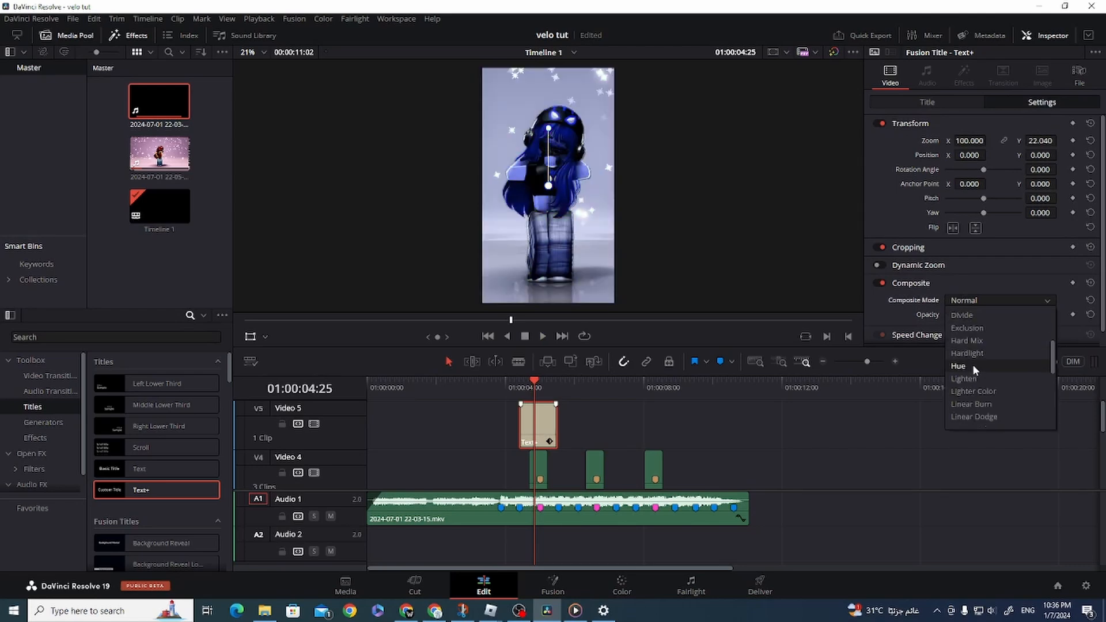
pyautogui.click(973, 365)
pyautogui.click(505, 379)
pyautogui.press('space')
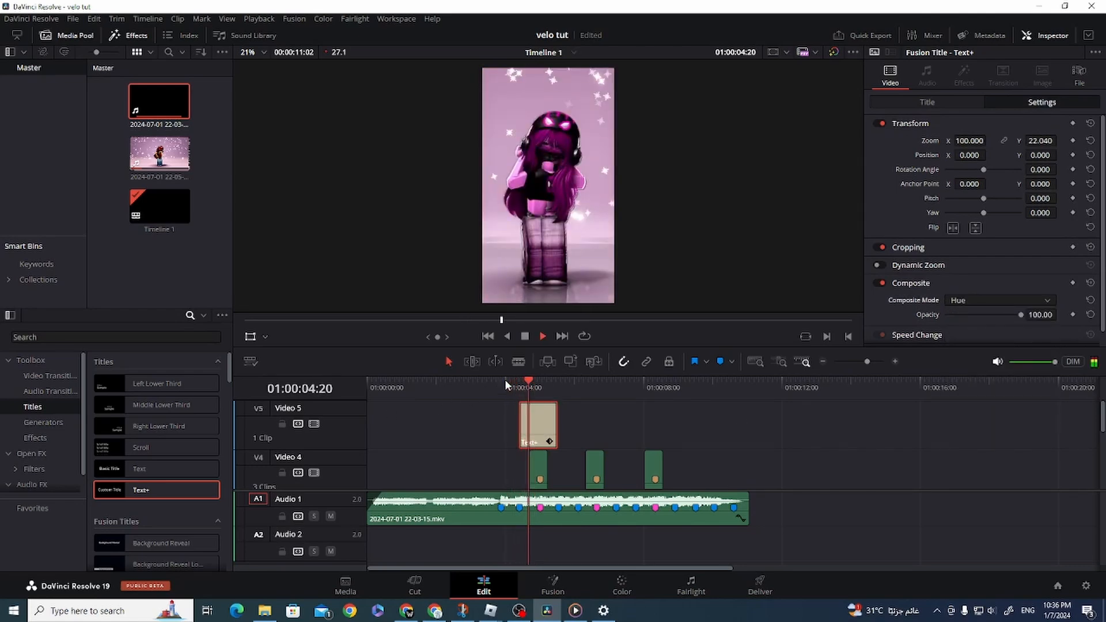
pyautogui.press('space')
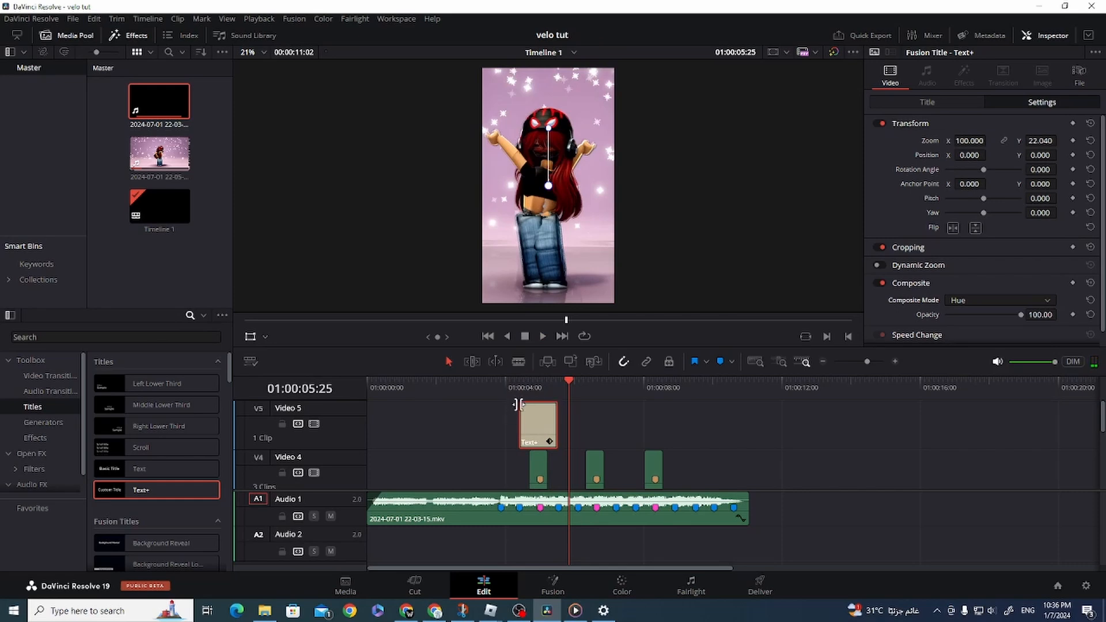
# Step: Add a short fade-in and fade-out to the title and play it back from just before the clip
pyautogui.click(554, 406)
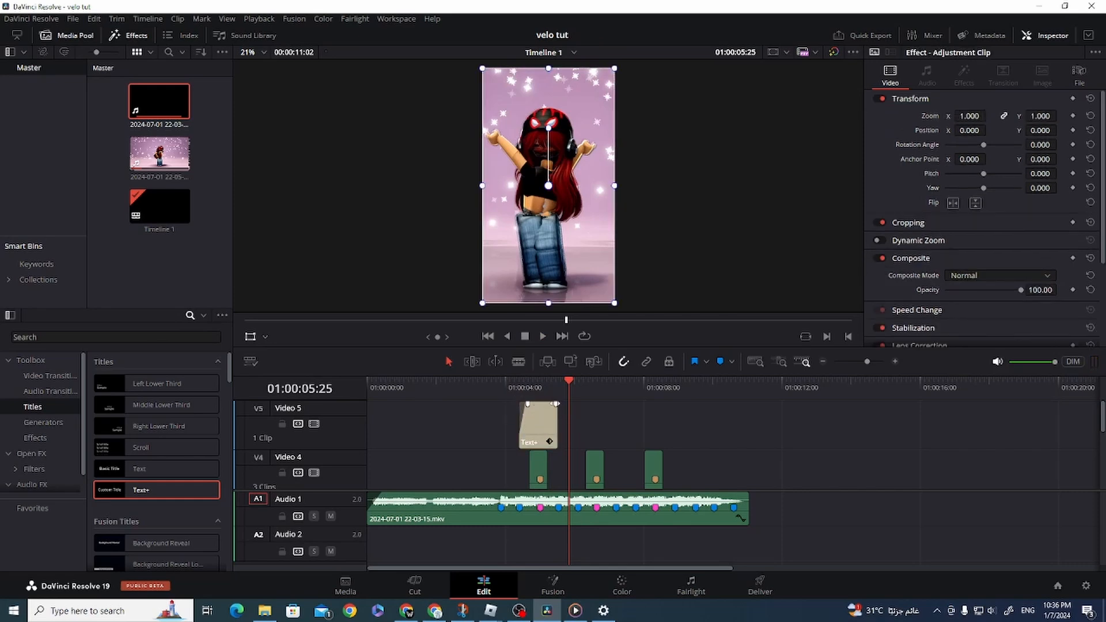
pyautogui.moveTo(555, 404); pyautogui.dragTo(549, 404)
pyautogui.click(503, 383)
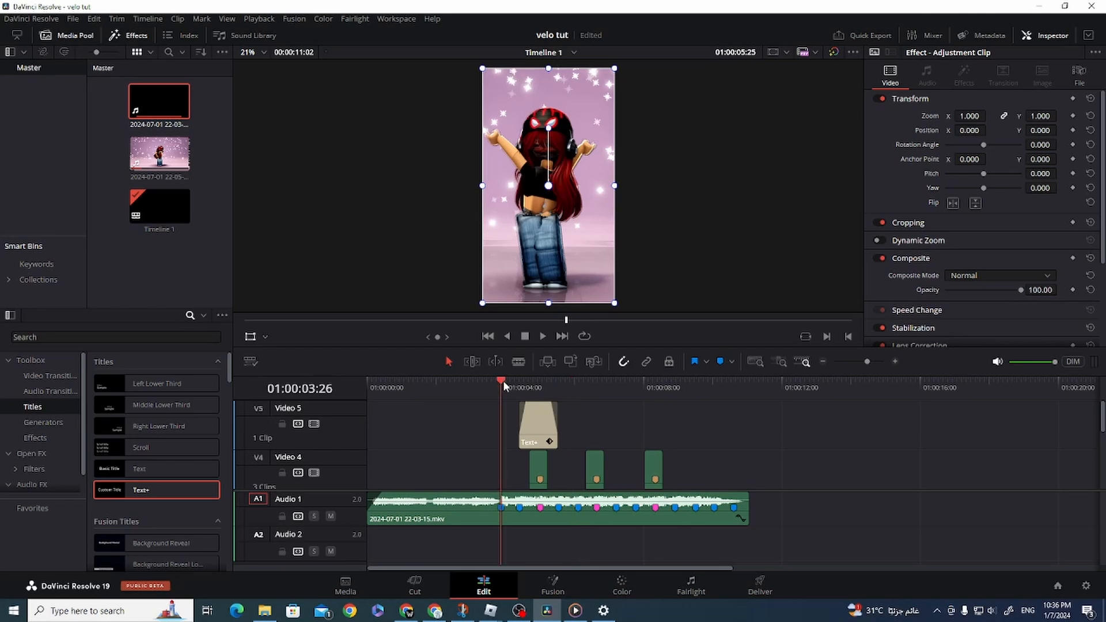
pyautogui.press('space')
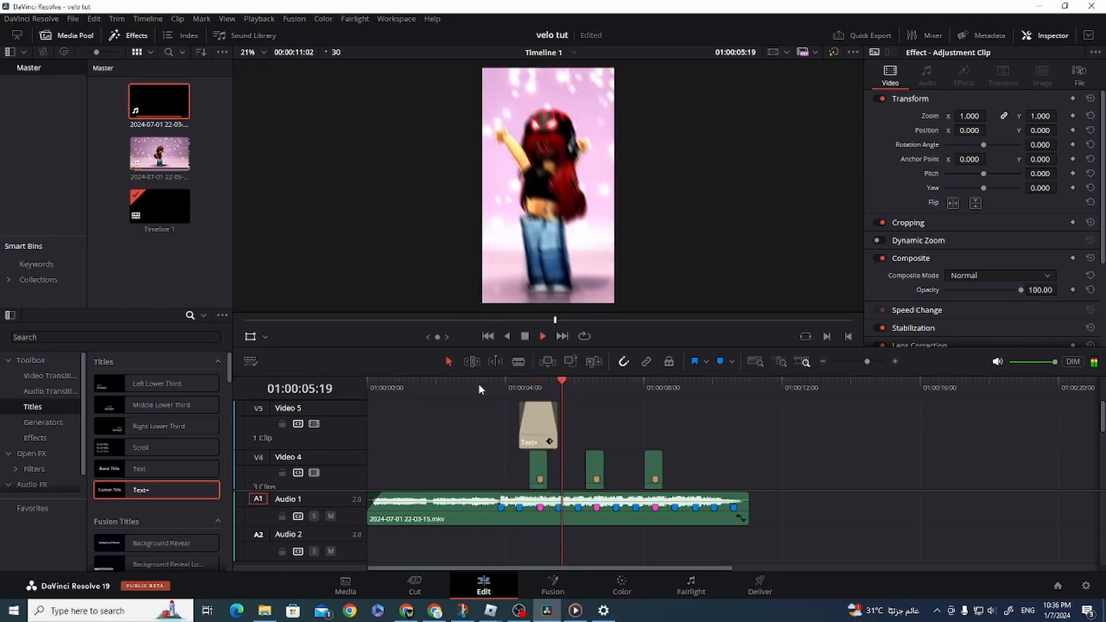
# Step: Copy the title on Video 5 over the second and third green adjustment clips and play back the section
pyautogui.click(536, 426)
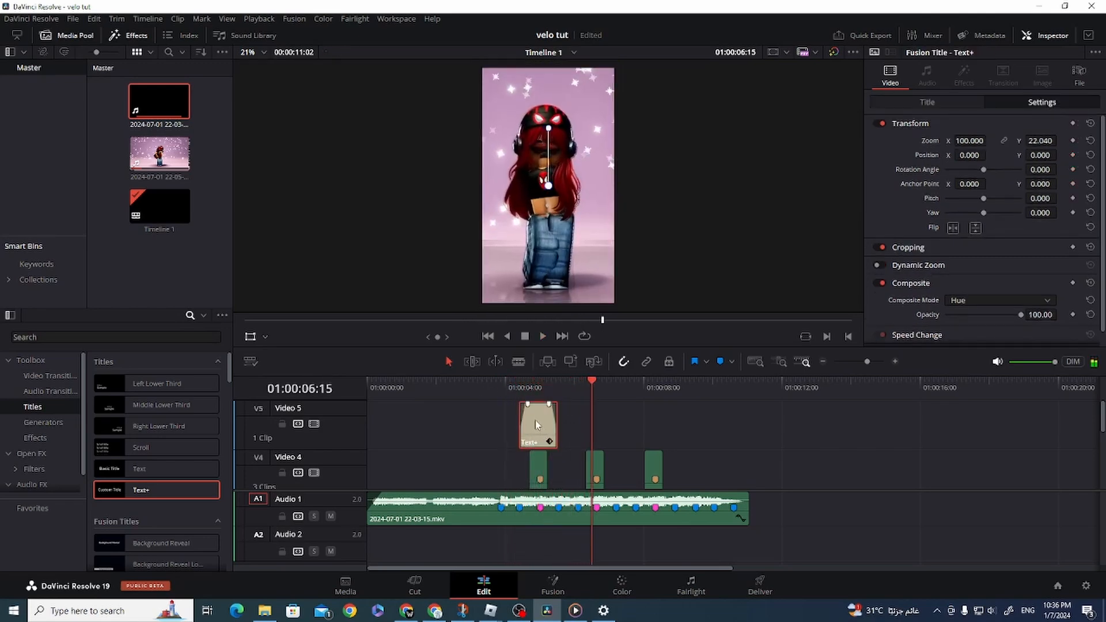
pyautogui.moveTo(537, 429); pyautogui.dragTo(648, 441)
pyautogui.click(498, 393)
pyautogui.press('space')
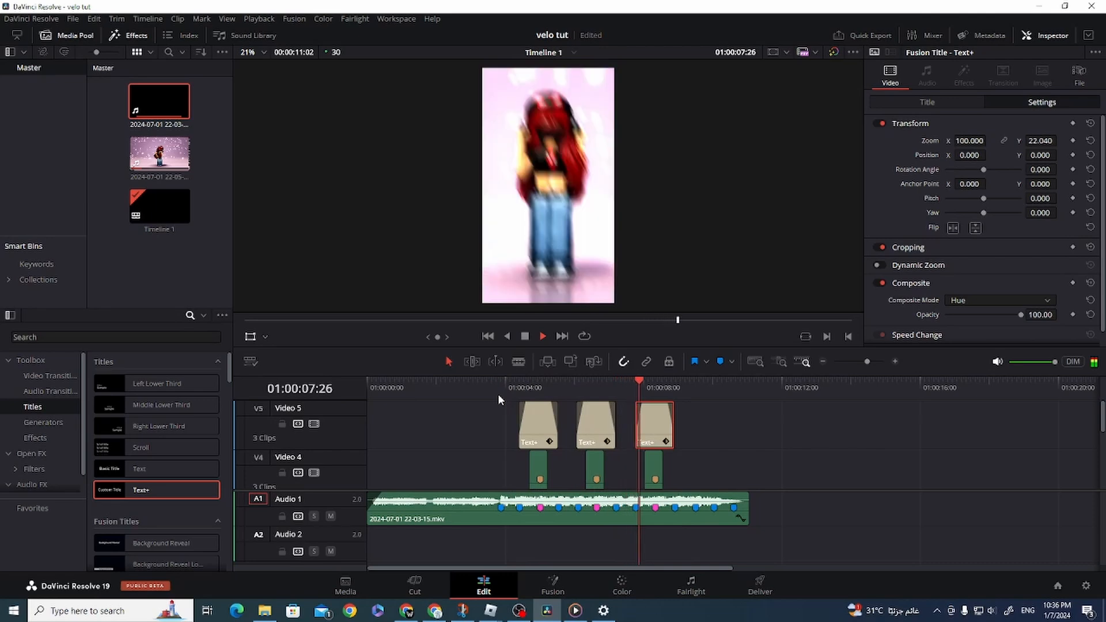
pyautogui.press('space')
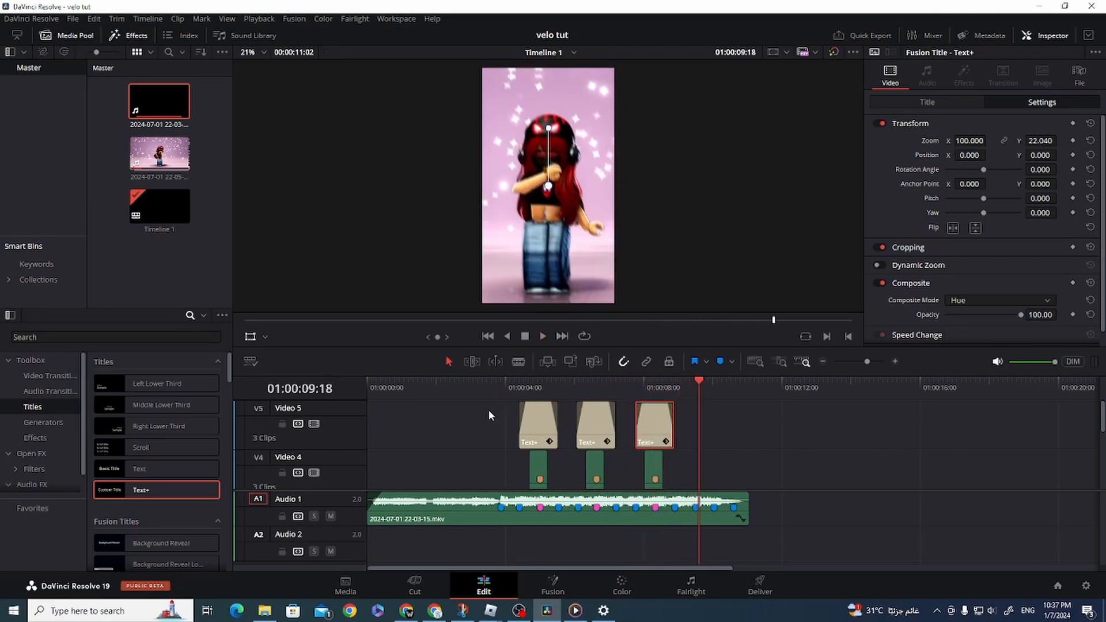
# Step: Delete the middle title copy over the second green clip and play back the edit
pyautogui.click(605, 428)
pyautogui.press('Delete')
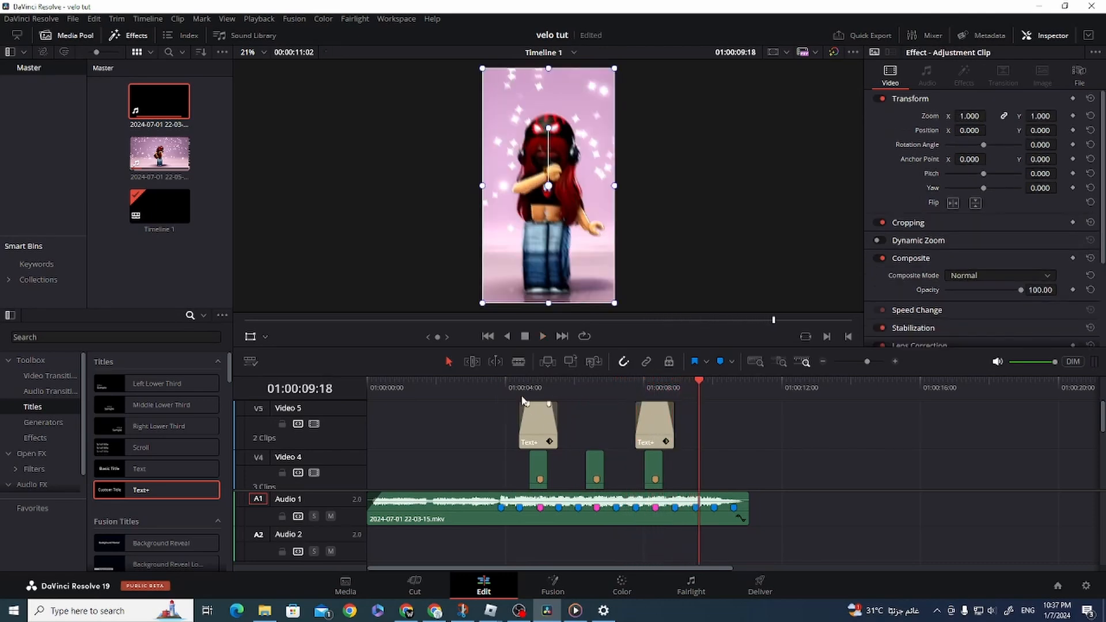
pyautogui.click(503, 382)
pyautogui.press('space')
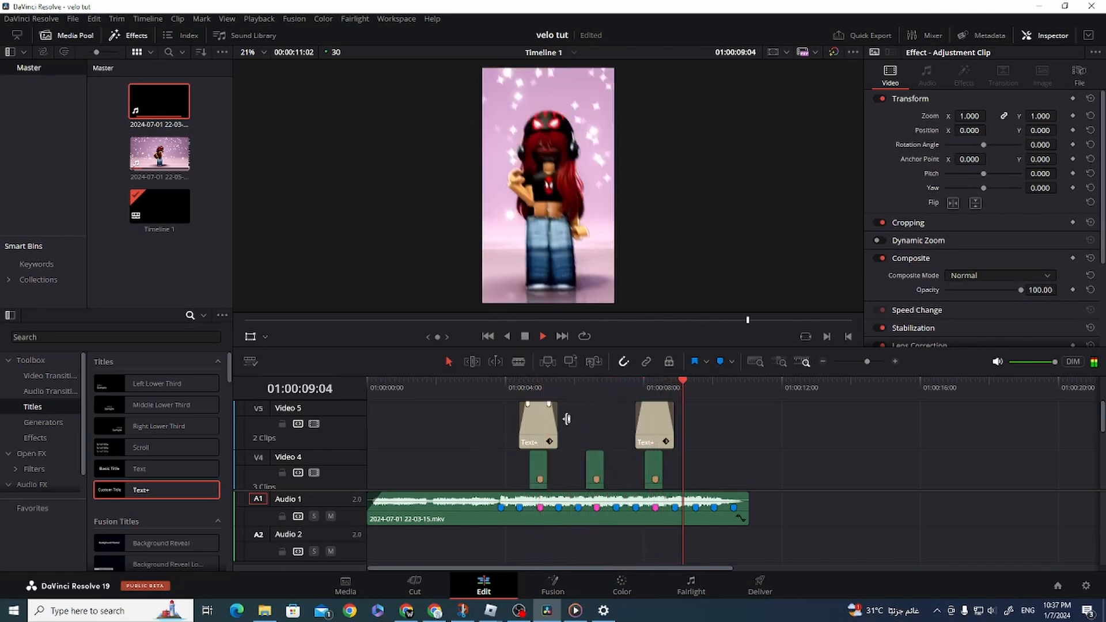
pyautogui.press('space')
# Step: Lengthen the fades on both remaining titles until fade-in and fade-out meet near the middle, and play the edit through to the end
pyautogui.click(526, 401)
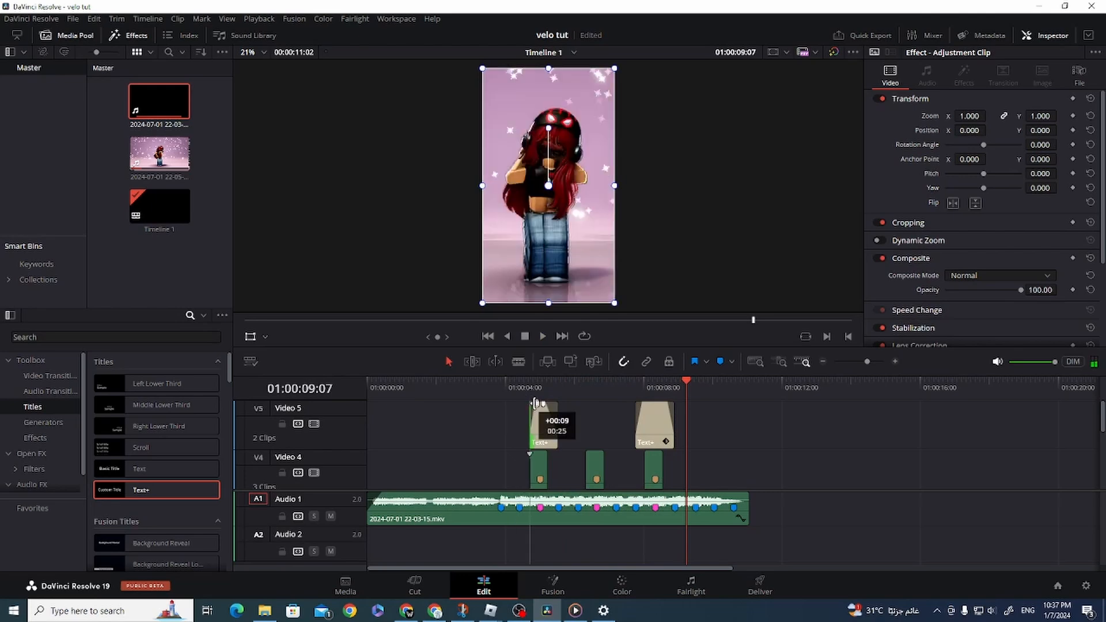
pyautogui.moveTo(528, 404); pyautogui.dragTo(534, 404)
pyautogui.moveTo(645, 404); pyautogui.dragTo(655, 404)
pyautogui.click(510, 385)
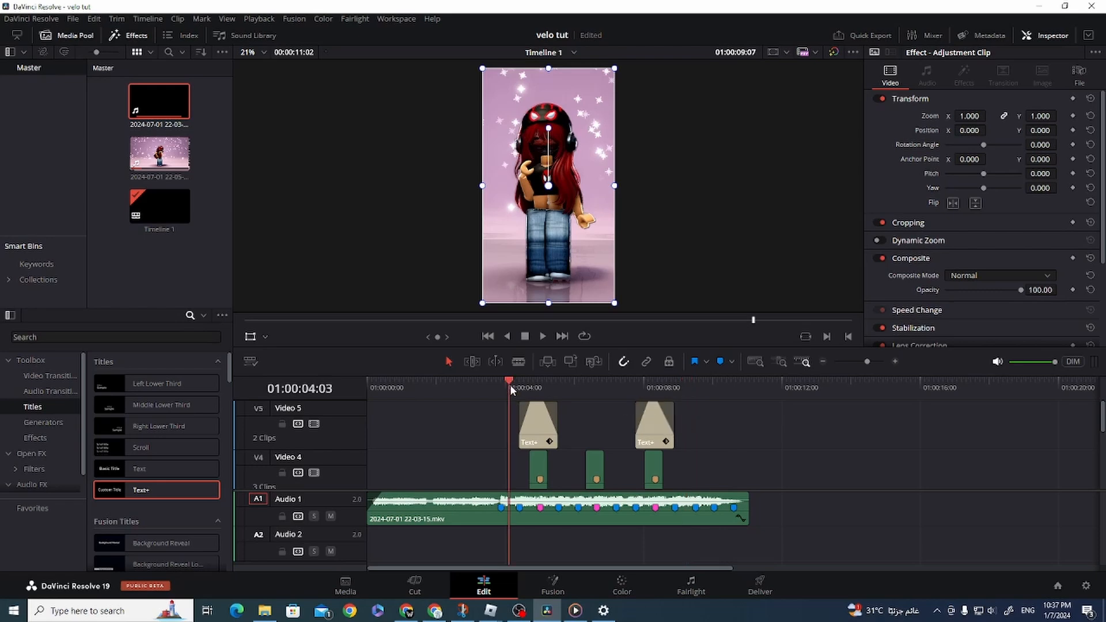
pyautogui.press('space')
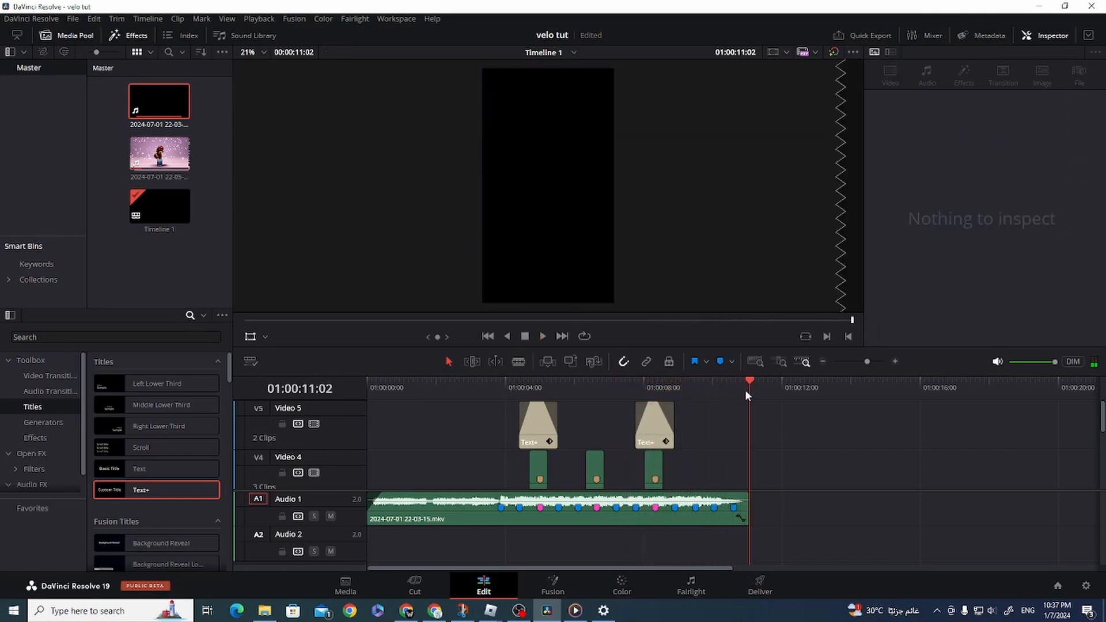
pyautogui.scroll(-5, 611, 468)
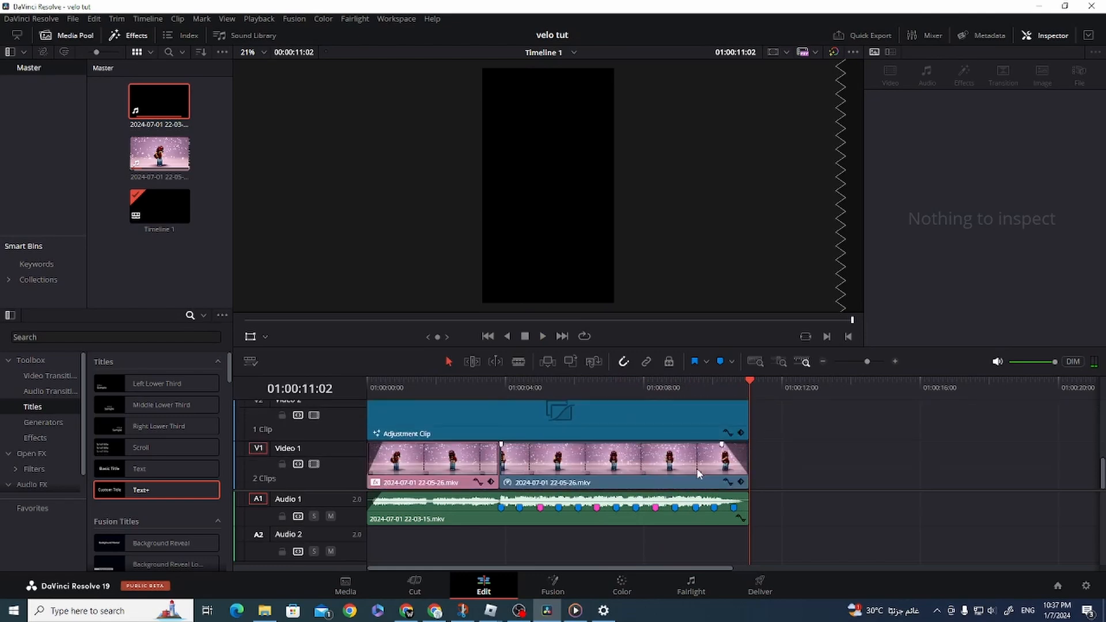
pyautogui.scroll(5, 691, 464)
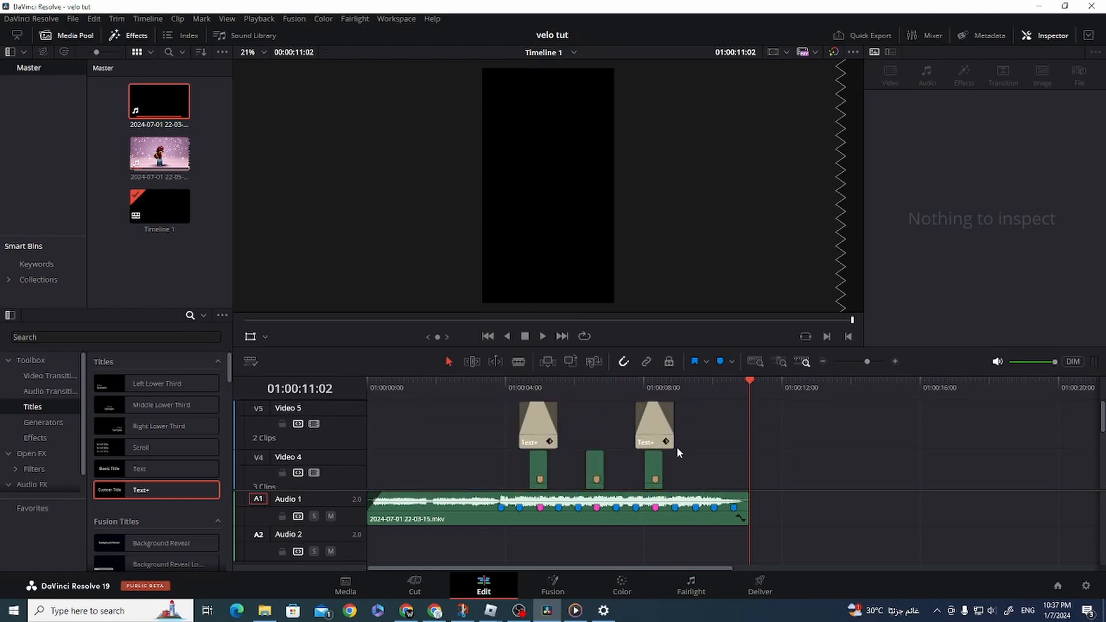
pyautogui.scroll(-5, 696, 460)
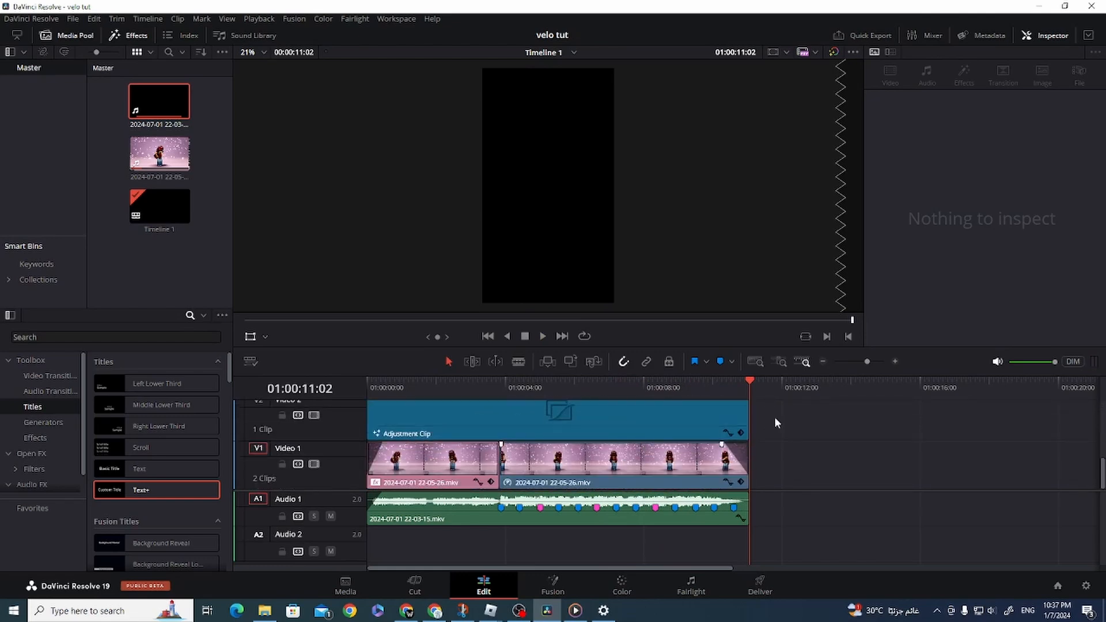
pyautogui.scroll(1, 742, 456)
pyautogui.scroll(-1, 737, 471)
pyautogui.scroll(1, 734, 470)
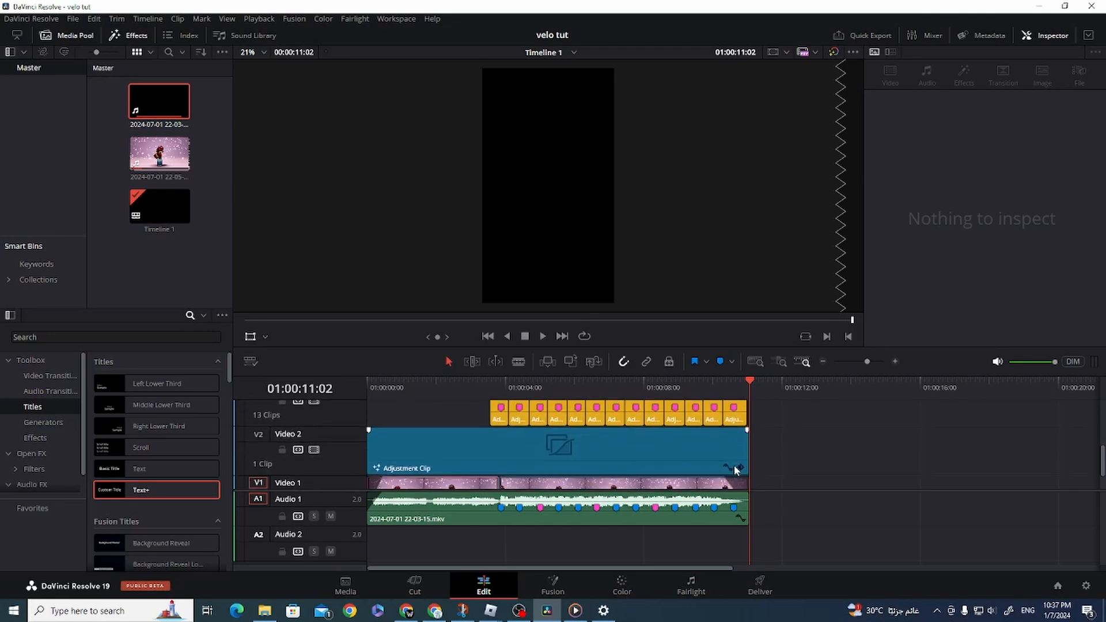
pyautogui.scroll(-1, 735, 470)
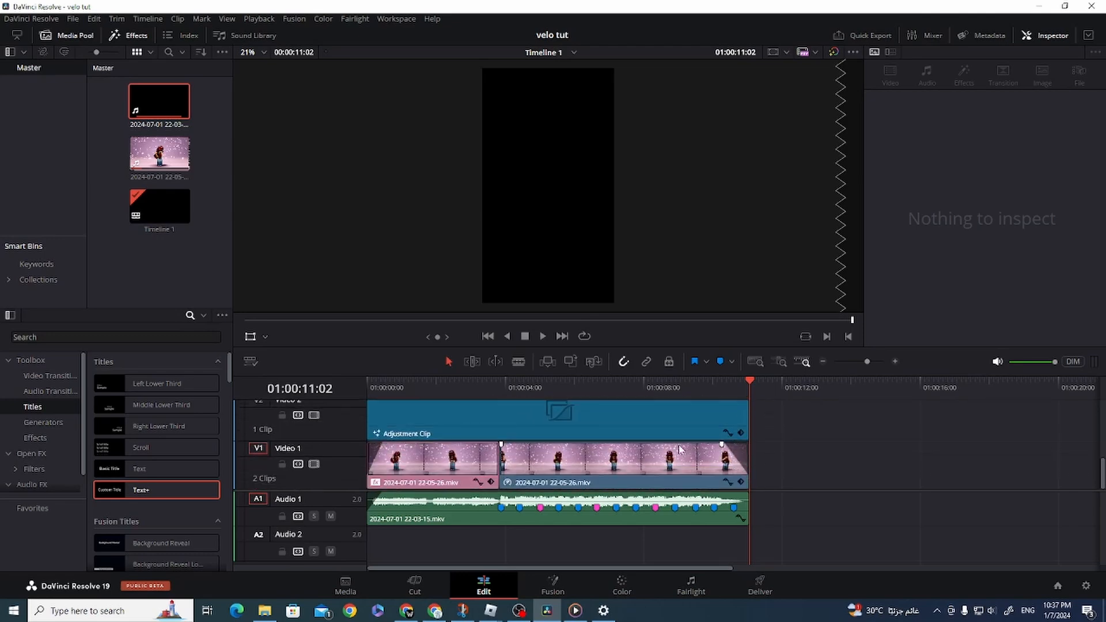
# Step: Select all the titles and adjustment clips above Video 1 and move them up one track, leaving Video 2 empty
pyautogui.moveTo(830, 424); pyautogui.dragTo(392, 367)
pyautogui.scroll(-2, 581, 453)
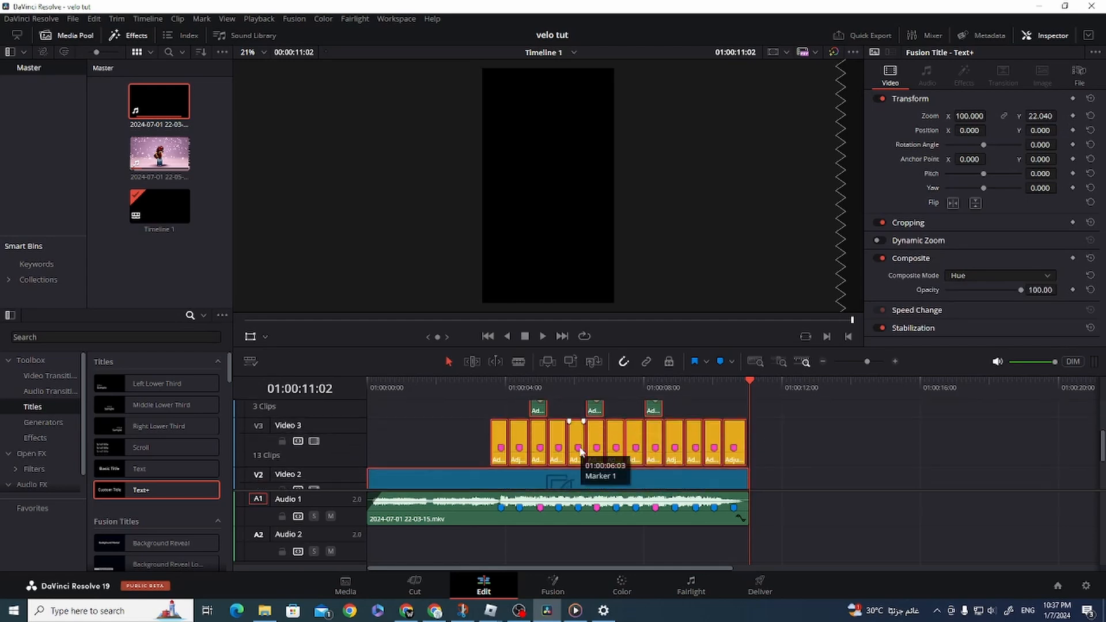
pyautogui.scroll(-1, 581, 453)
pyautogui.moveTo(632, 469)
pyautogui.mouseDown()
pyautogui.moveTo(628, 438)
pyautogui.moveTo(642, 429)
pyautogui.moveTo(645, 459)
pyautogui.mouseUp()
pyautogui.scroll(-4, 644, 454)
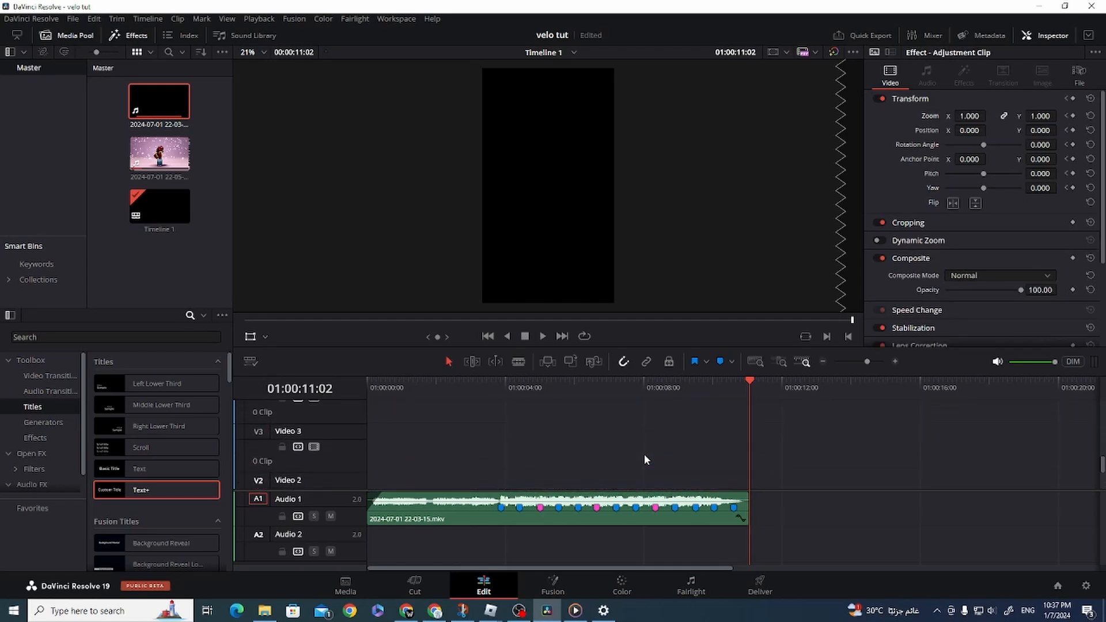
pyautogui.scroll(2, 644, 454)
pyautogui.scroll(-2, 643, 459)
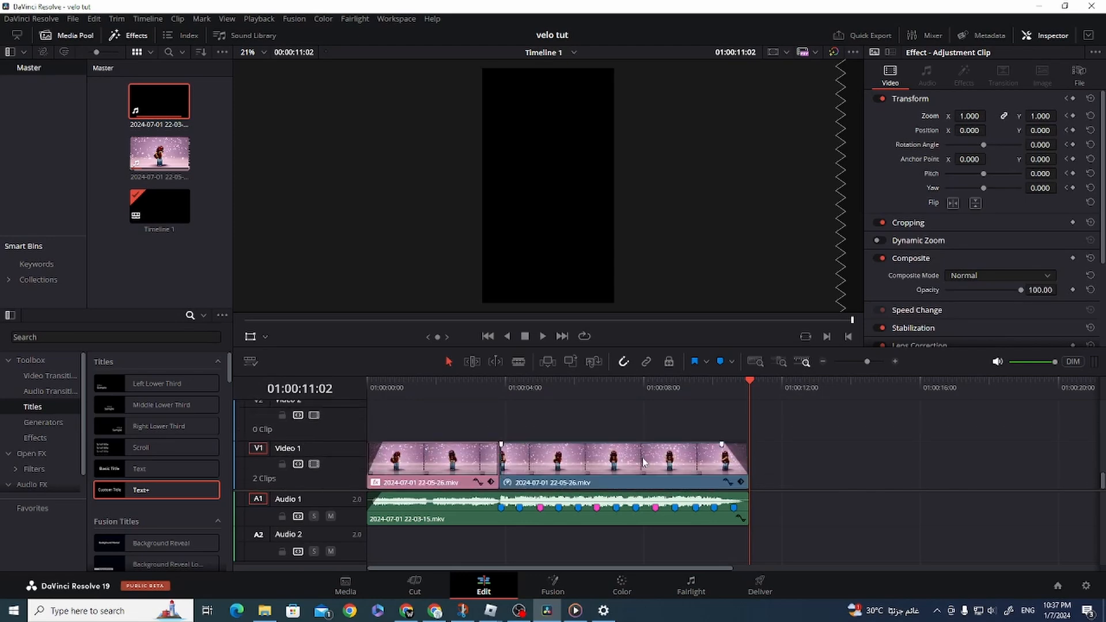
pyautogui.scroll(2, 643, 459)
pyautogui.scroll(-2, 643, 459)
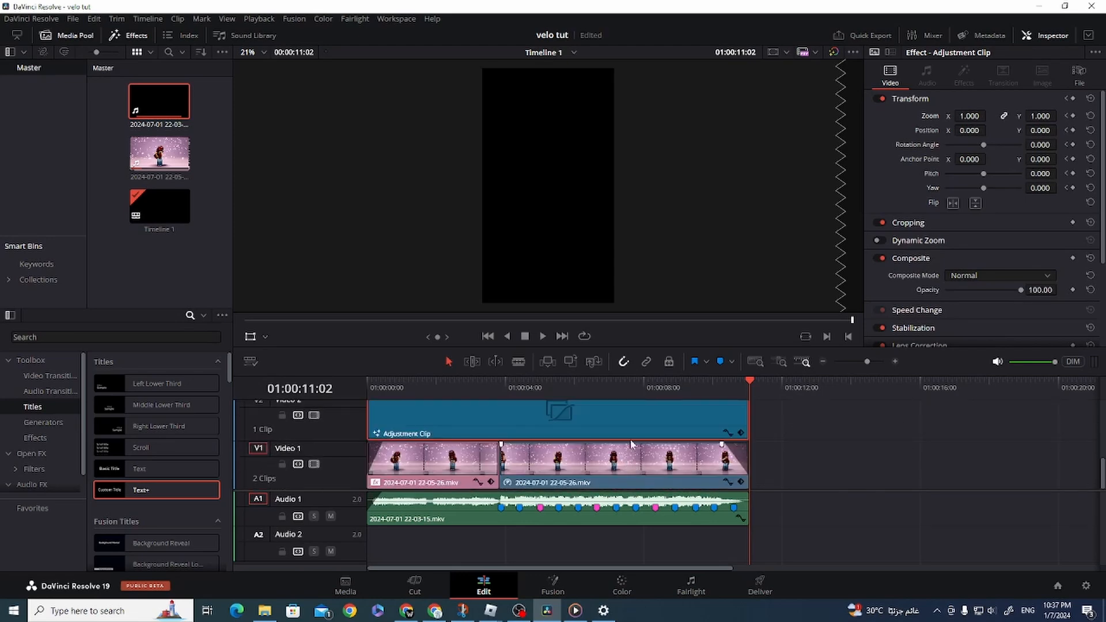
pyautogui.moveTo(628, 429)
pyautogui.mouseDown()
pyautogui.moveTo(621, 409)
pyautogui.moveTo(622, 432)
pyautogui.mouseUp()
pyautogui.scroll(-2, 616, 444)
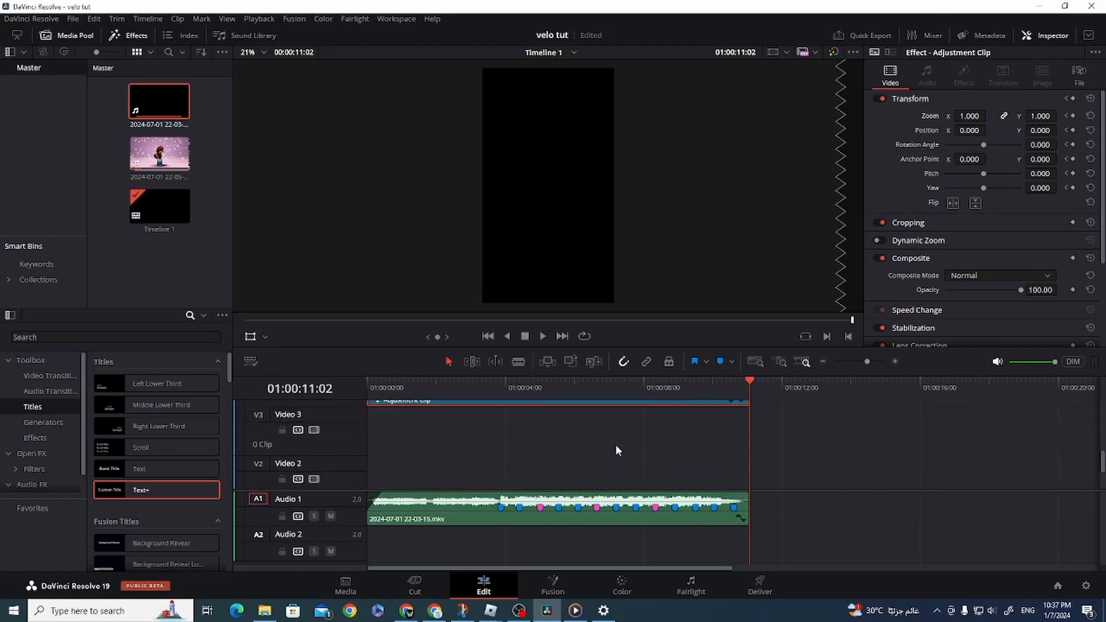
pyautogui.moveTo(588, 407); pyautogui.dragTo(588, 419)
pyautogui.scroll(-2, 588, 419)
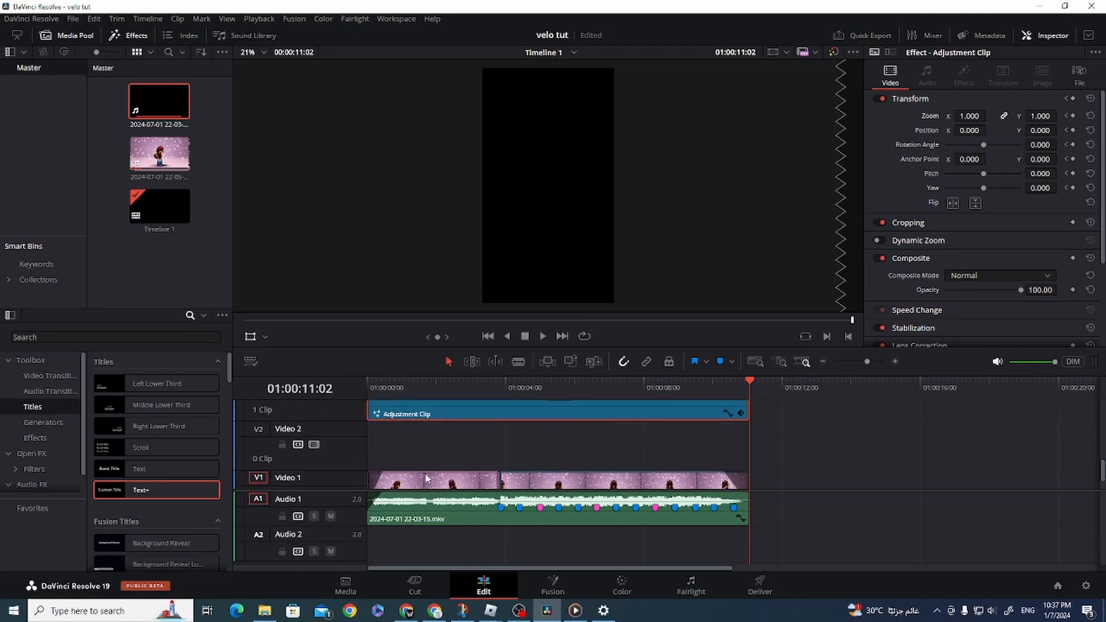
# Step: Import the channelwatermark.png image from the Pictures folder into the media pool
pyautogui.click(388, 383)
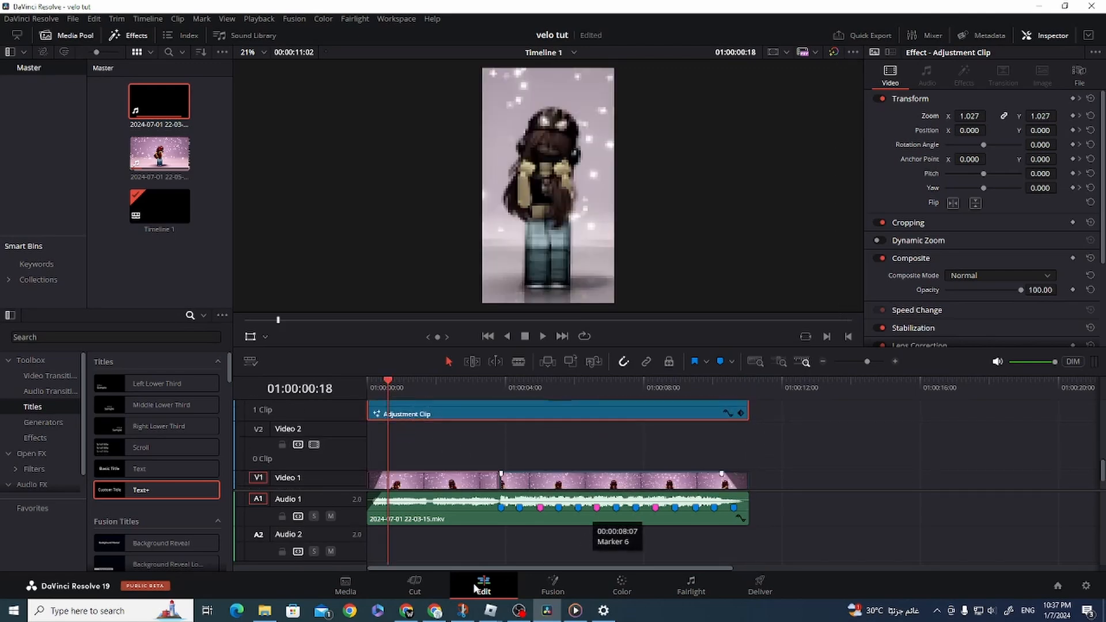
pyautogui.click(415, 588)
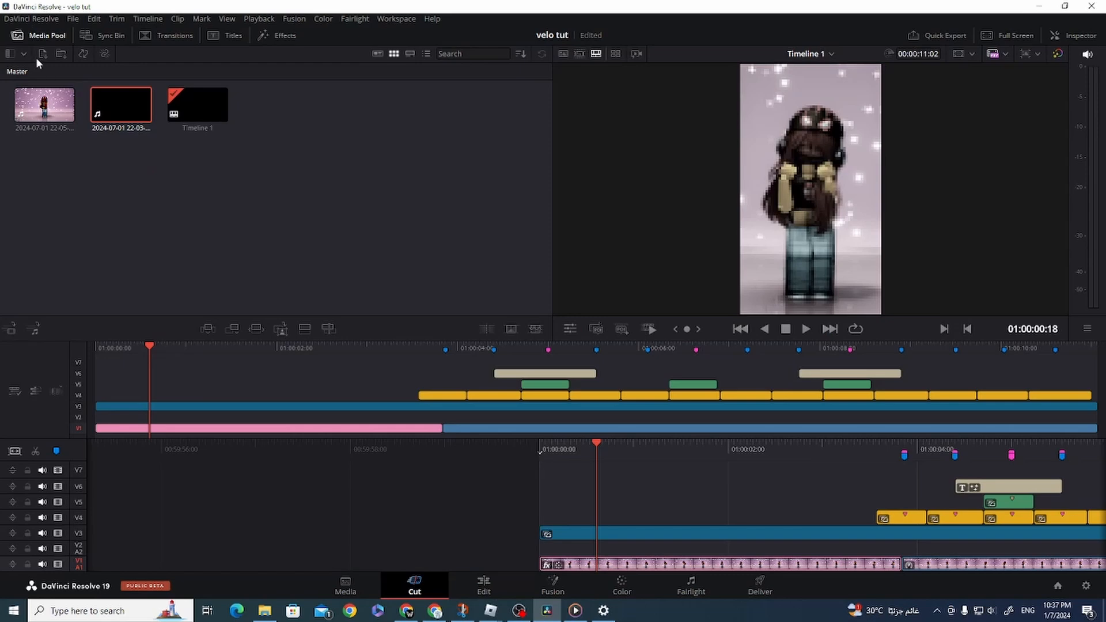
pyautogui.click(42, 54)
pyautogui.click(47, 163)
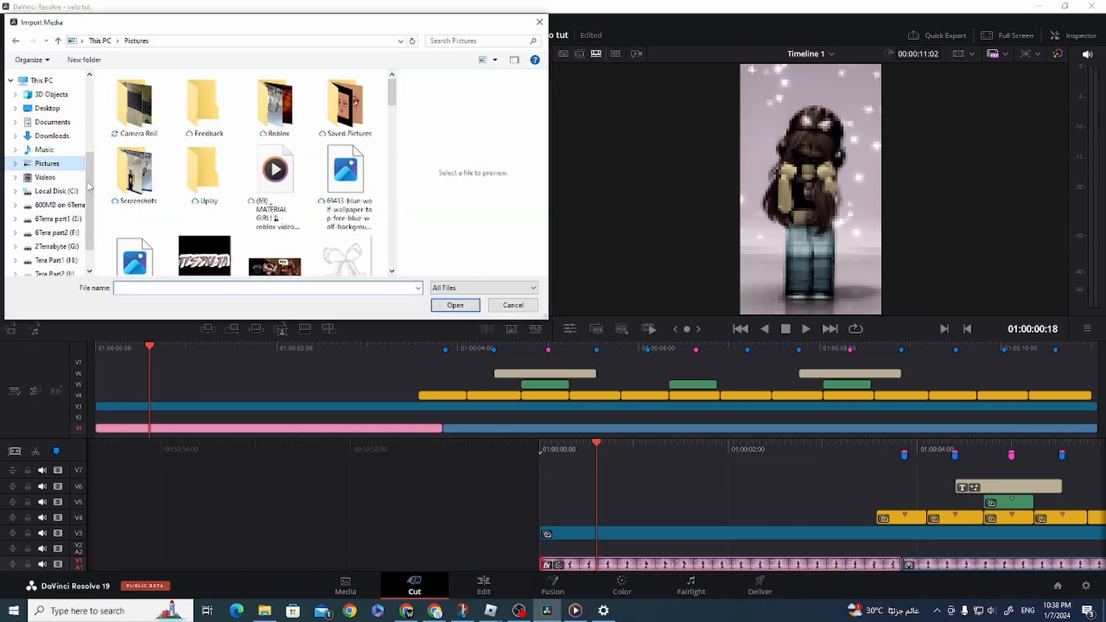
pyautogui.click(205, 255)
pyautogui.click(456, 305)
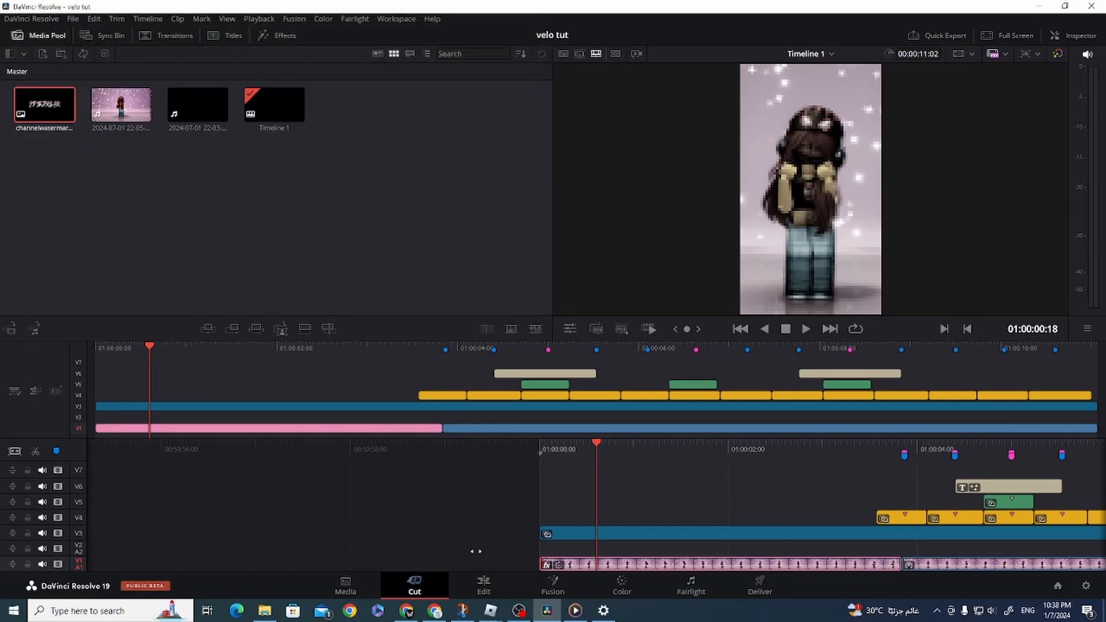
# Step: Place channelwatermark.png on Video 2 from the start of the timeline and extend it to the end of the edit
pyautogui.click(478, 588)
pyautogui.moveTo(156, 219); pyautogui.dragTo(392, 458)
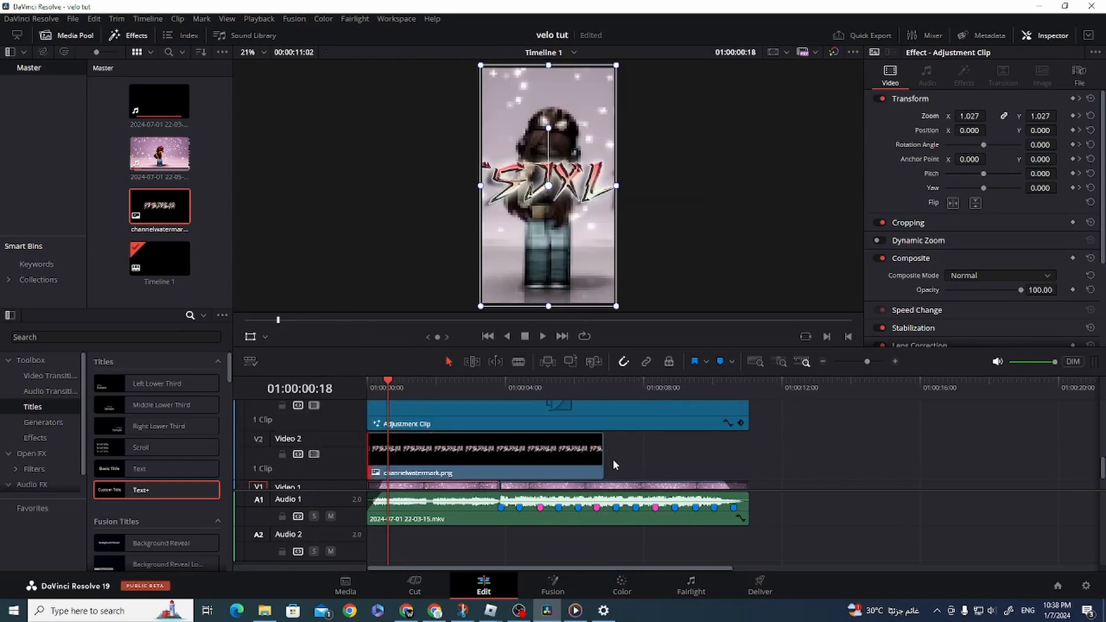
pyautogui.moveTo(604, 462); pyautogui.dragTo(729, 461)
pyautogui.moveTo(743, 461); pyautogui.dragTo(745, 461)
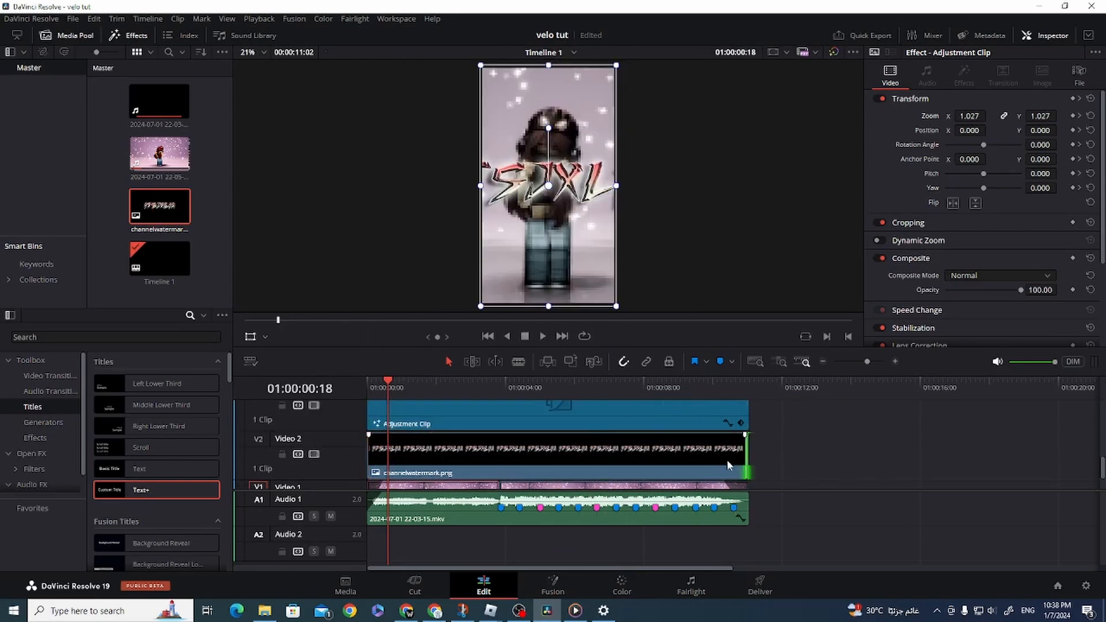
# Step: Scale the watermark down to a zoom of about 0.130 and move it lower in the frame to Y about -447
pyautogui.click(573, 463)
pyautogui.moveTo(666, 304); pyautogui.dragTo(558, 251)
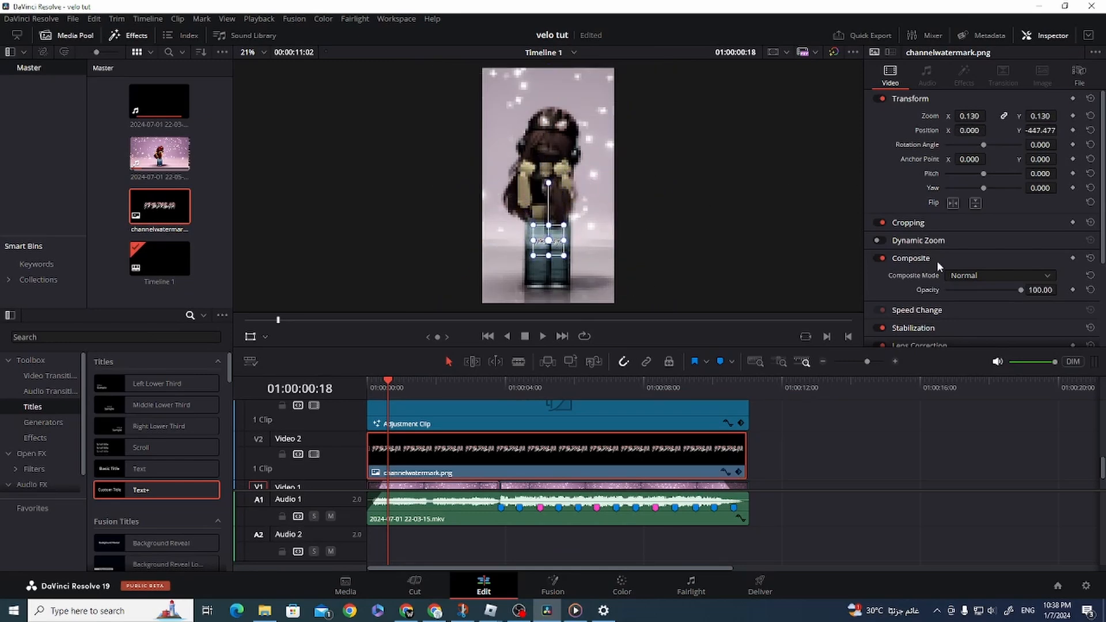
# Step: Set the watermark's composite mode to Overlay and play the edit through to the end
pyautogui.click(973, 276)
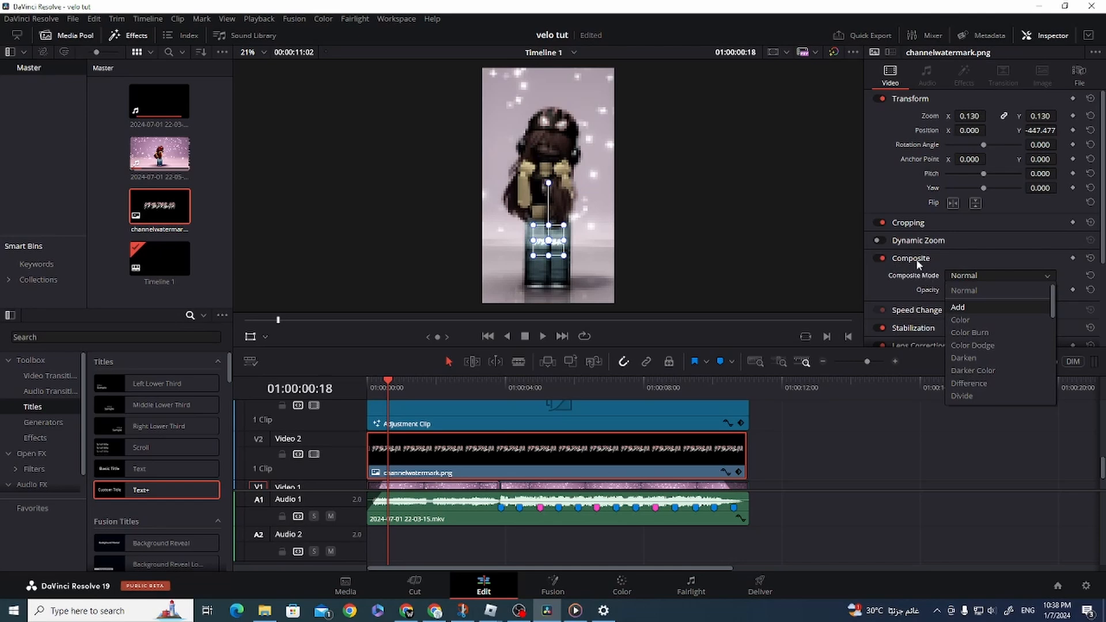
pyautogui.scroll(-3, 991, 364)
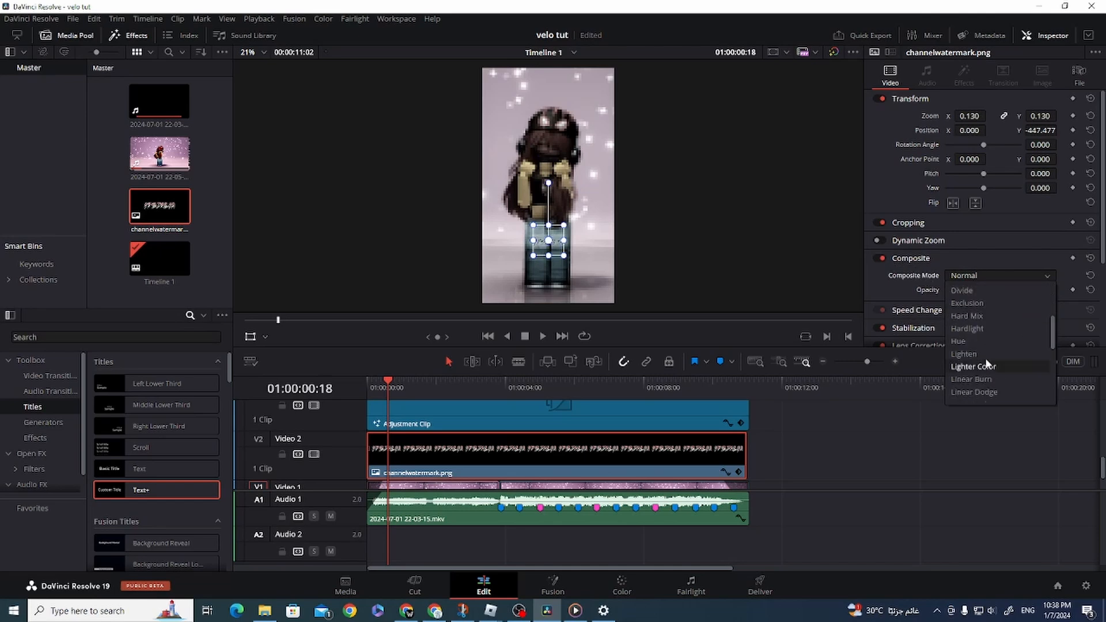
pyautogui.scroll(-3, 984, 359)
pyautogui.click(975, 329)
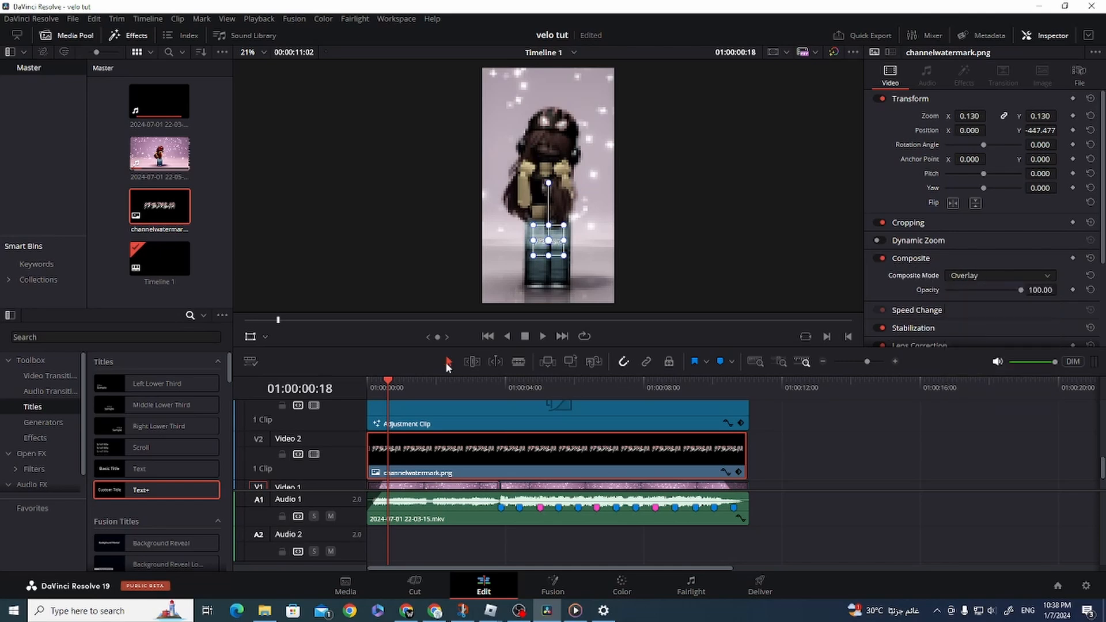
pyautogui.press('space')
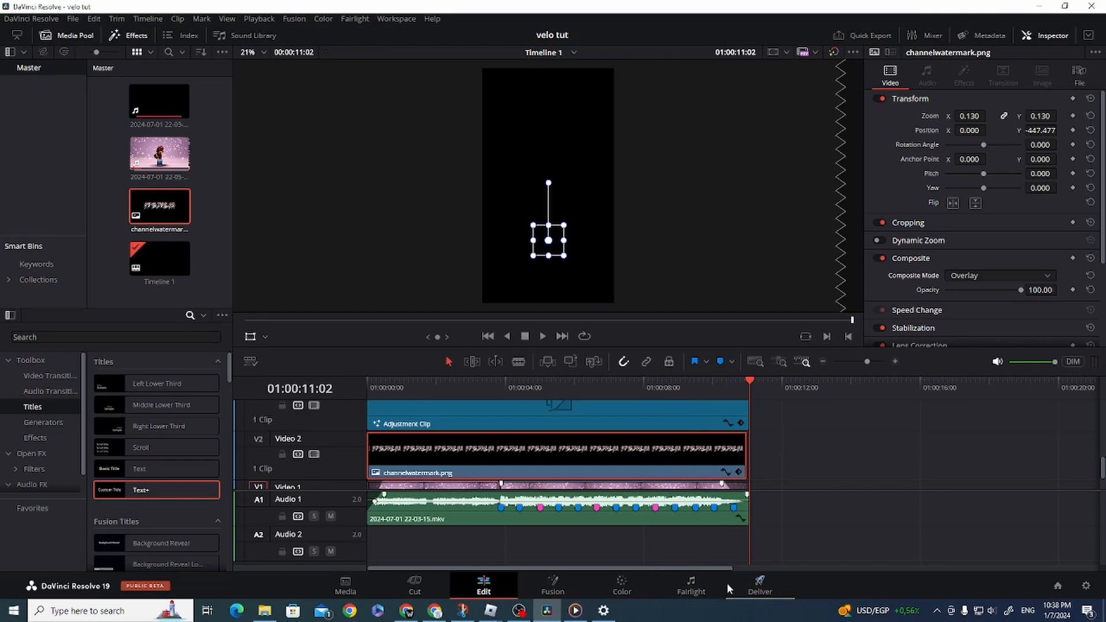
# Step: Name the export kompavelotut in MP4 format and add it to the render queue, saving to the Videos folder
pyautogui.click(753, 586)
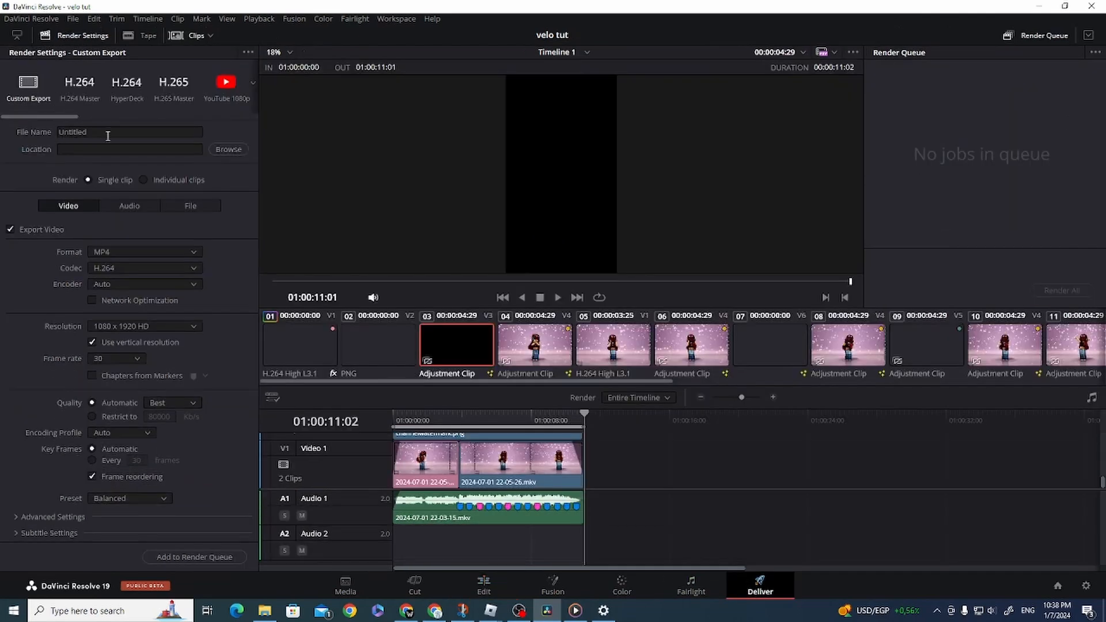
pyautogui.doubleClick(127, 134)
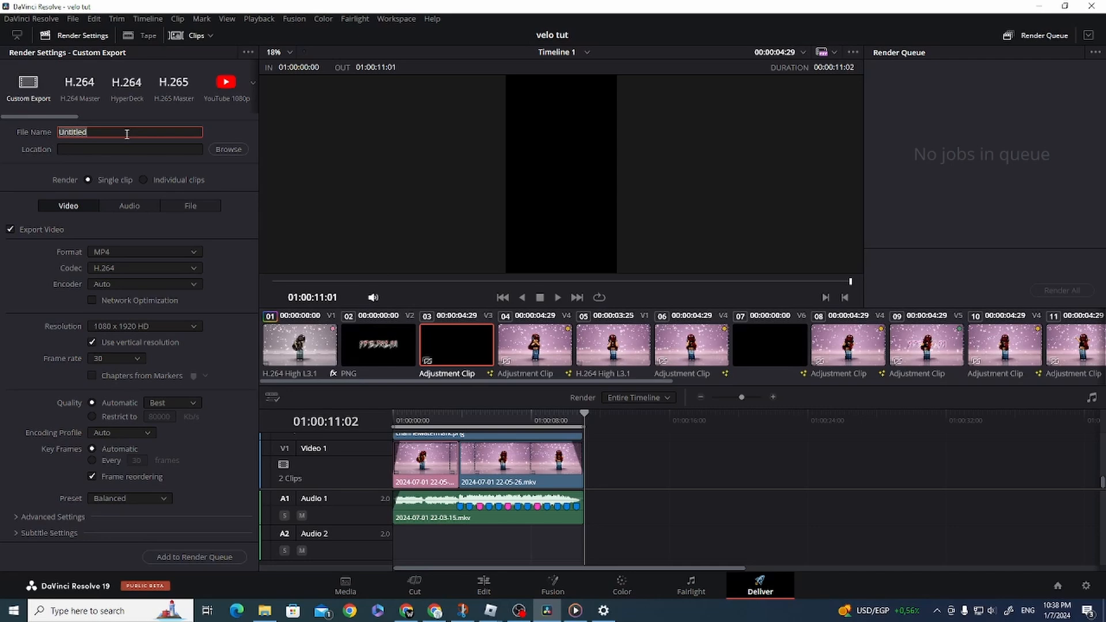
pyautogui.write('kompavelotut')
pyautogui.click(113, 254)
pyautogui.click(107, 251)
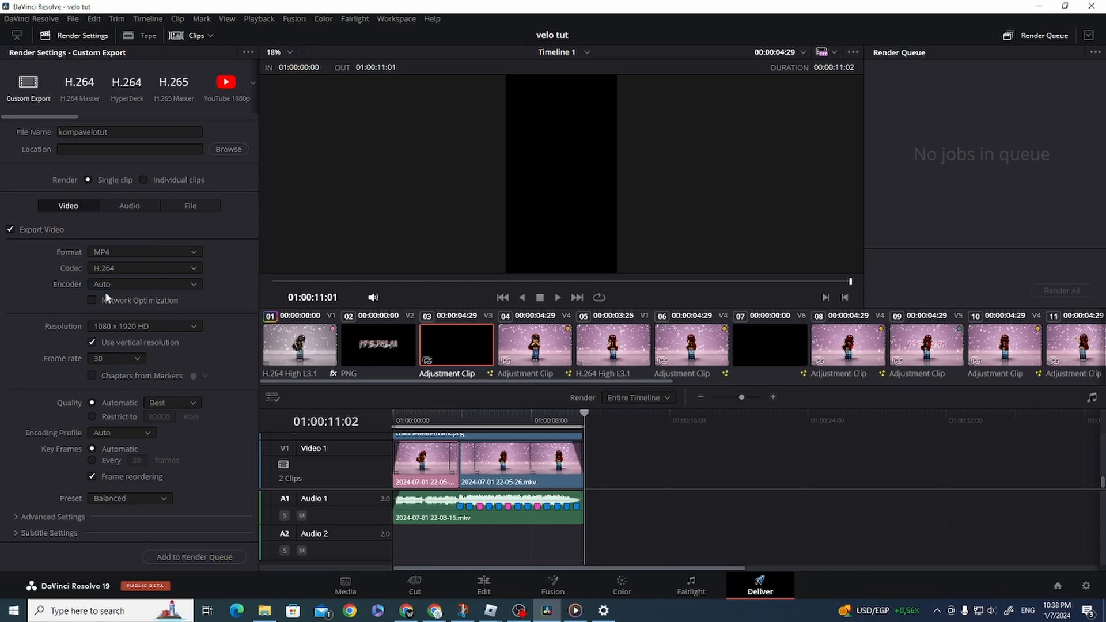
pyautogui.click(111, 362)
pyautogui.click(153, 559)
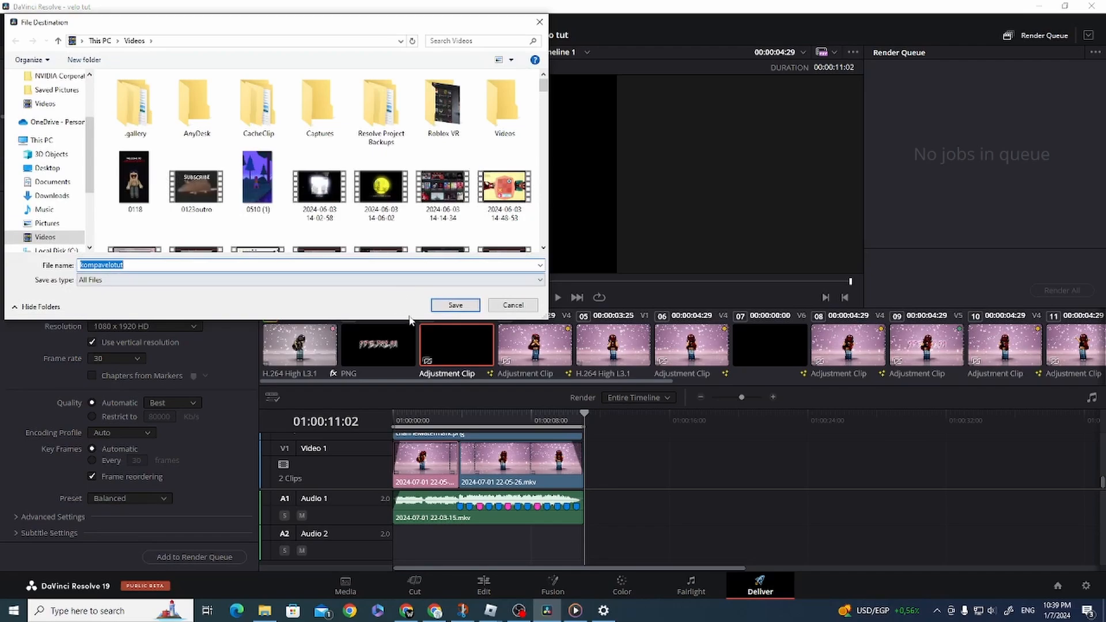
pyautogui.click(458, 306)
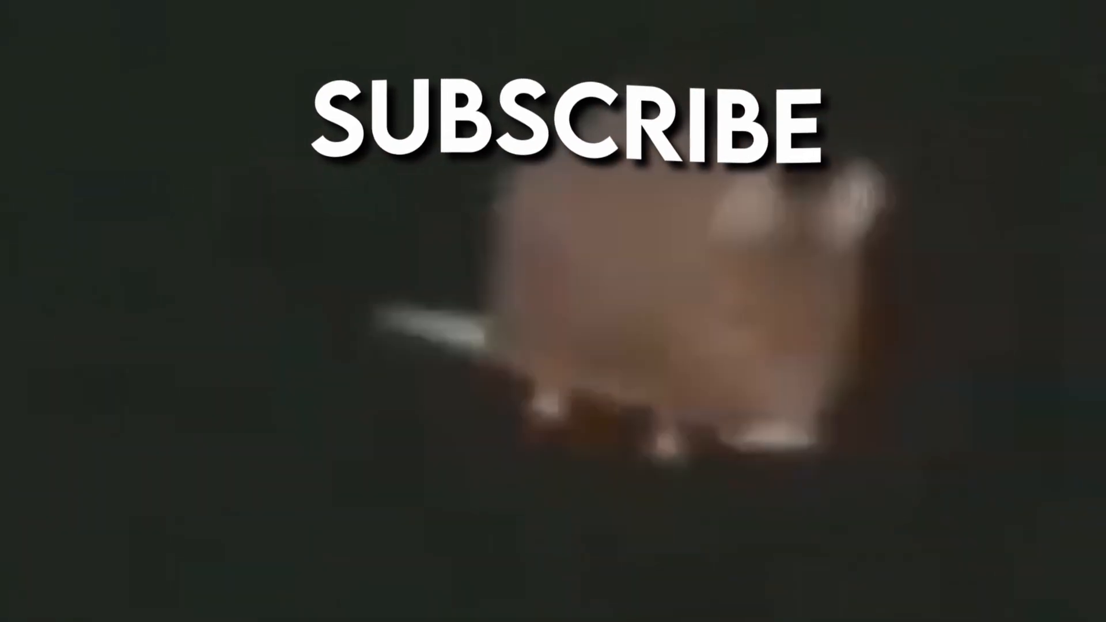